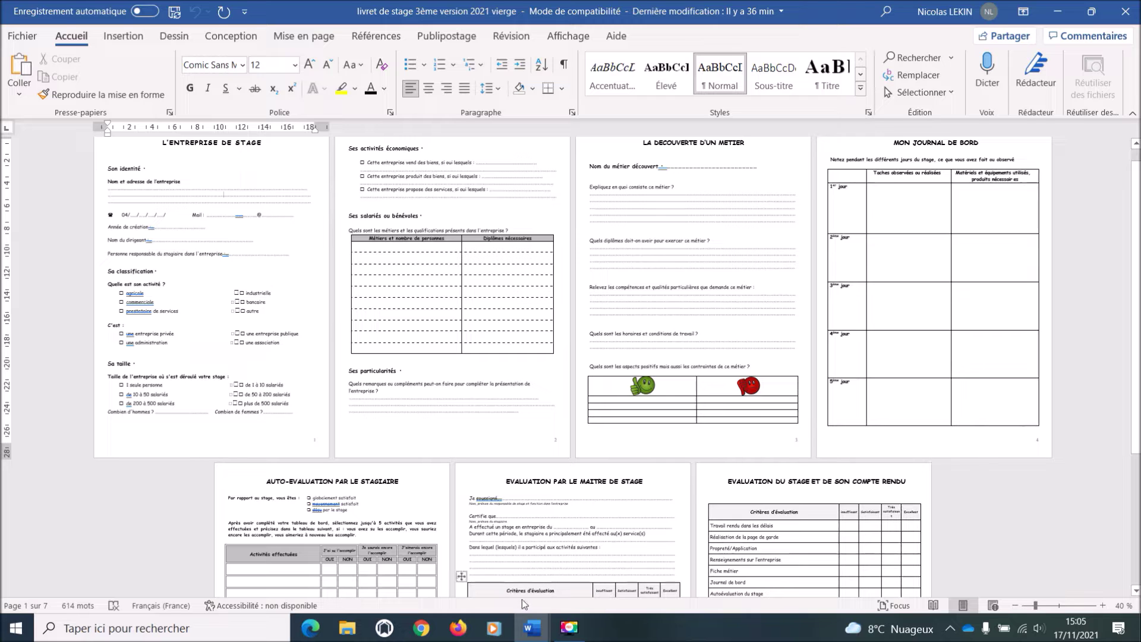
- Switch to the completed document "livret de stage 3ème version 2021" and view its cover page at 100% zoom
mouse_move(533, 630)
click(479, 574)
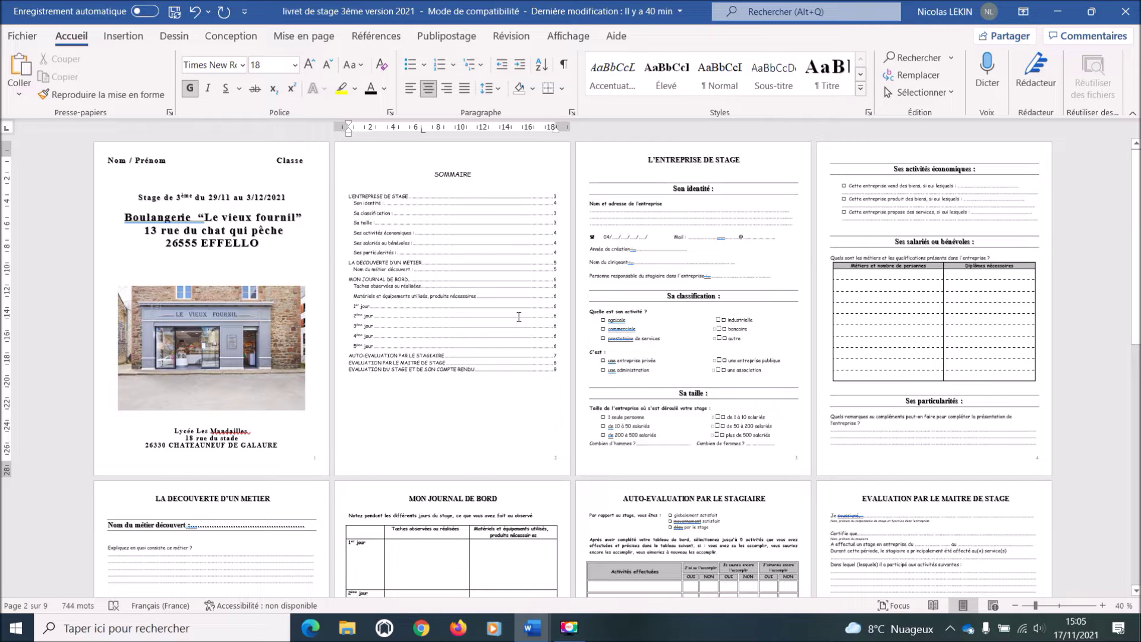
click(1103, 605)
click(1103, 606)
click(1103, 606)
click(1103, 605)
click(1103, 606)
click(1103, 605)
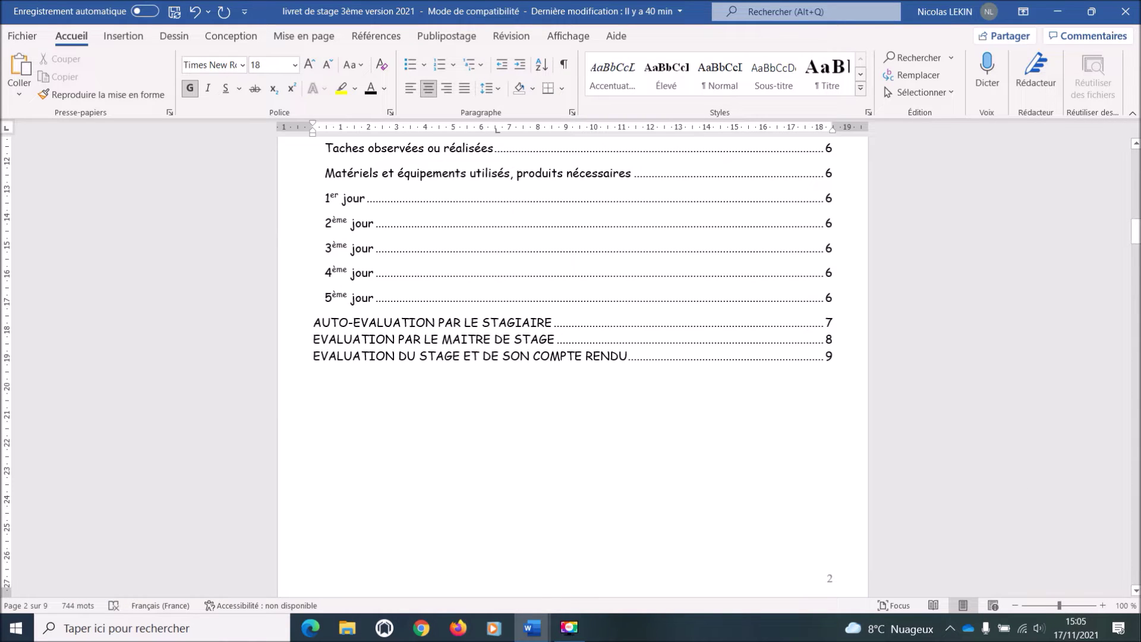
drag(1135, 233, 1135, 162)
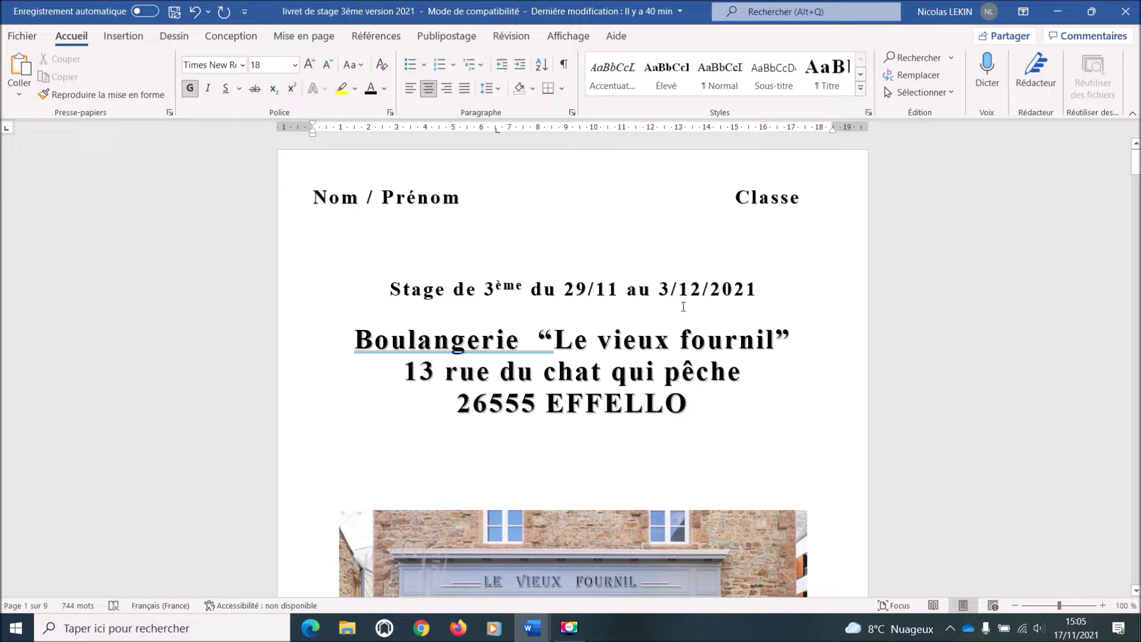
- Examine the completed booklet's cover page, from the internship dates and company details to the photo and school address
scroll(517, 416, down, 3)
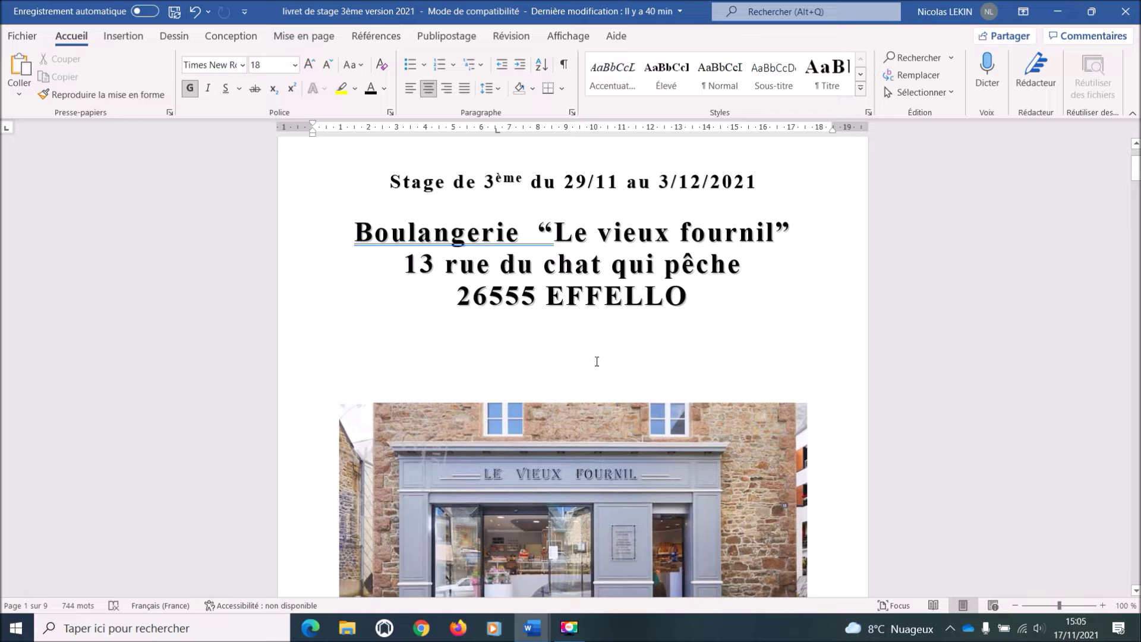
scroll(595, 361, down, 2)
scroll(648, 384, up, 1)
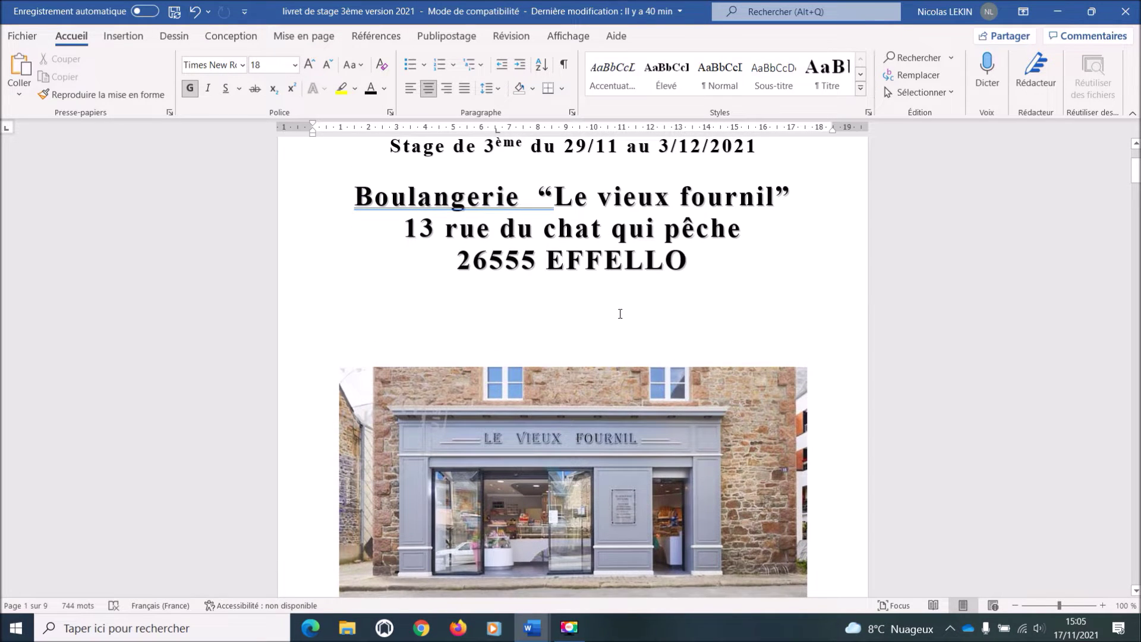
scroll(618, 315, down, 4)
scroll(607, 328, up, 4)
scroll(606, 328, down, 4)
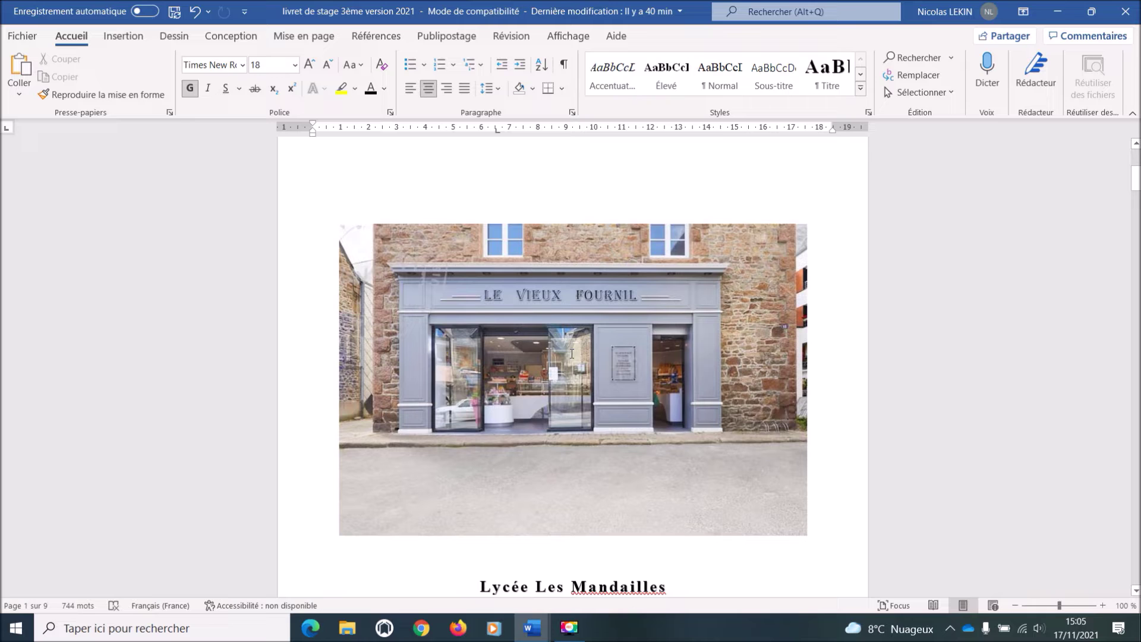
scroll(571, 353, down, 3)
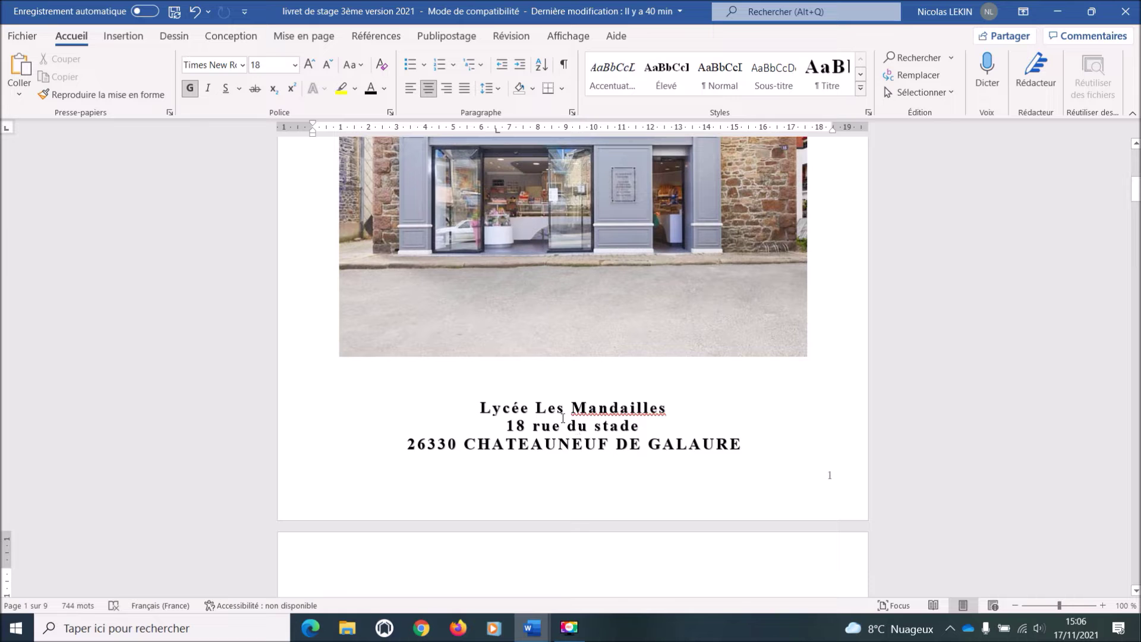
scroll(586, 419, up, 3)
scroll(587, 418, up, 5)
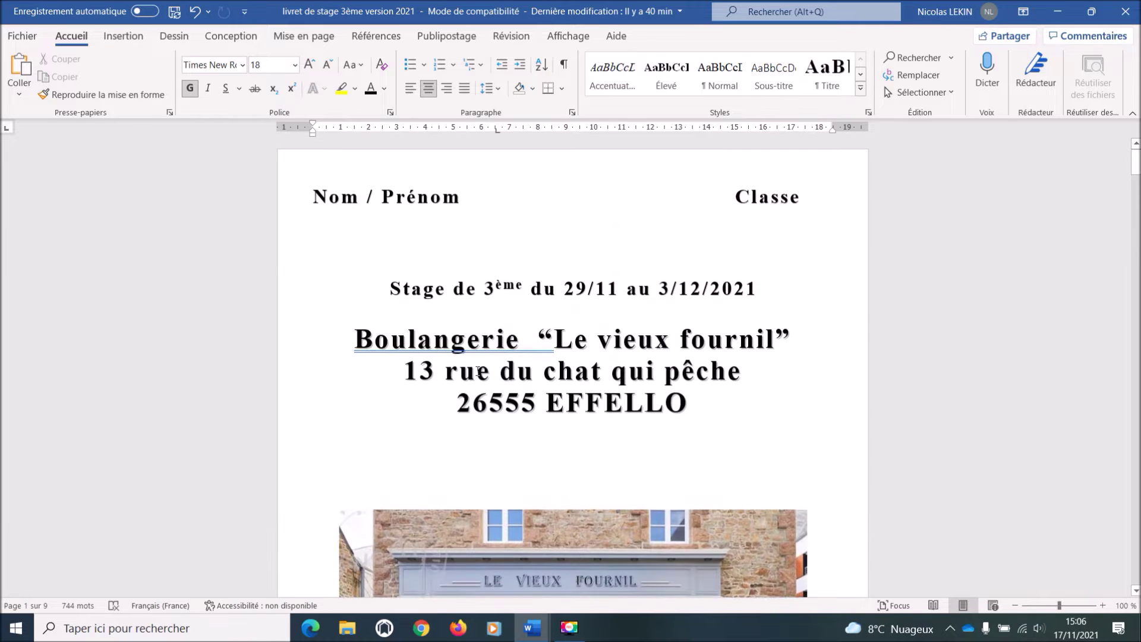
scroll(587, 402, down, 2)
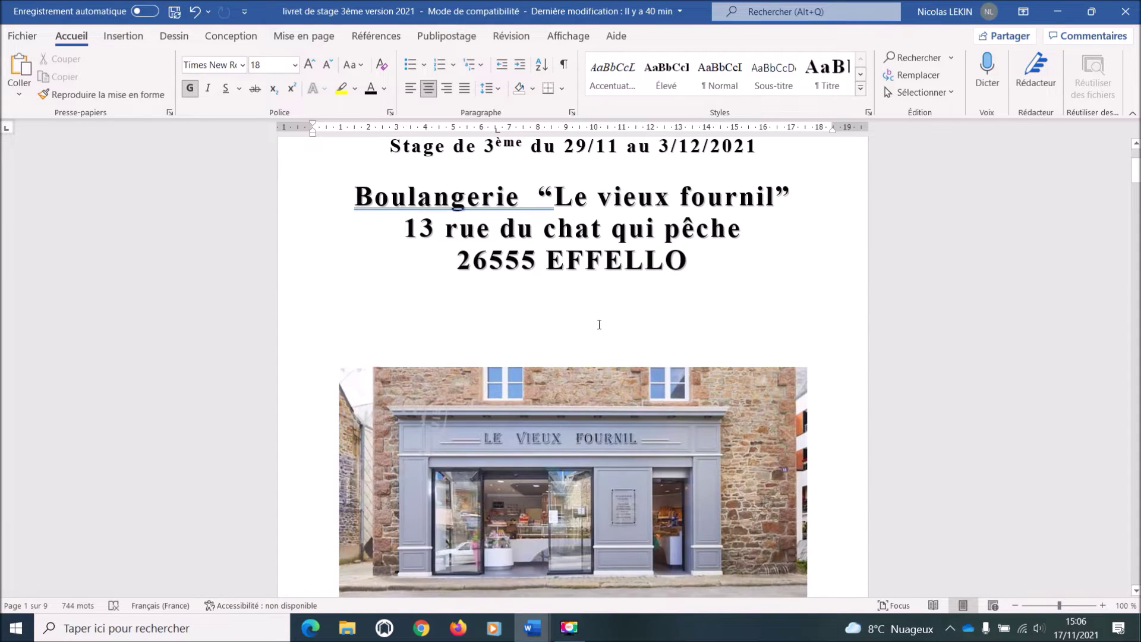
scroll(583, 303, down, 12)
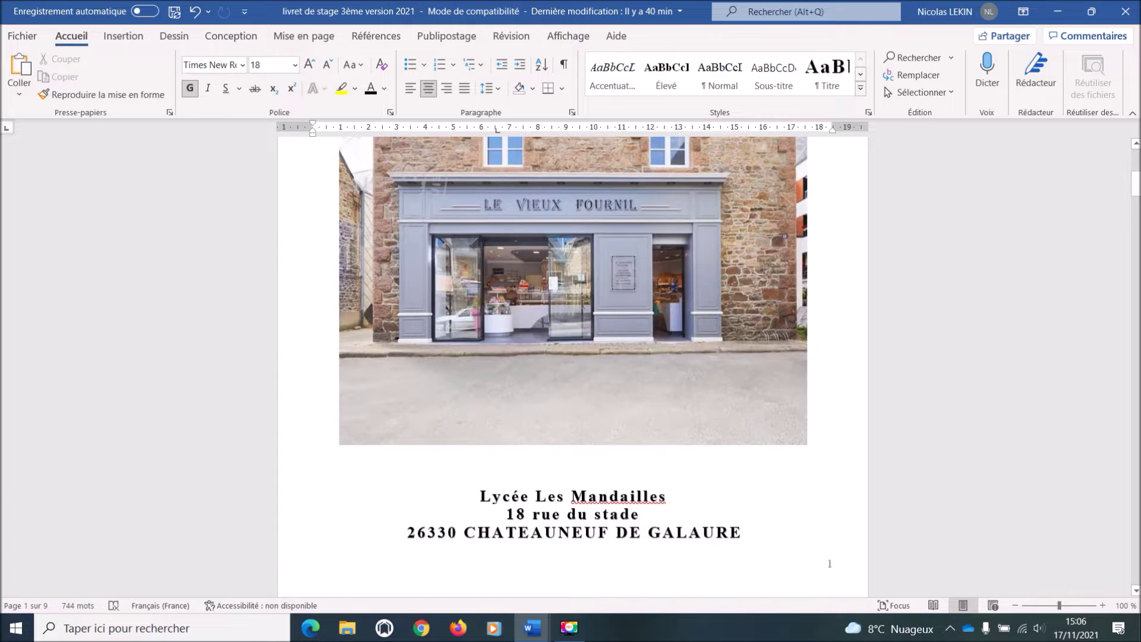
- Review the SOMMAIRE, follow its link to "Ses salariés ou bénévoles", and return to the table of contents
scroll(739, 374, down, 1)
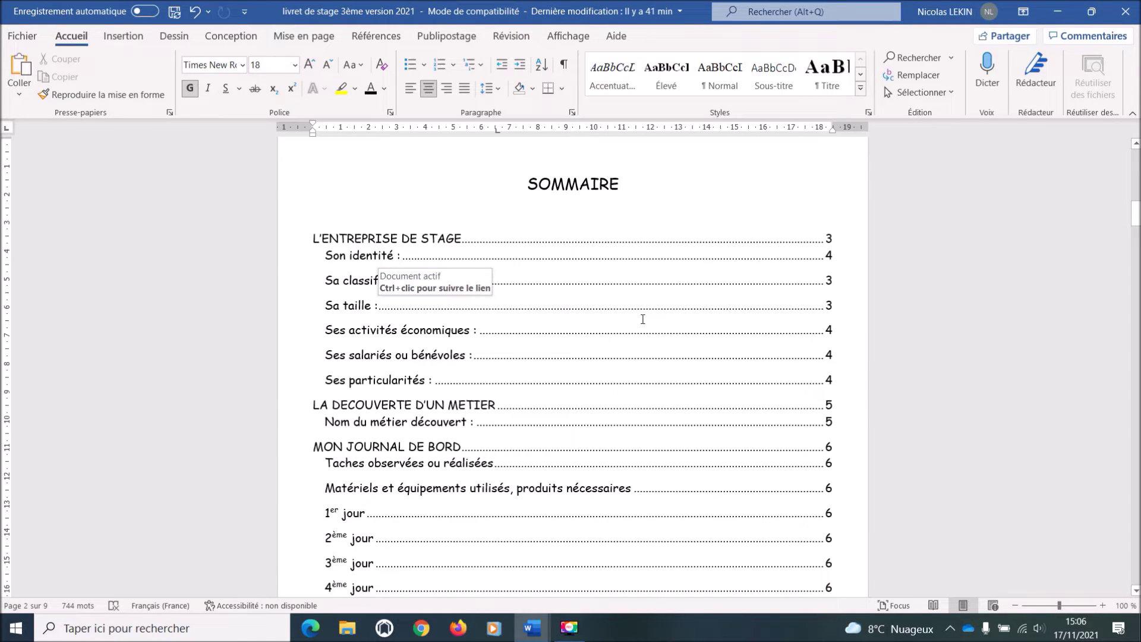
scroll(971, 315, down, 1)
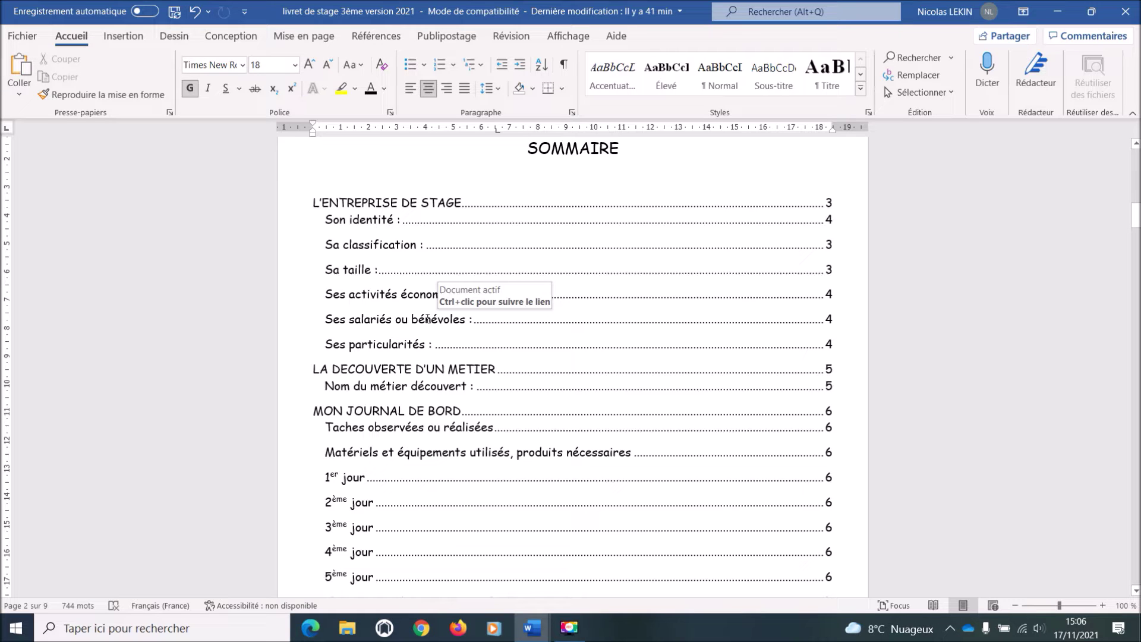
ctrl+click(441, 326)
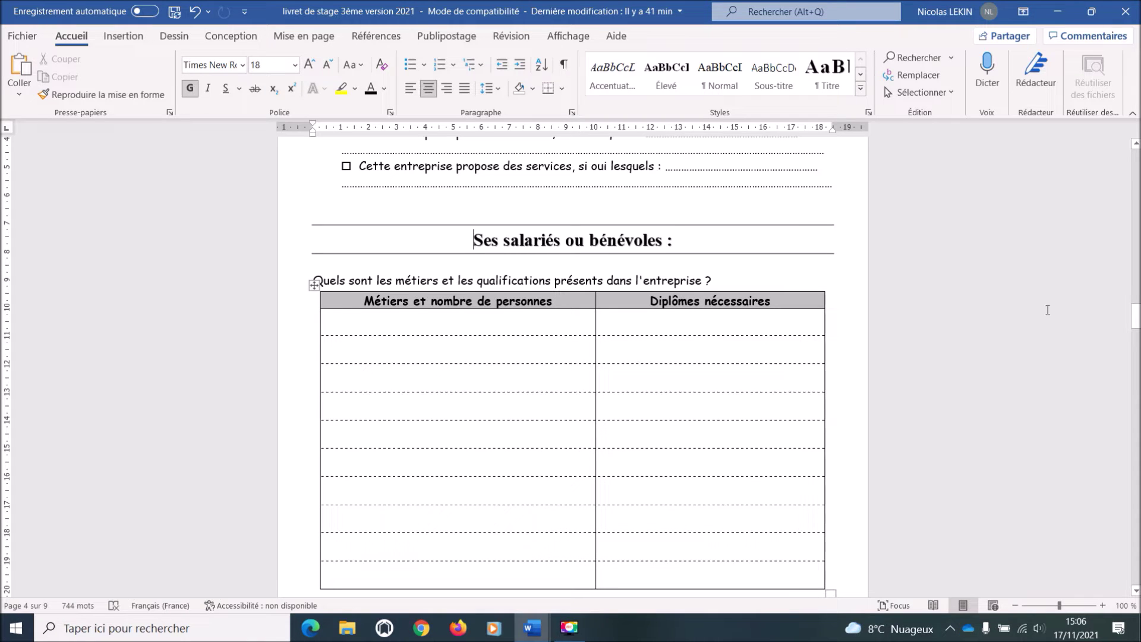
drag(1136, 321, 1135, 217)
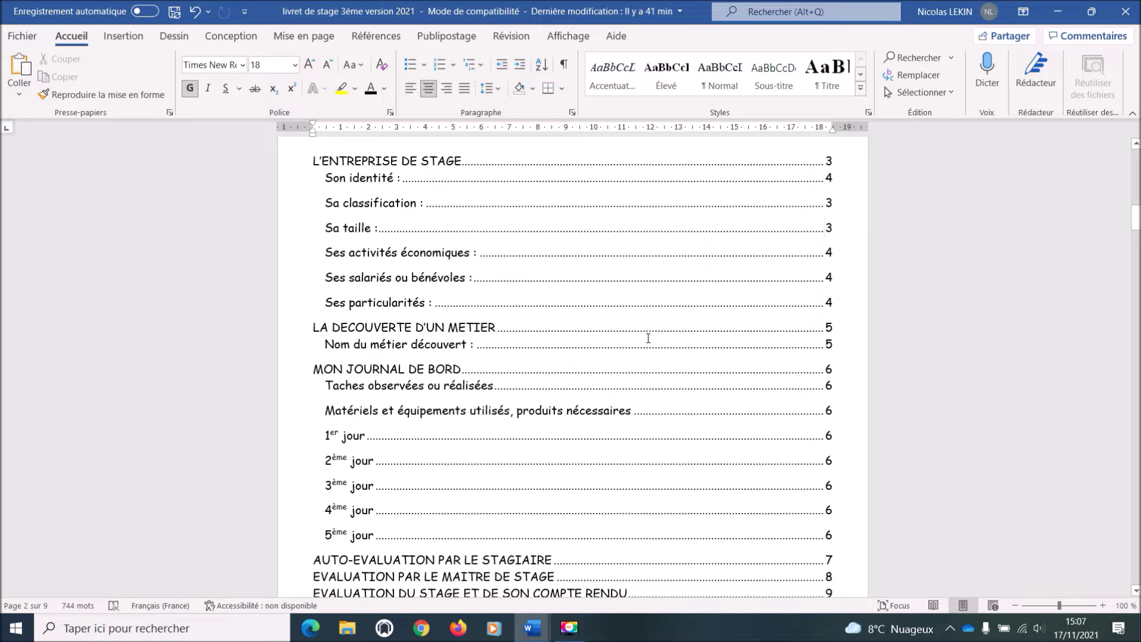
- Switch to the blank document "livret de stage 3ème version 2021 vierge" and show the start of its first page at 110% zoom
mouse_move(542, 628)
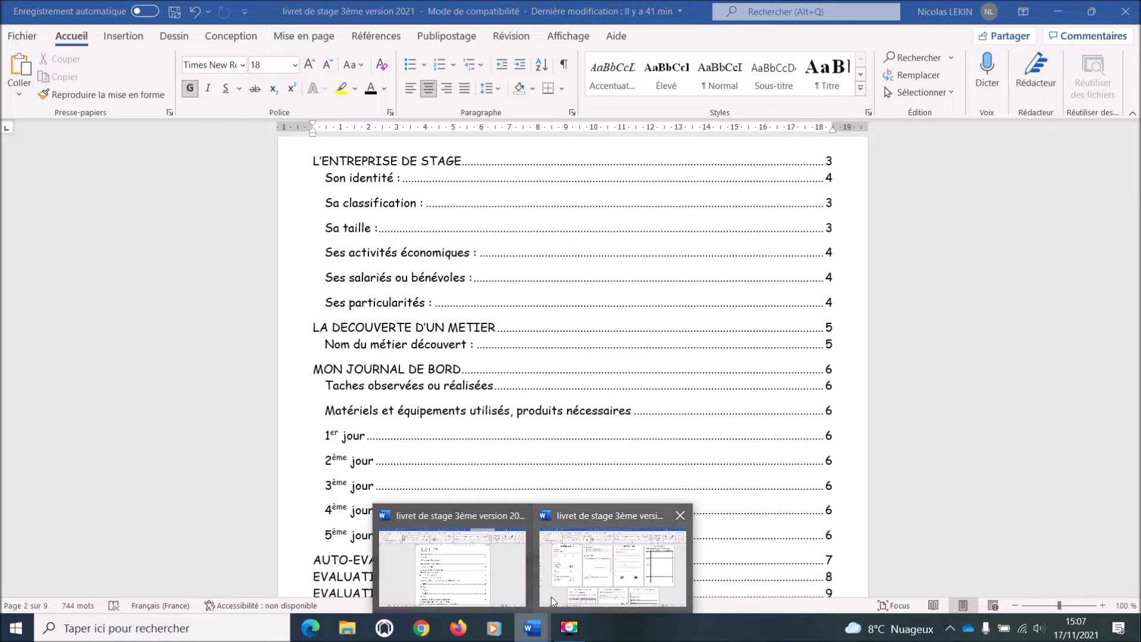
click(490, 579)
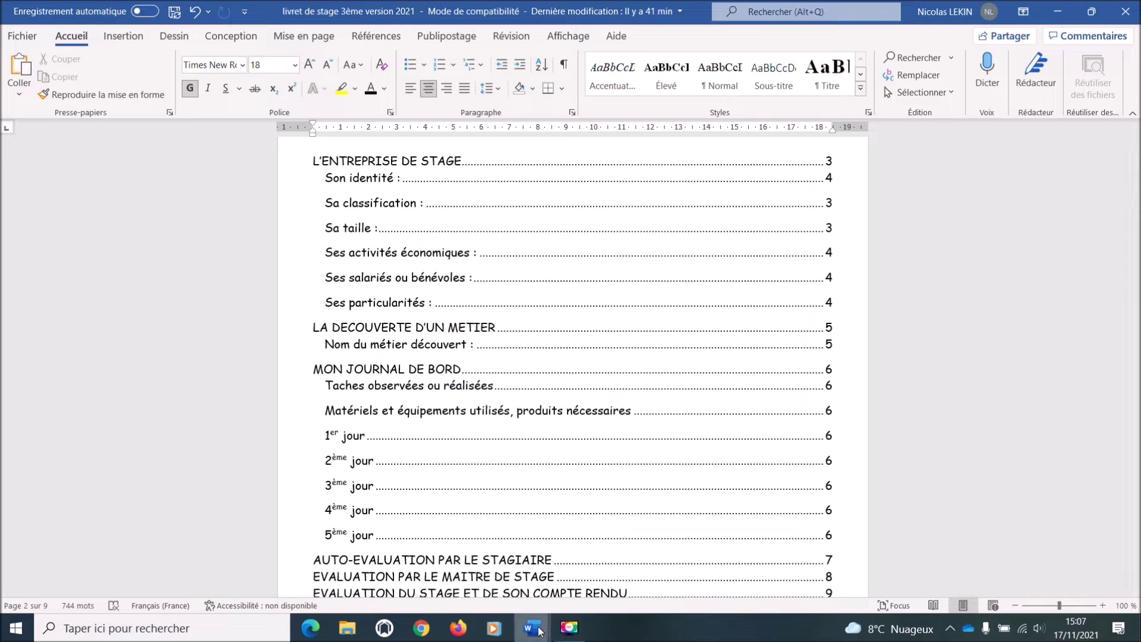
mouse_move(532, 628)
click(590, 576)
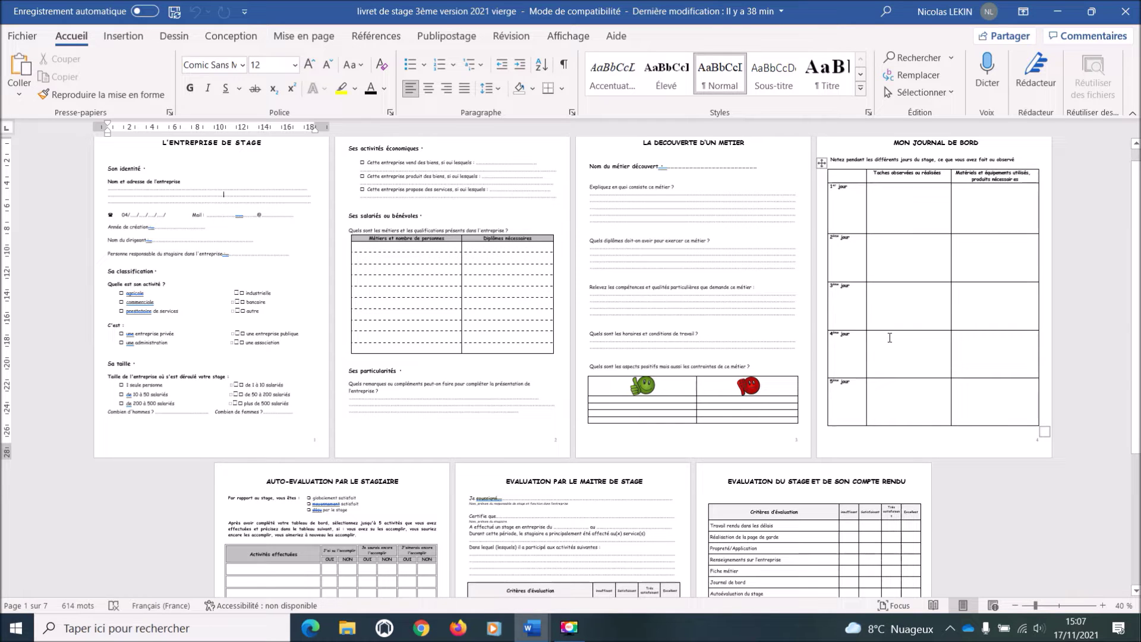
drag(1135, 198, 1136, 182)
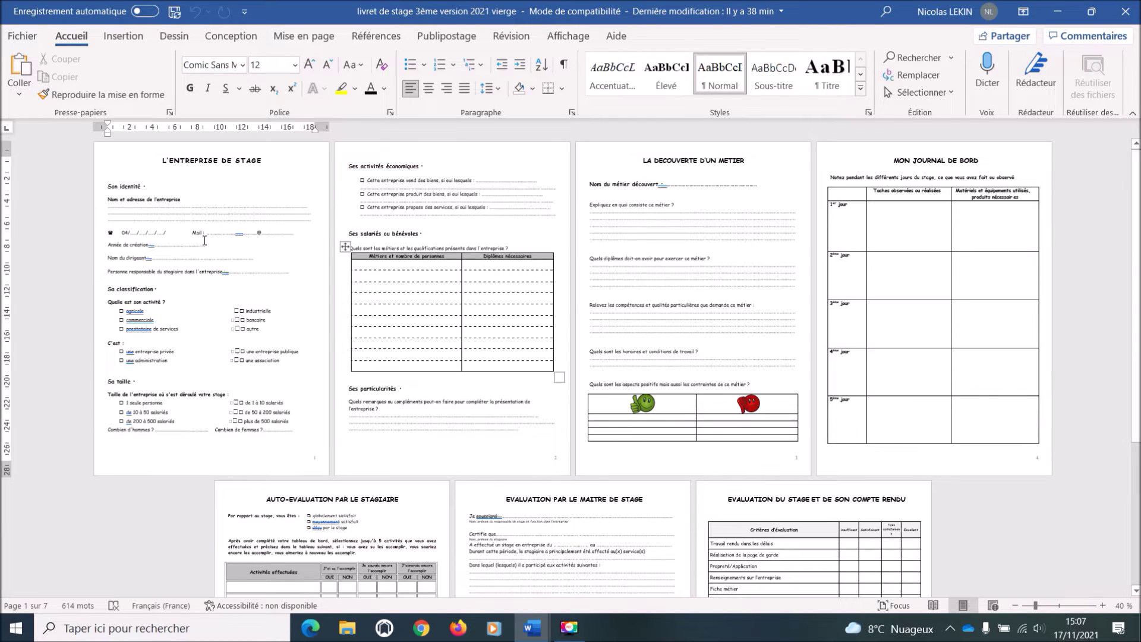
click(1062, 605)
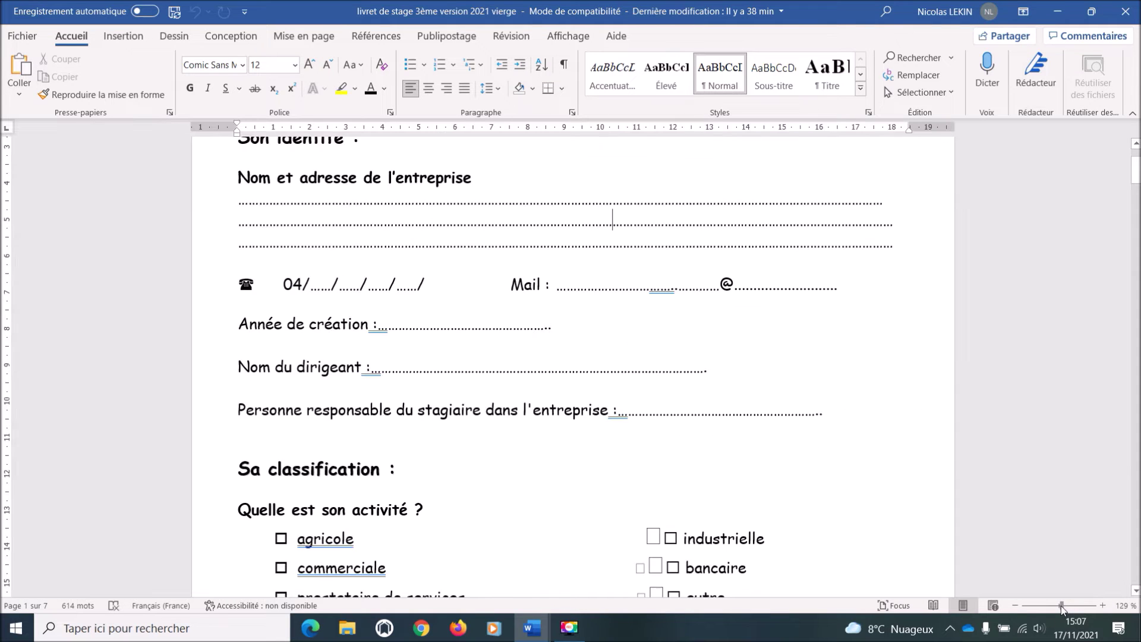
click(1015, 606)
click(1014, 605)
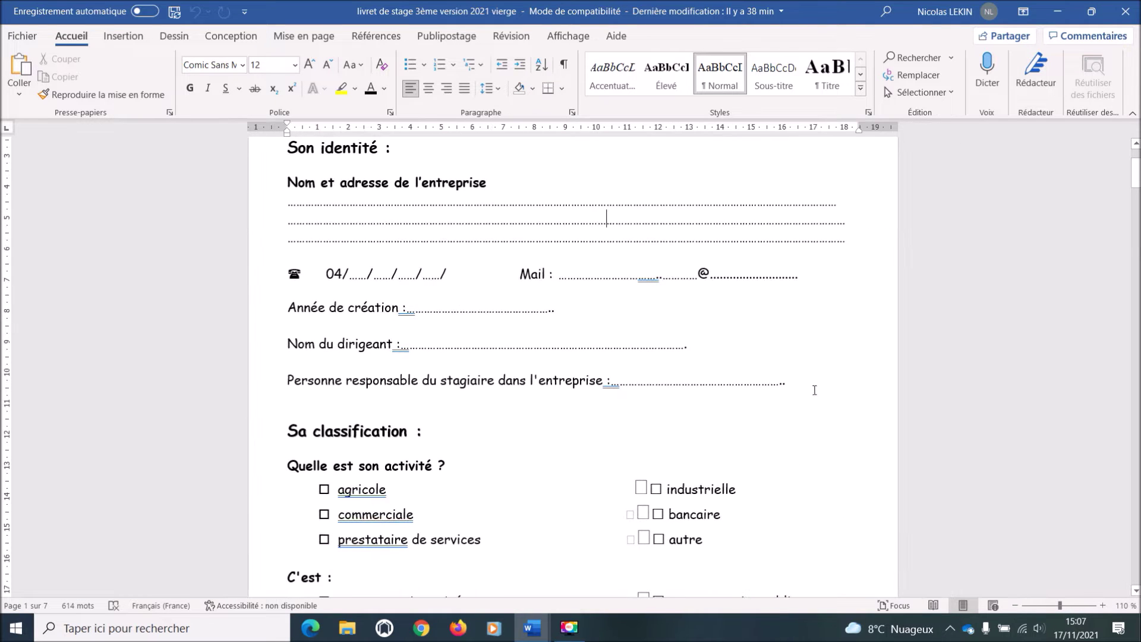
scroll(499, 274, up, 2)
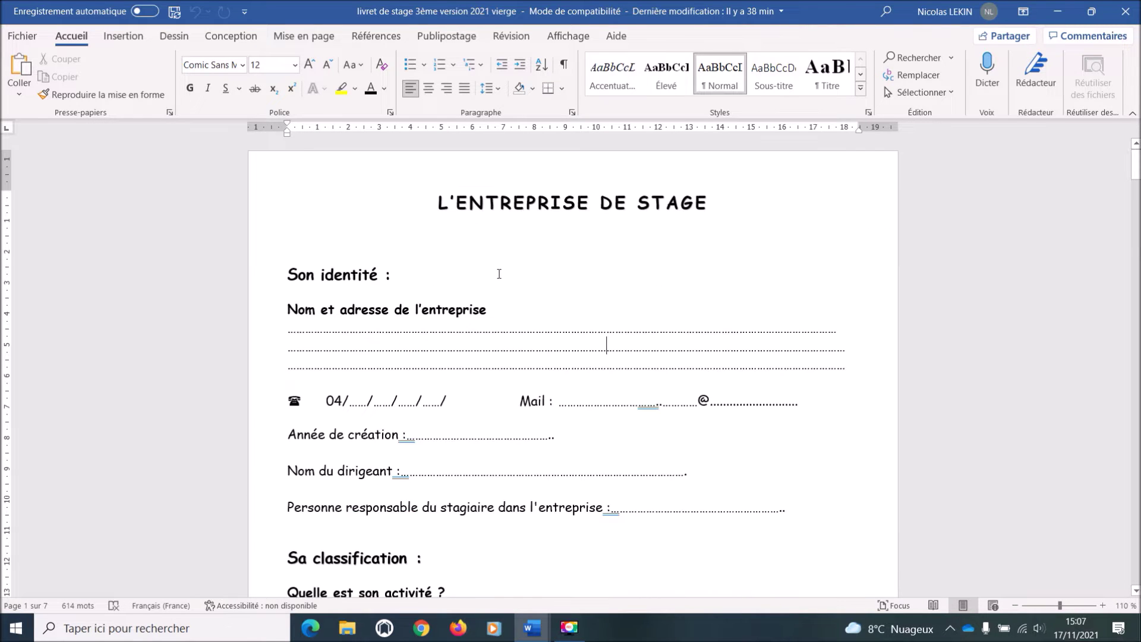
- Apply the Comic Sans MS font to the entire blank booklet
click(437, 200)
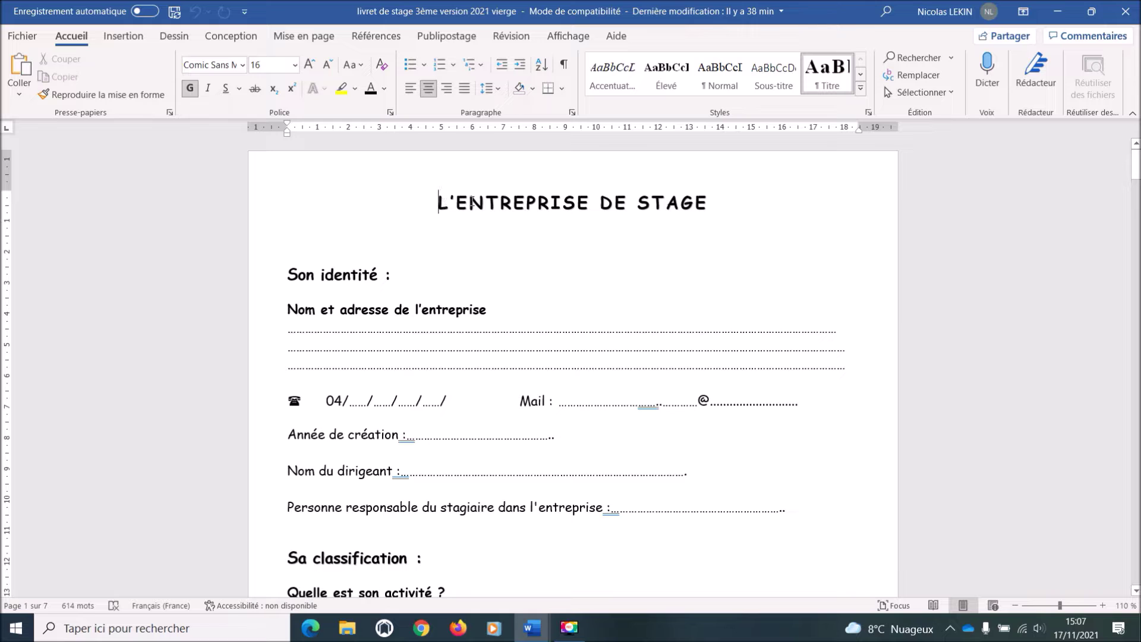
double_click(463, 202)
drag(1135, 162, 1135, 571)
scroll(864, 462, up, 3)
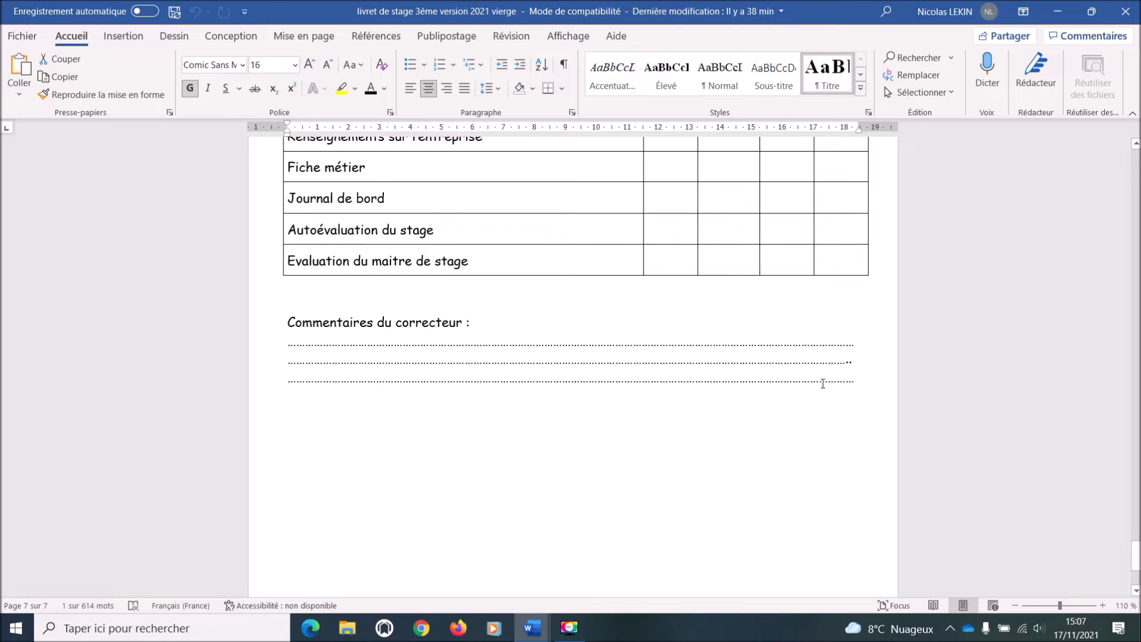
key(ctrl+a)
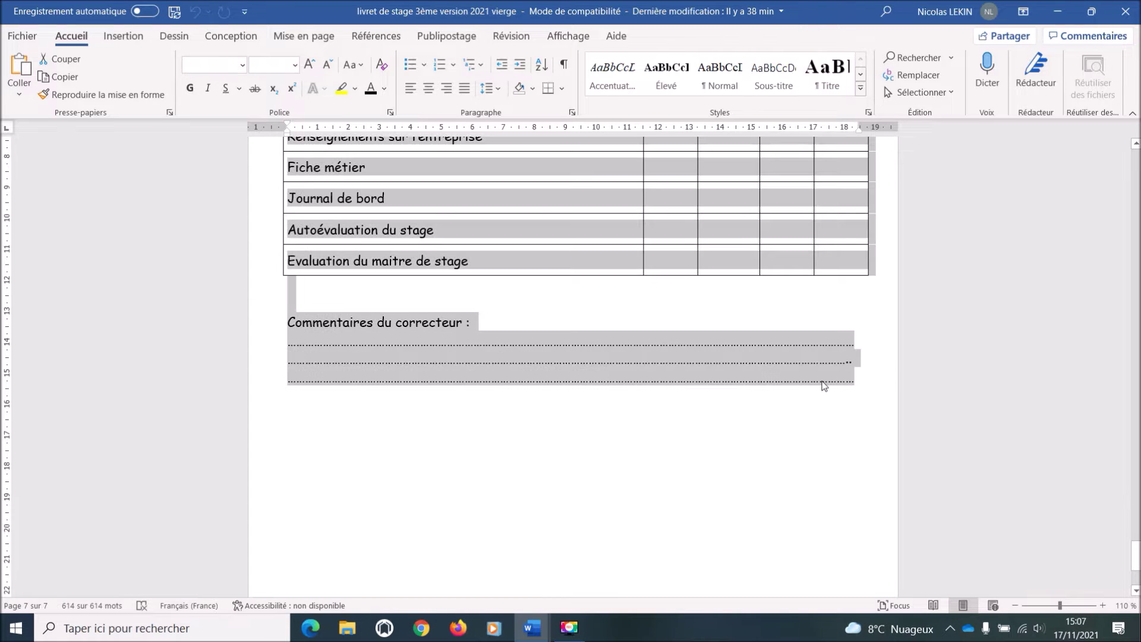
click(243, 65)
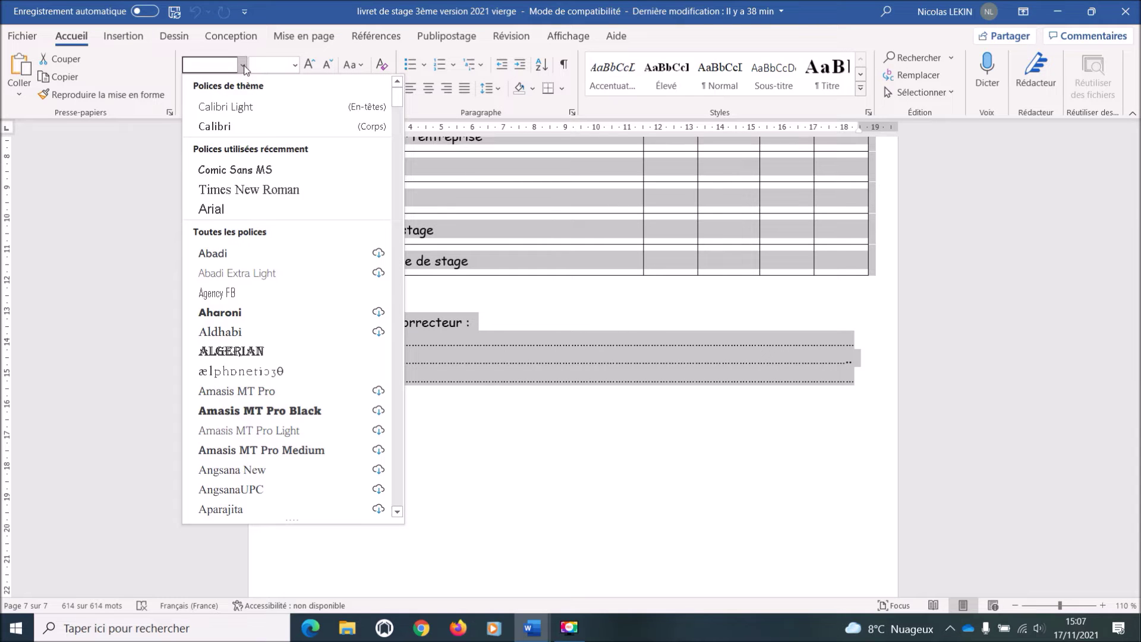
click(243, 173)
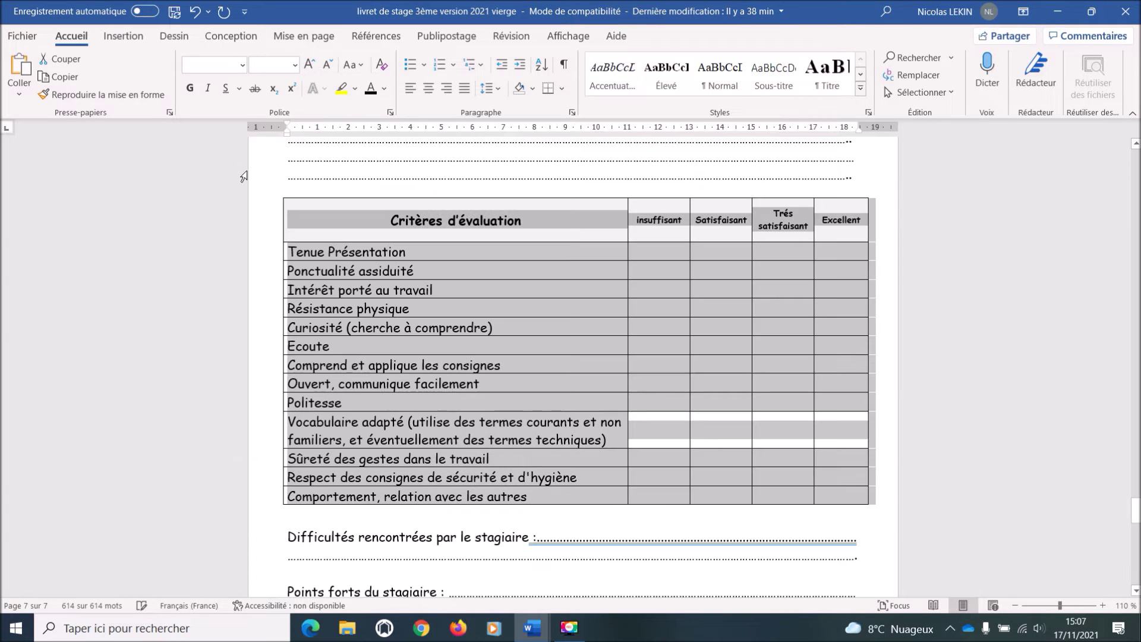
click(693, 308)
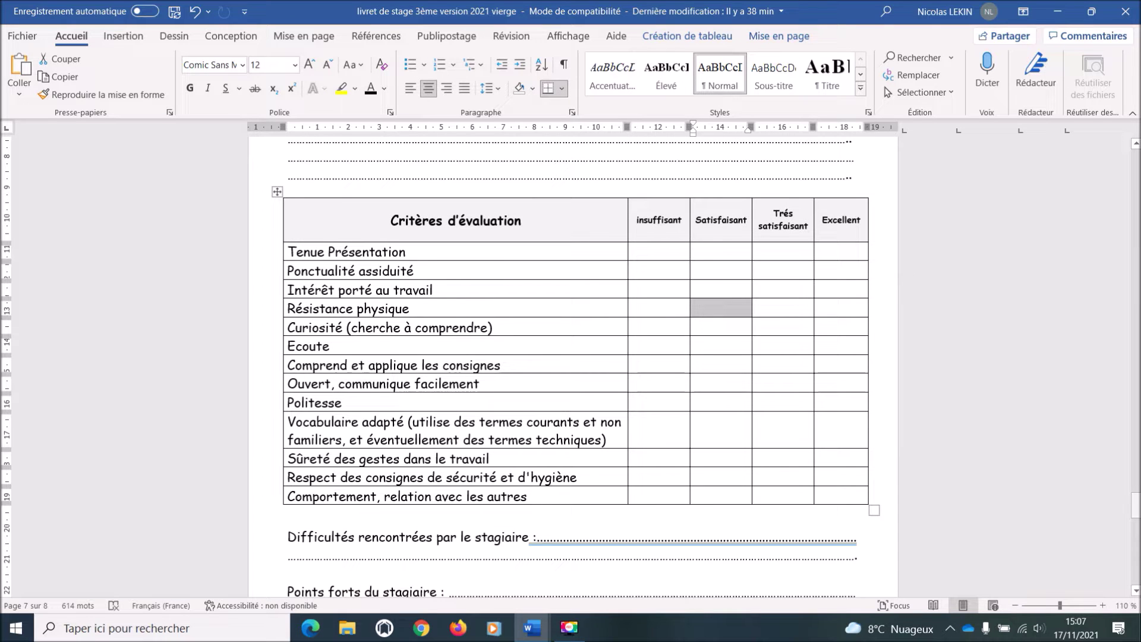
- Insert two page breaks before the title "L'ENTREPRISE DE STAGE" and check the resulting page layout
drag(1135, 505, 1134, 162)
click(439, 201)
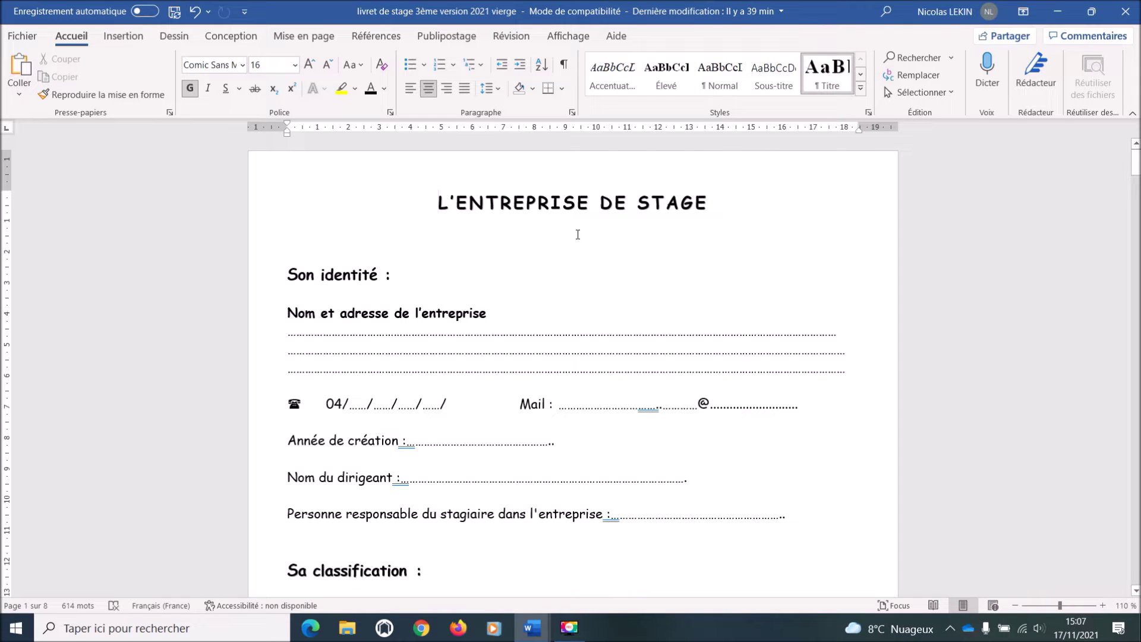
key(ctrl+Return)
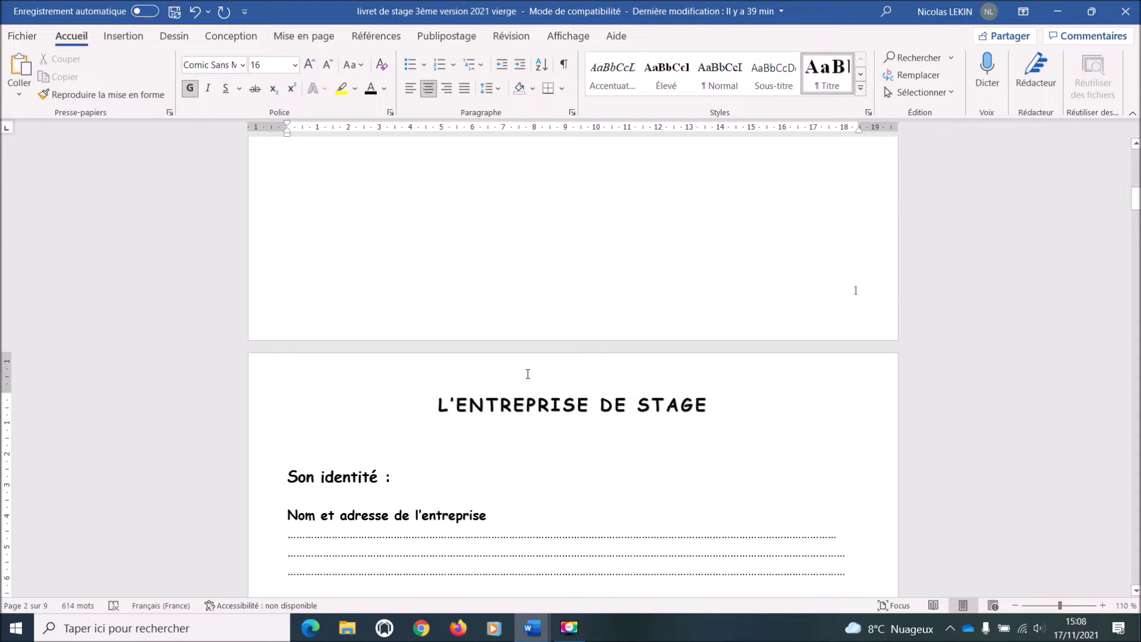
key(ctrl+Return)
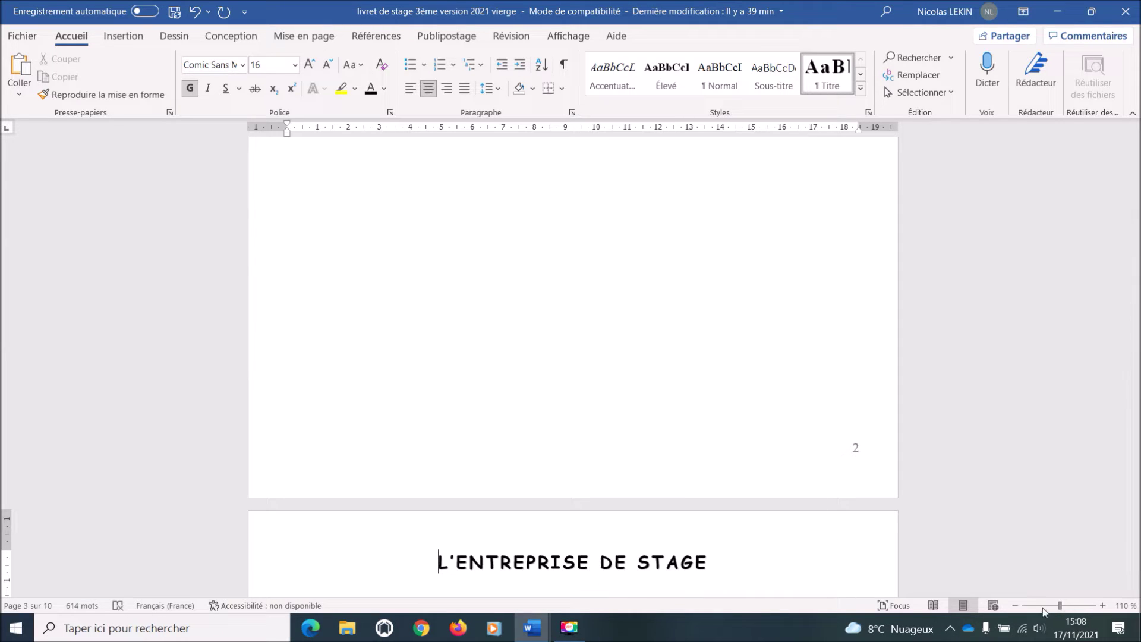
click(1037, 605)
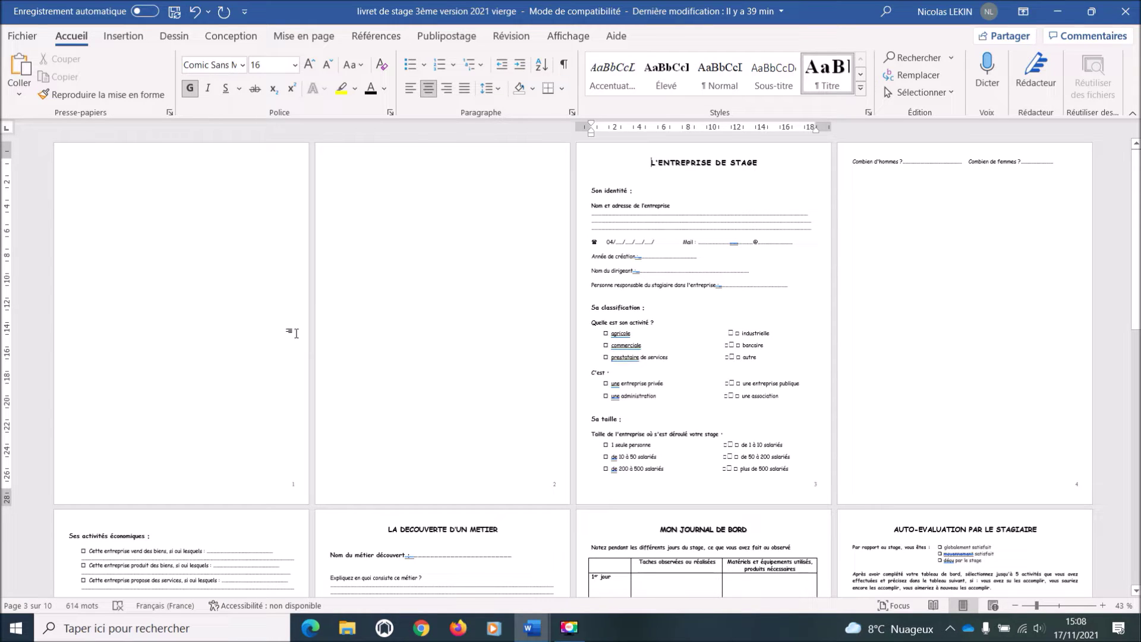
- Enter "NOM / PRENOM" on the first line of the empty first page
click(1054, 605)
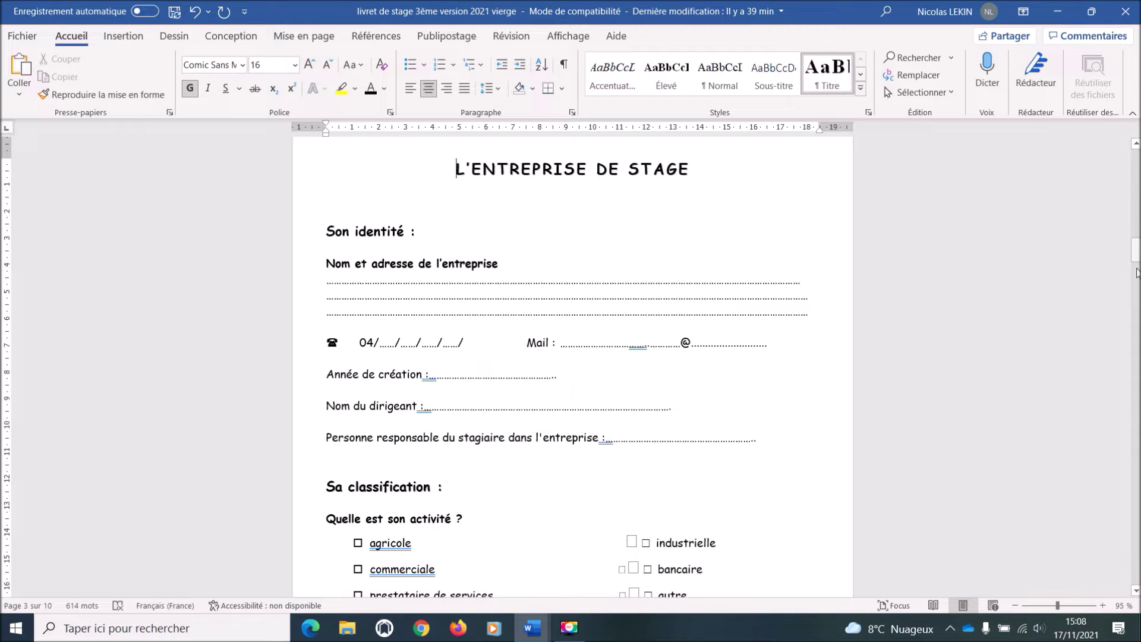
drag(1136, 252, 1135, 155)
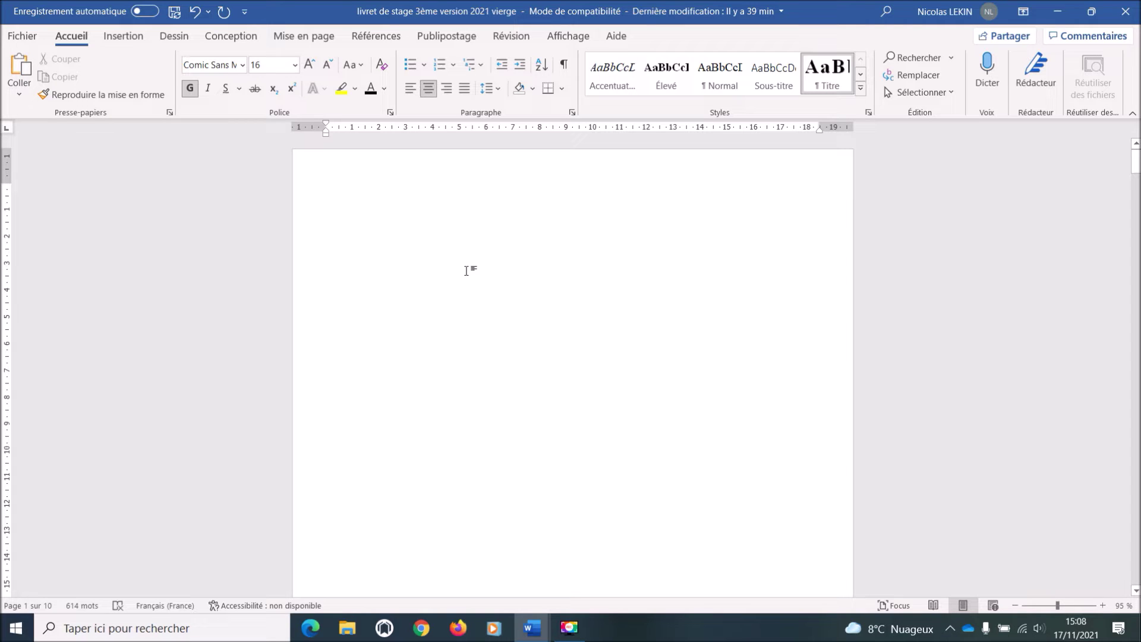
text(NOM)
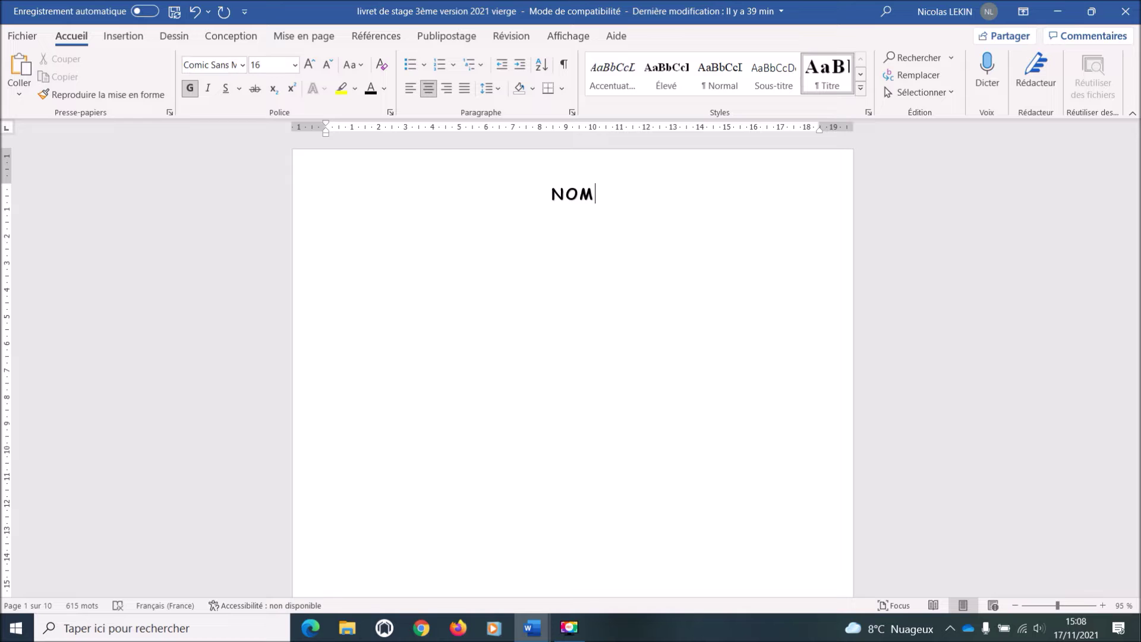
text( / PRENOM)
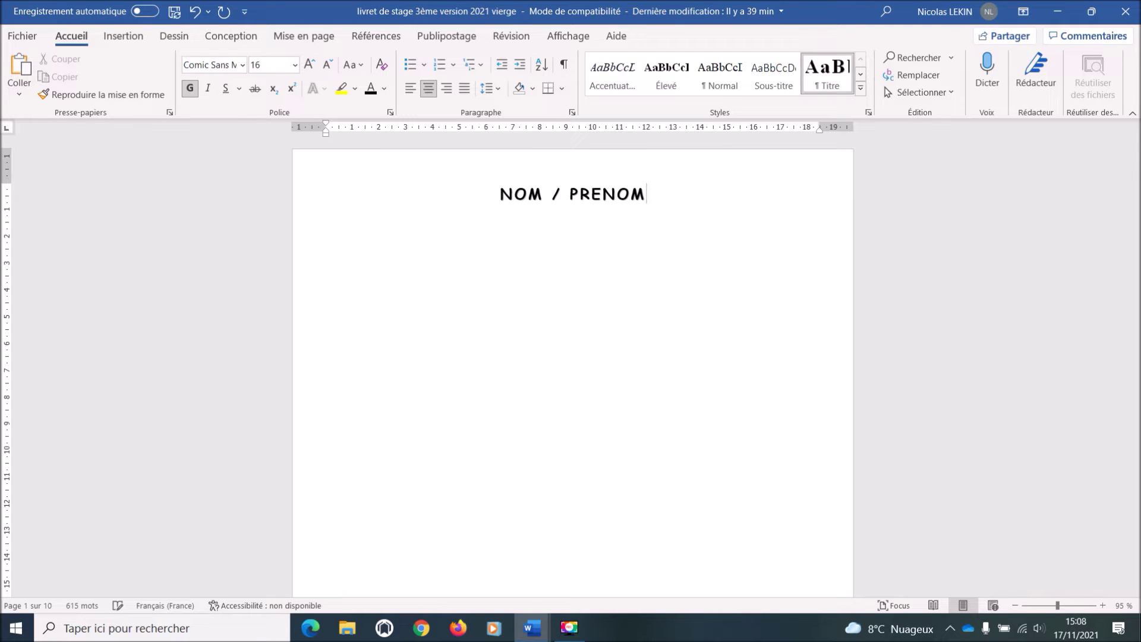
- Left-align the "NOM / PRENOM" line and add "3ème A" near the right margin of the same line
click(412, 89)
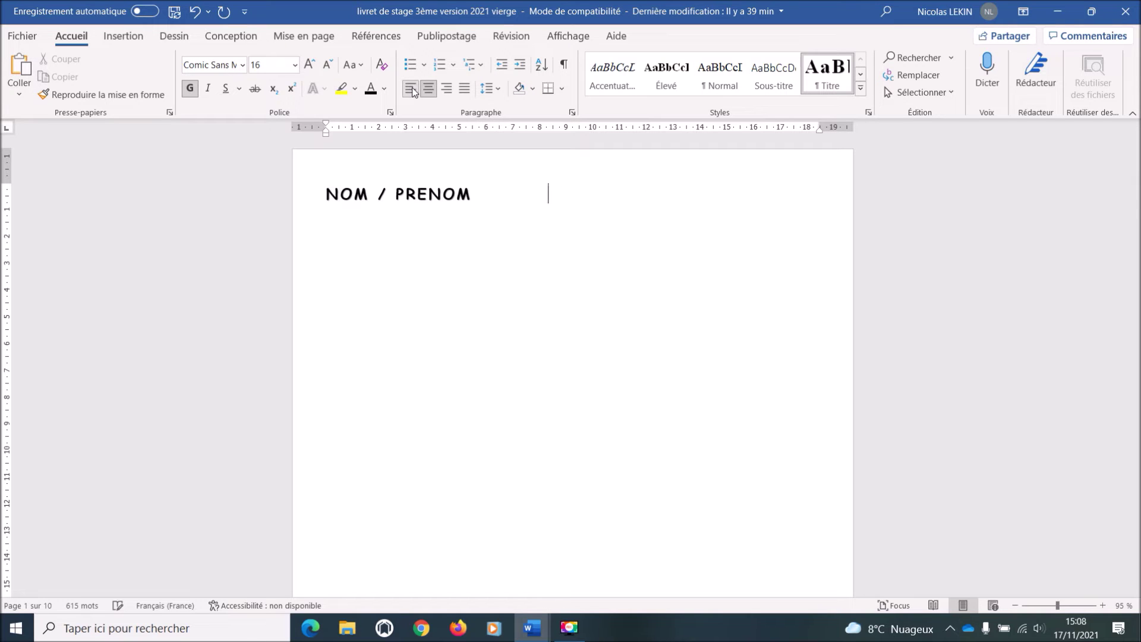
click(499, 201)
key(Tab)
key(Tab)
key(Tab)
key(Tab)
key(Tab)
key(Tab)
key(Tab)
key(Tab)
text(3)
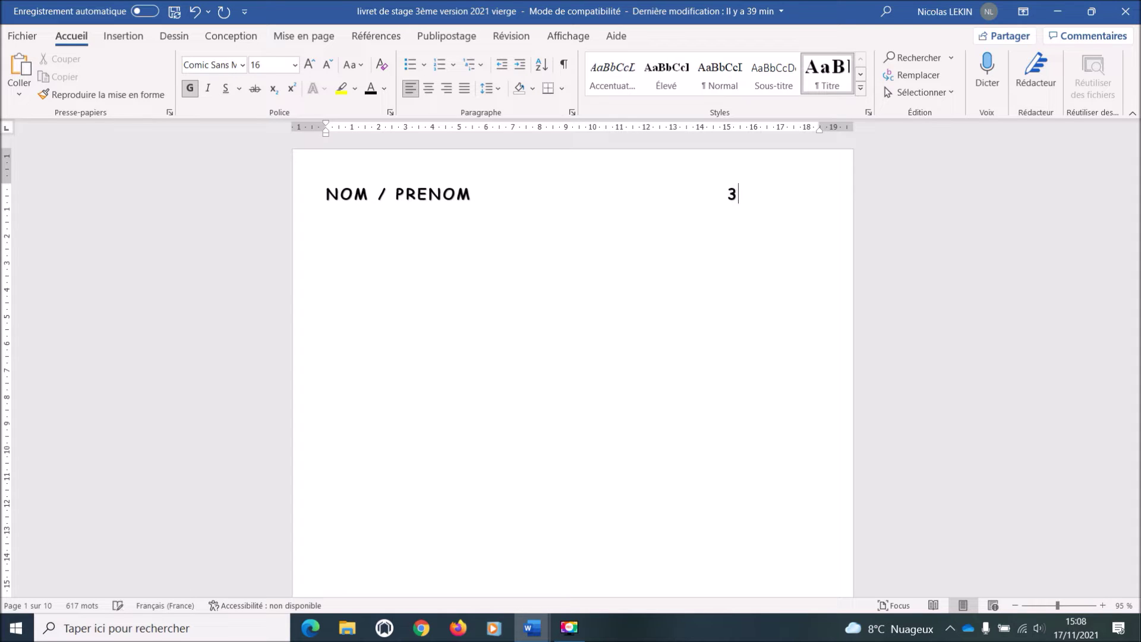
text(ème A)
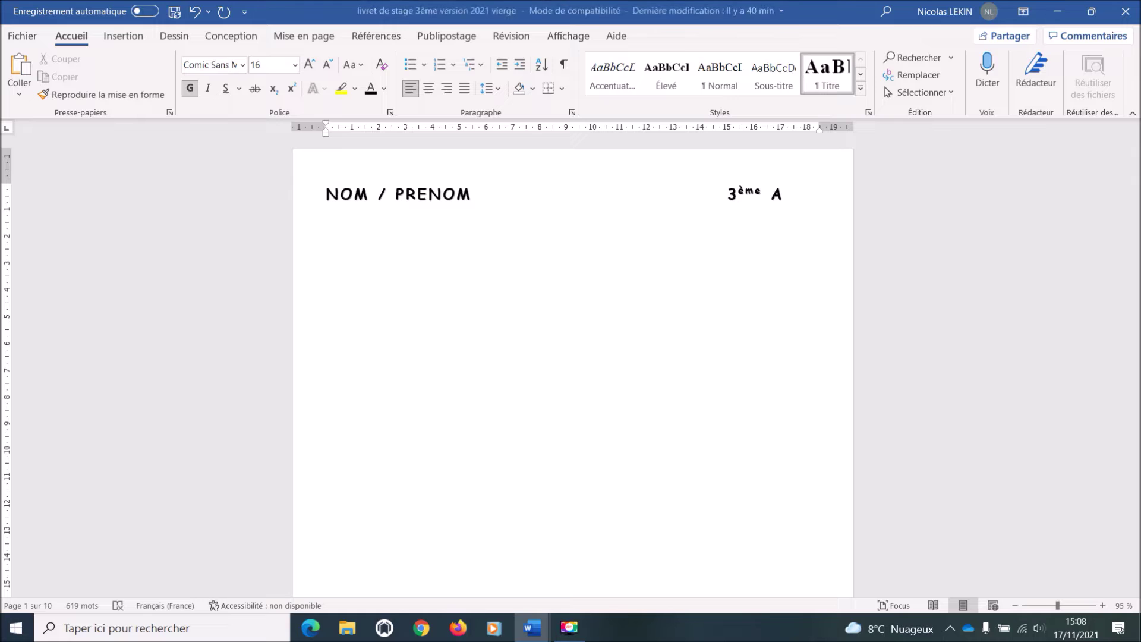
- Add the line "Stage de 3ème du 29/11 au 3/12/2021" below the name line
key(Return)
key(Return)
text(stage de)
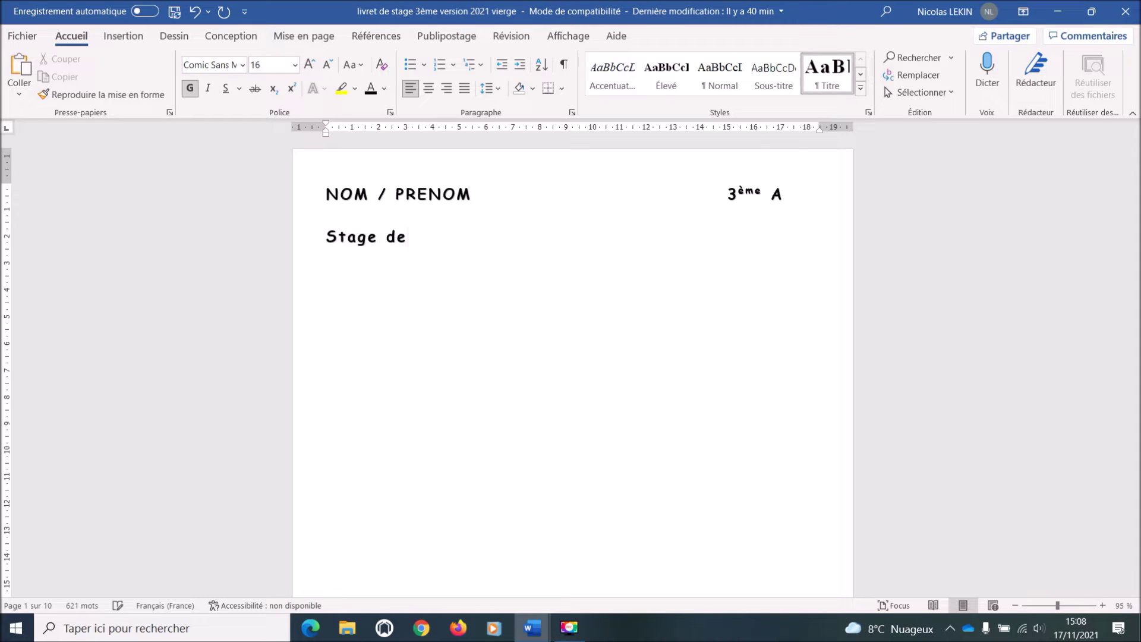
text( 3ème du 29/11/)
key(BackSpace)
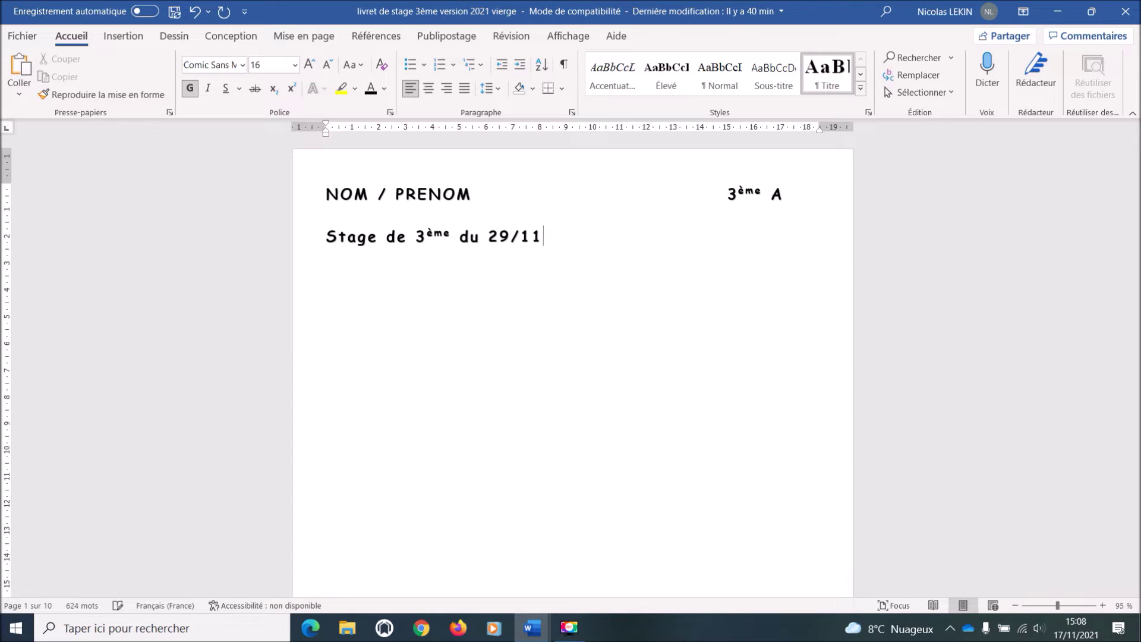
text(au 3/12/2021)
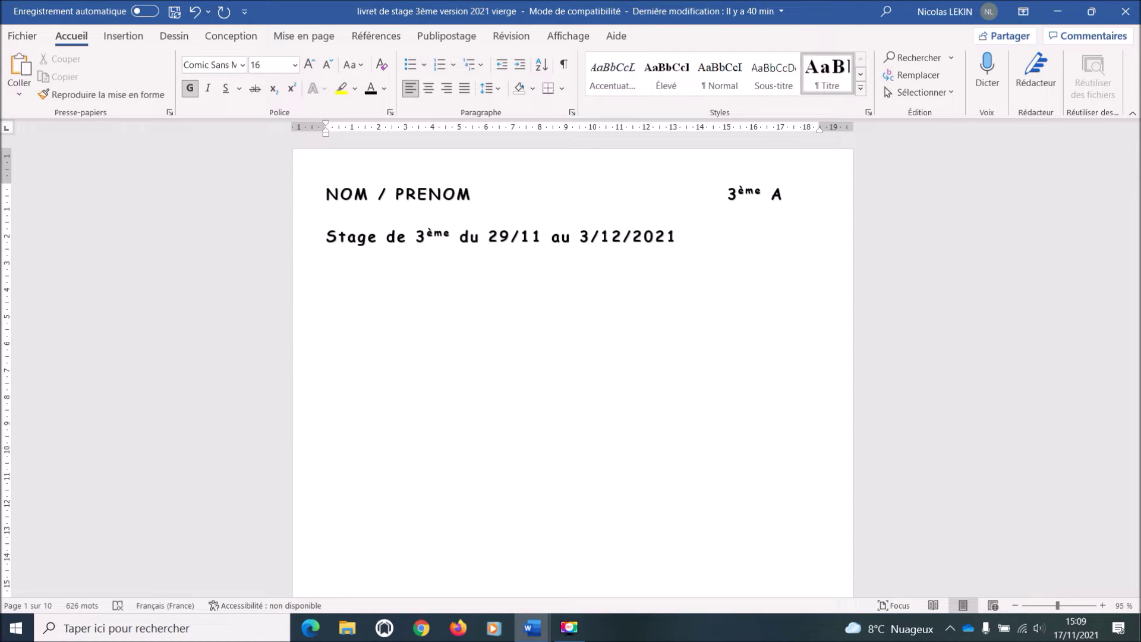
- Add a new paragraph below the dates with "Nom" and "Adresse…" separated by a line break
key(Return)
text(Nom)
key(shift+Return)
text(Adresse)
text(...)
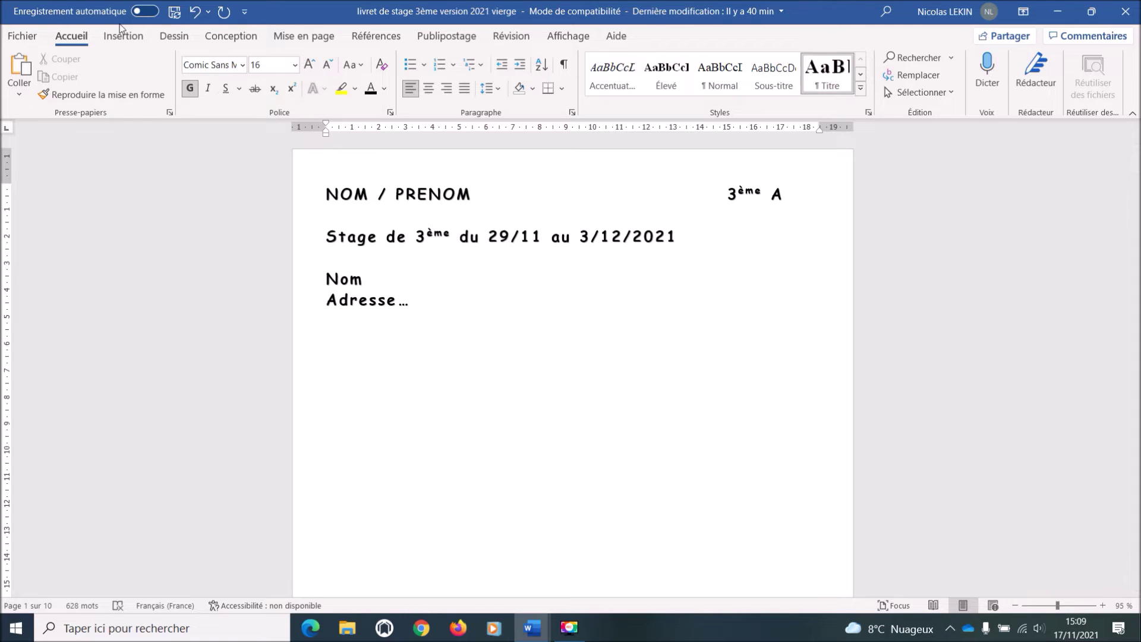
- Insert the underwater fish photo from the DCIM/Camera folder on the connected phone's memory card below the address line
click(140, 38)
click(164, 80)
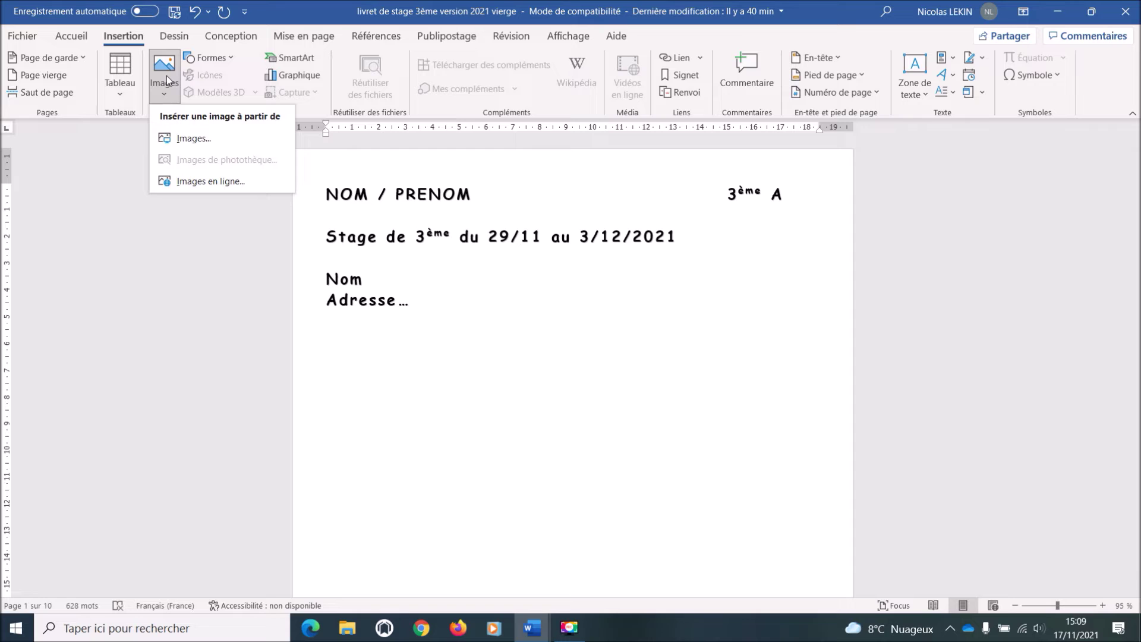
click(190, 140)
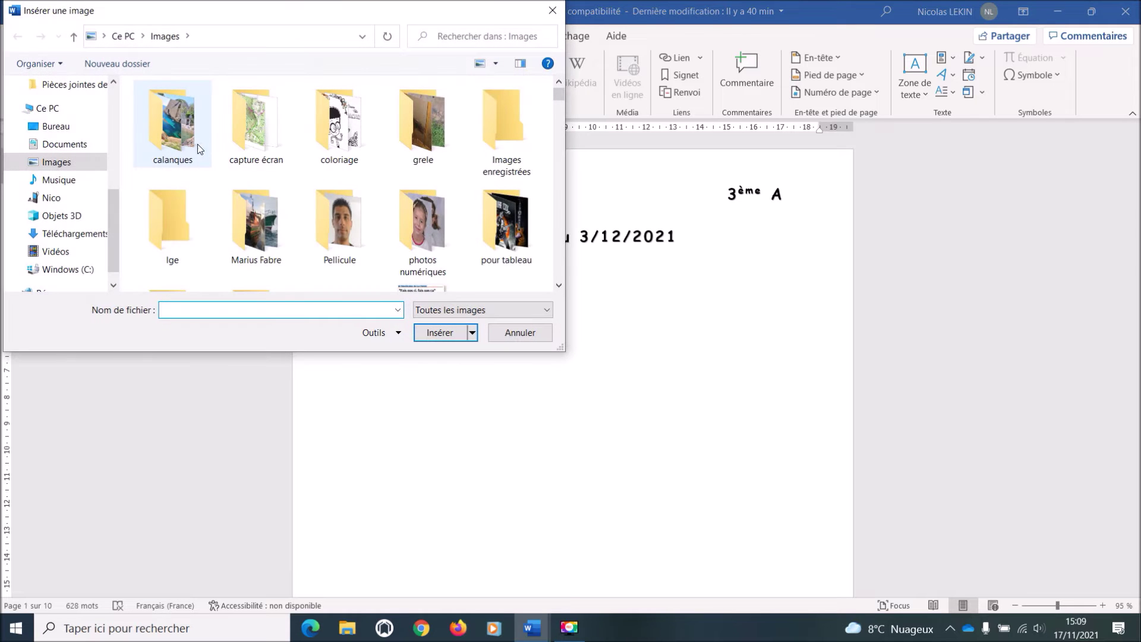
scroll(119, 223, down, 1)
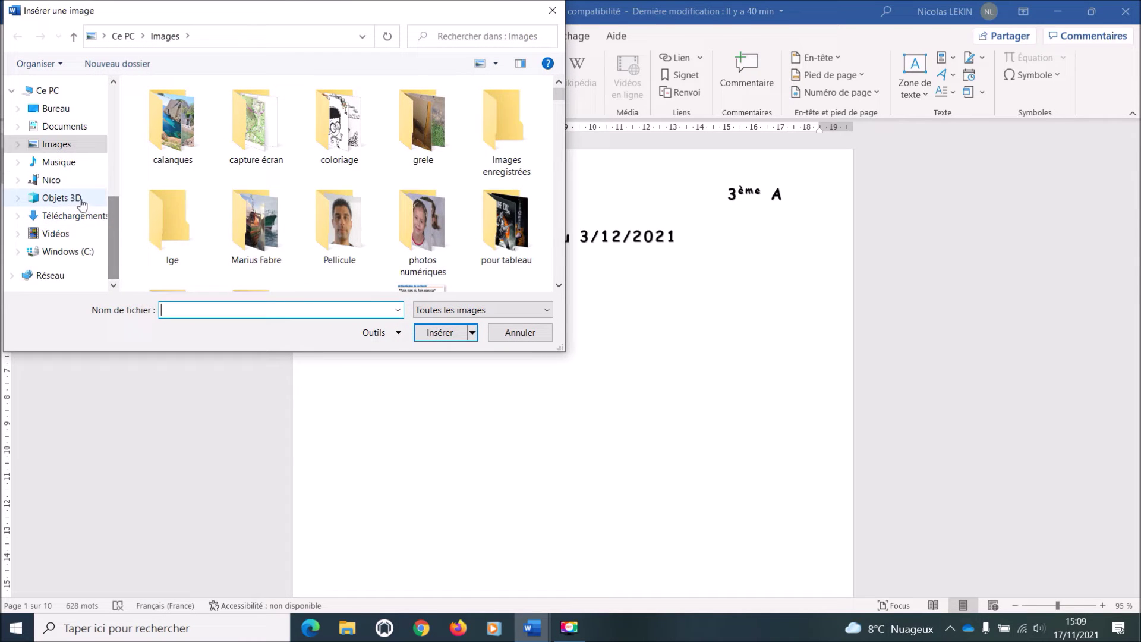
click(73, 180)
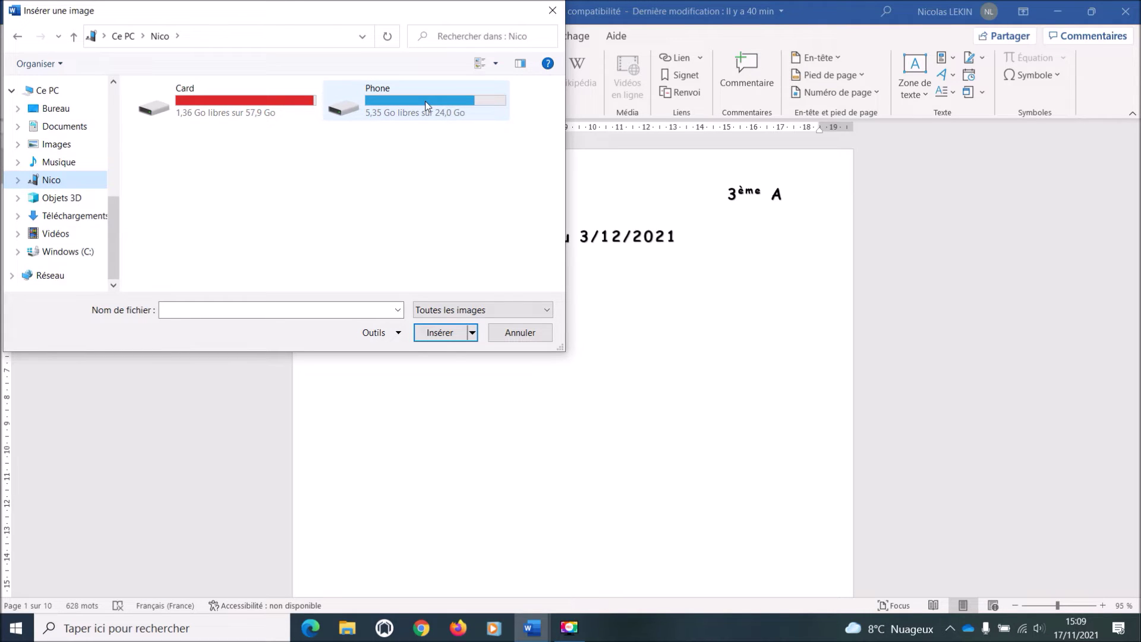
double_click(282, 111)
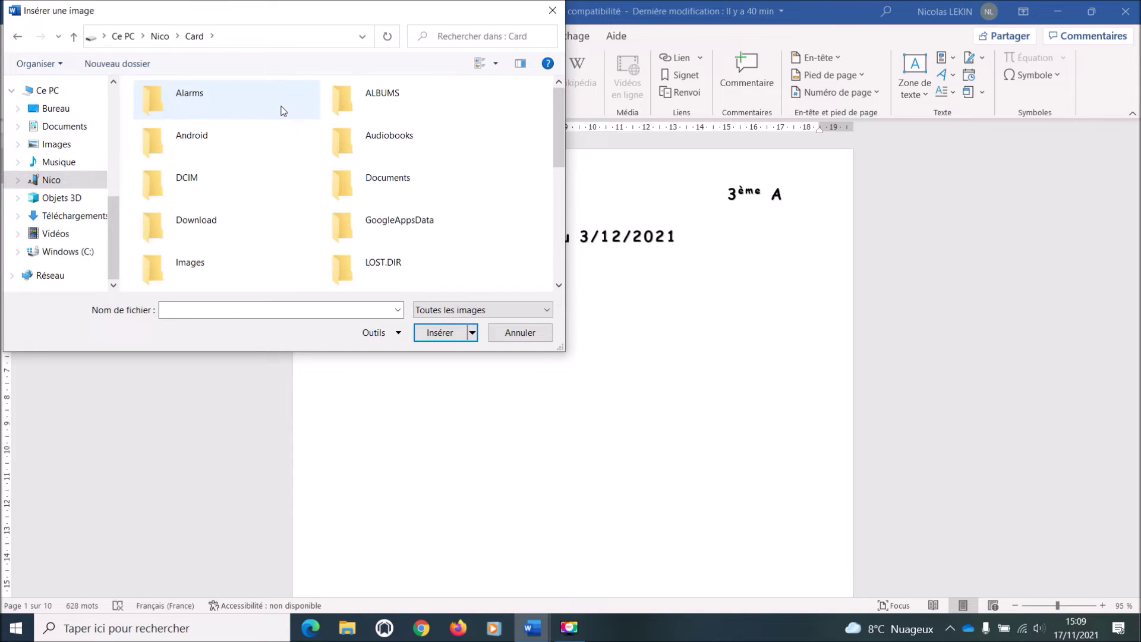
double_click(223, 180)
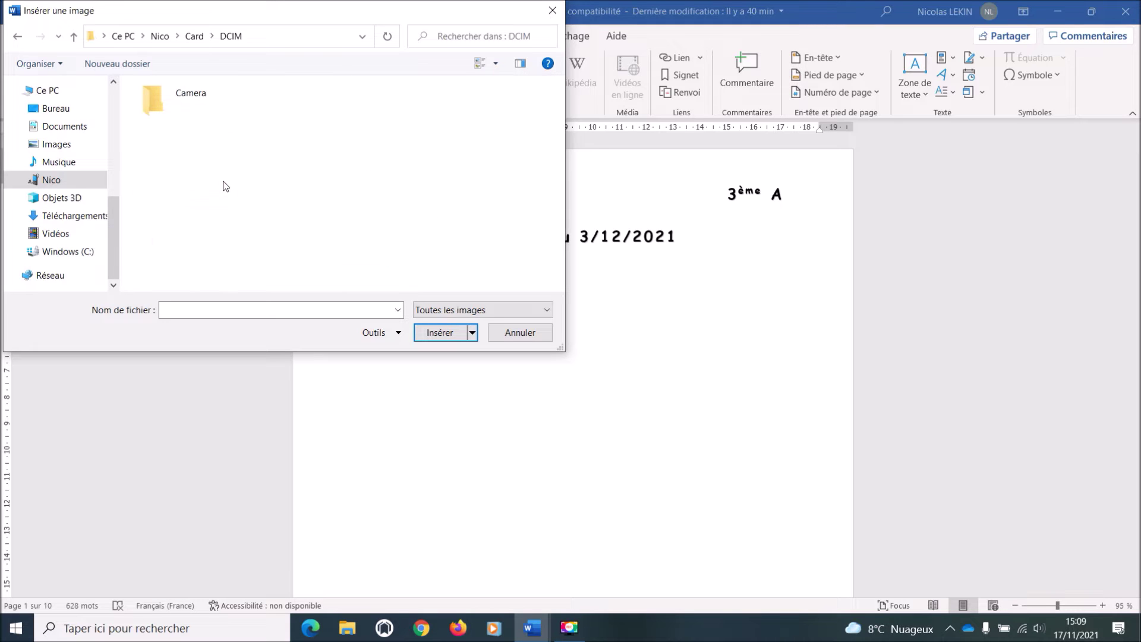
double_click(204, 99)
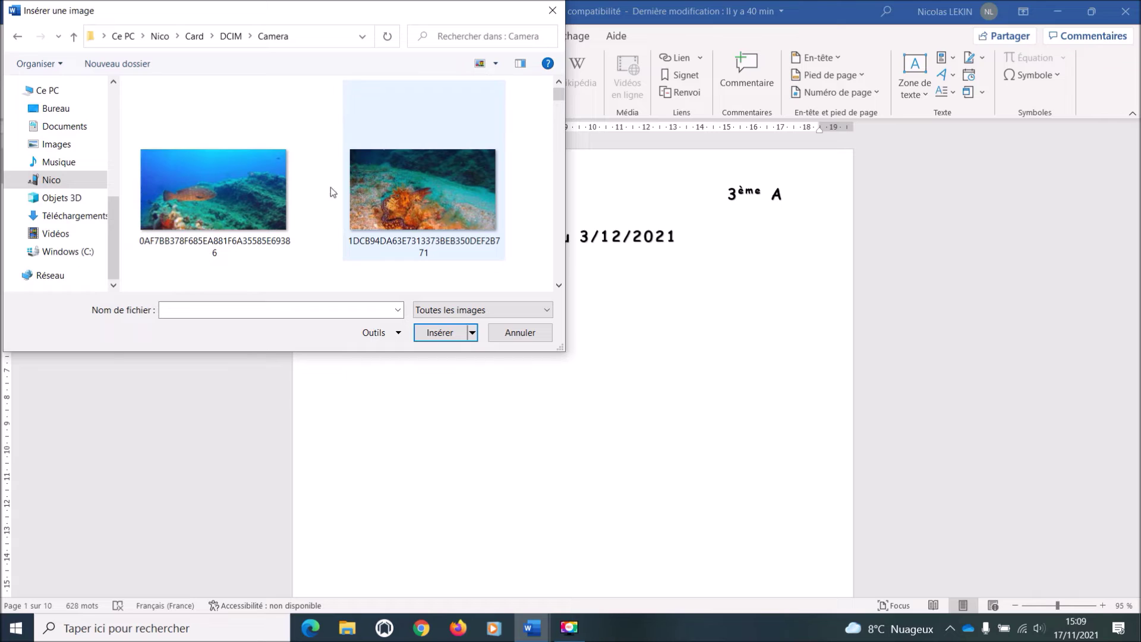
double_click(237, 191)
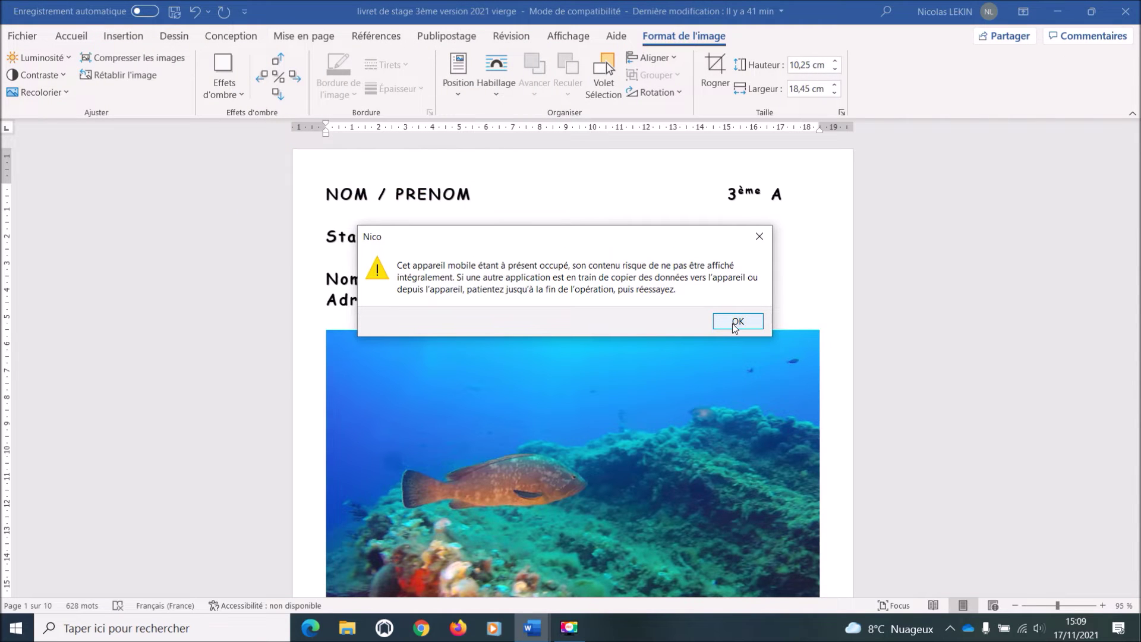
click(737, 321)
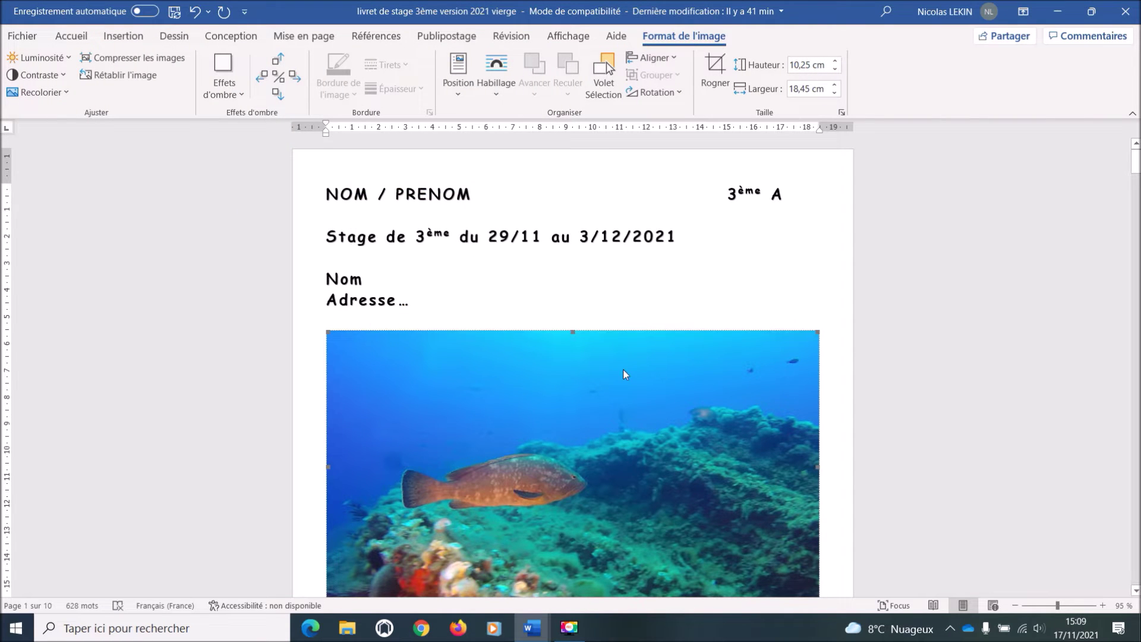
- Shrink the fish photo to roughly two thirds of its width and centre it on the page
scroll(623, 369, down, 3)
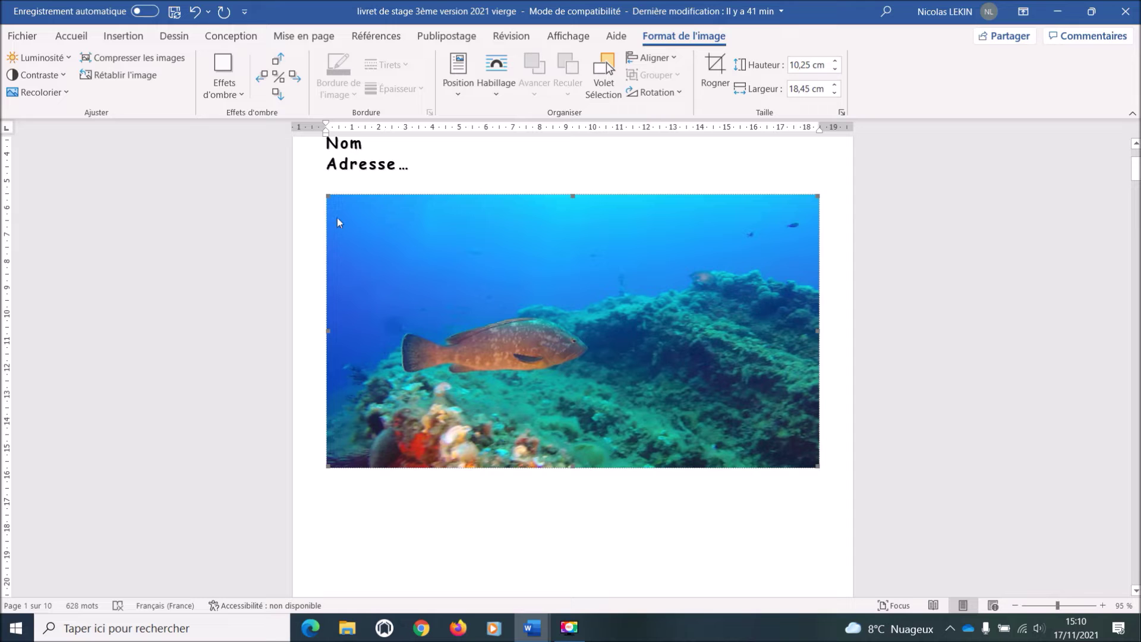
drag(327, 196, 503, 294)
click(454, 257)
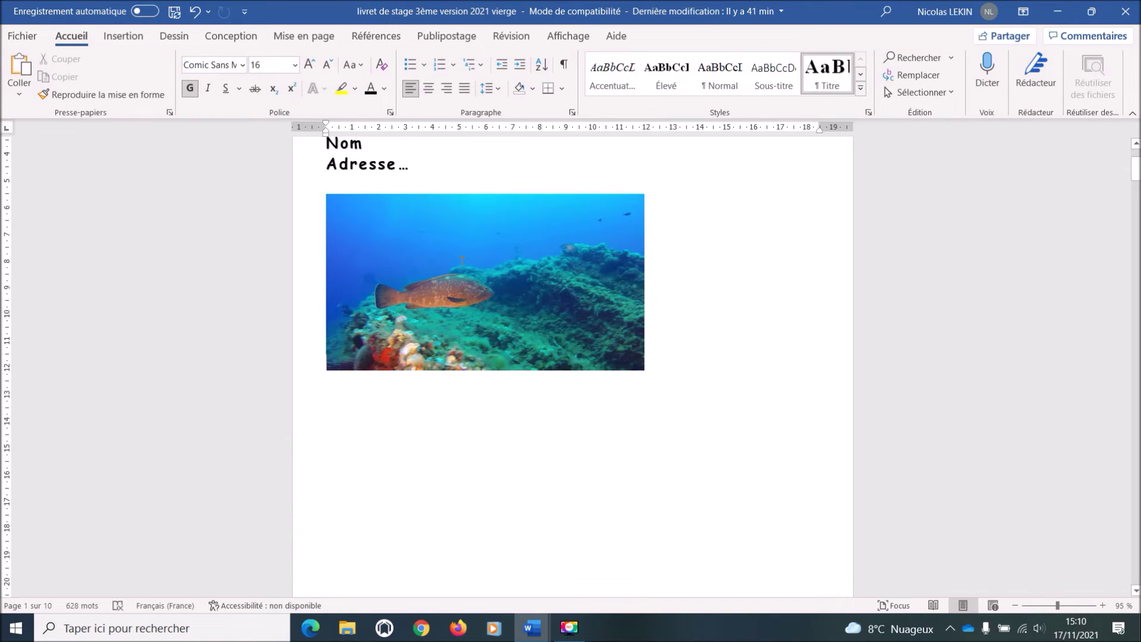
click(429, 90)
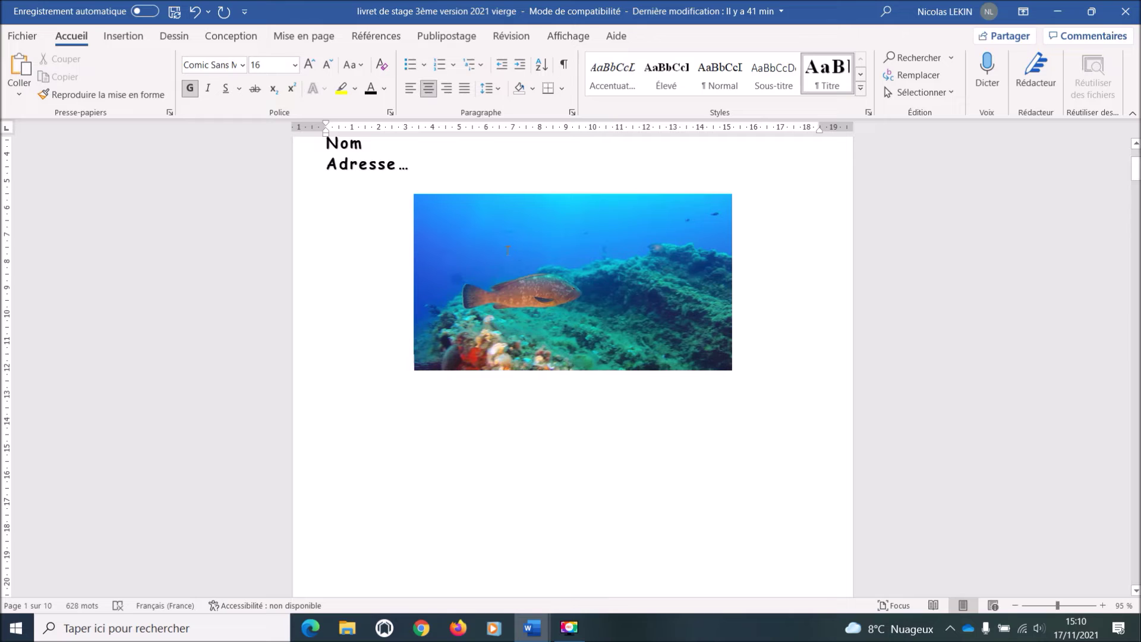
scroll(505, 253, up, 5)
scroll(505, 254, down, 3)
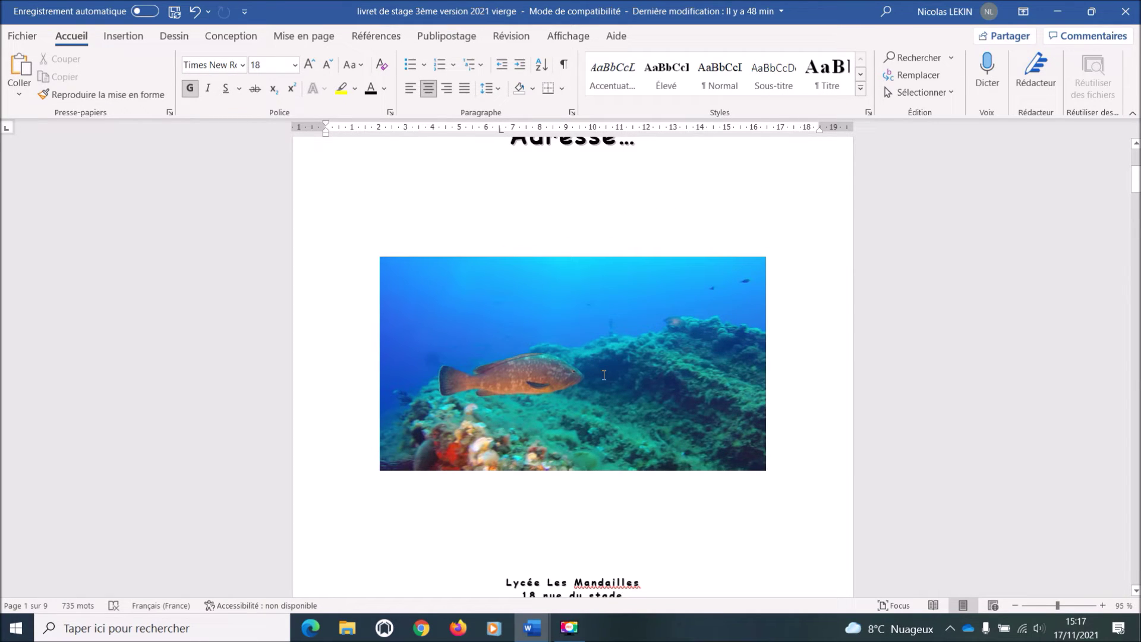
- Select the fish picture on the cover page, and open the e-mail "Photo rapport de stage" in Outlook in Chrome
click(603, 378)
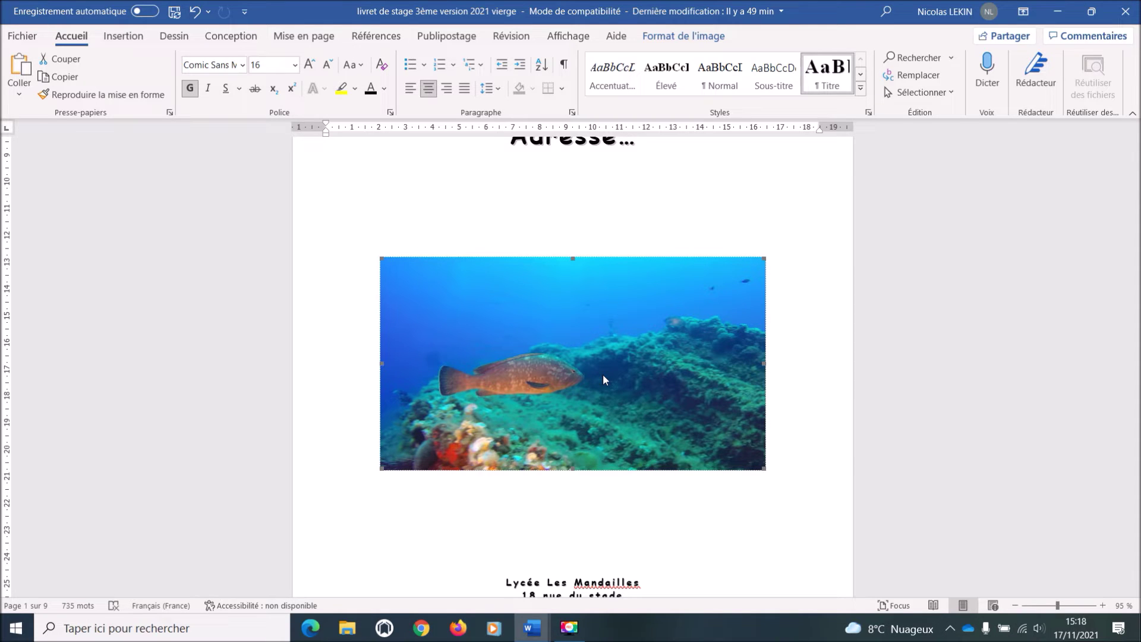
click(428, 628)
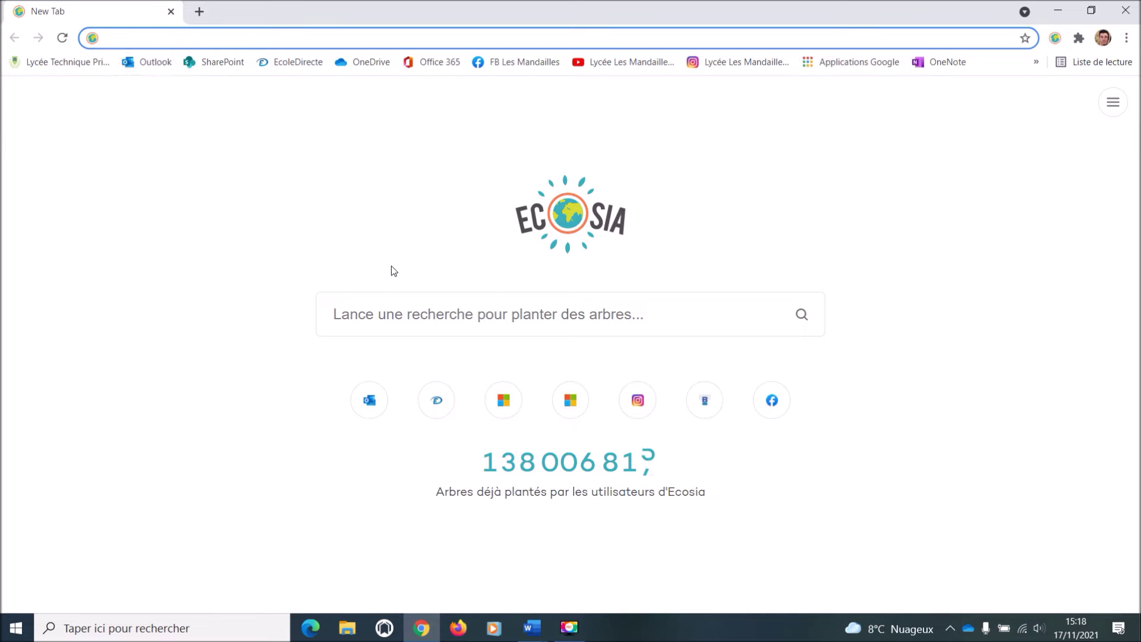
click(157, 63)
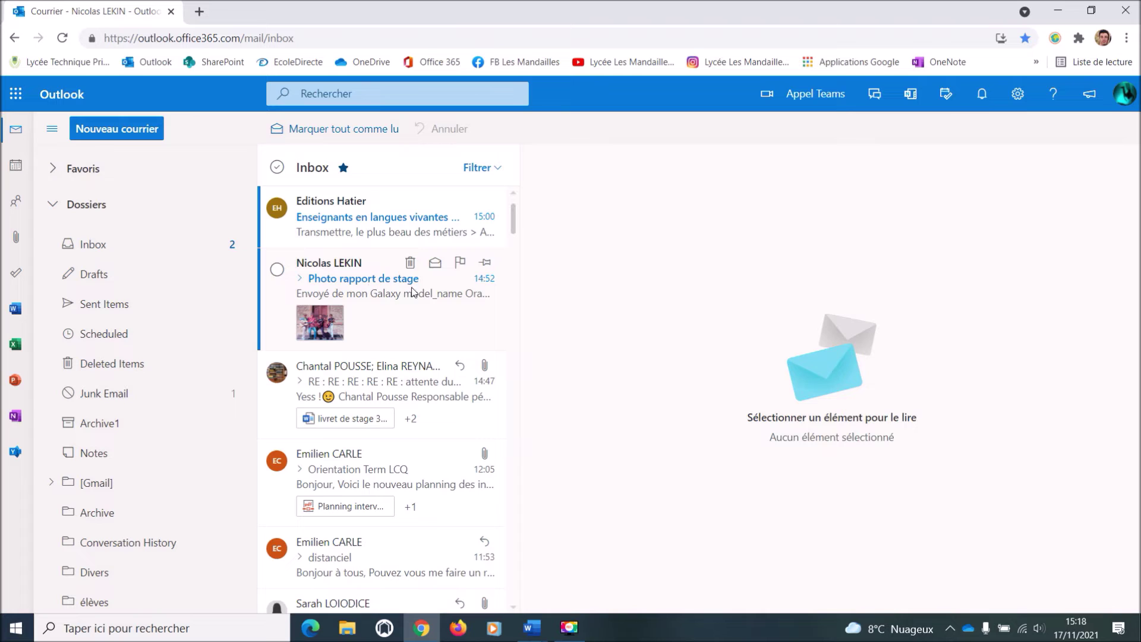
click(358, 280)
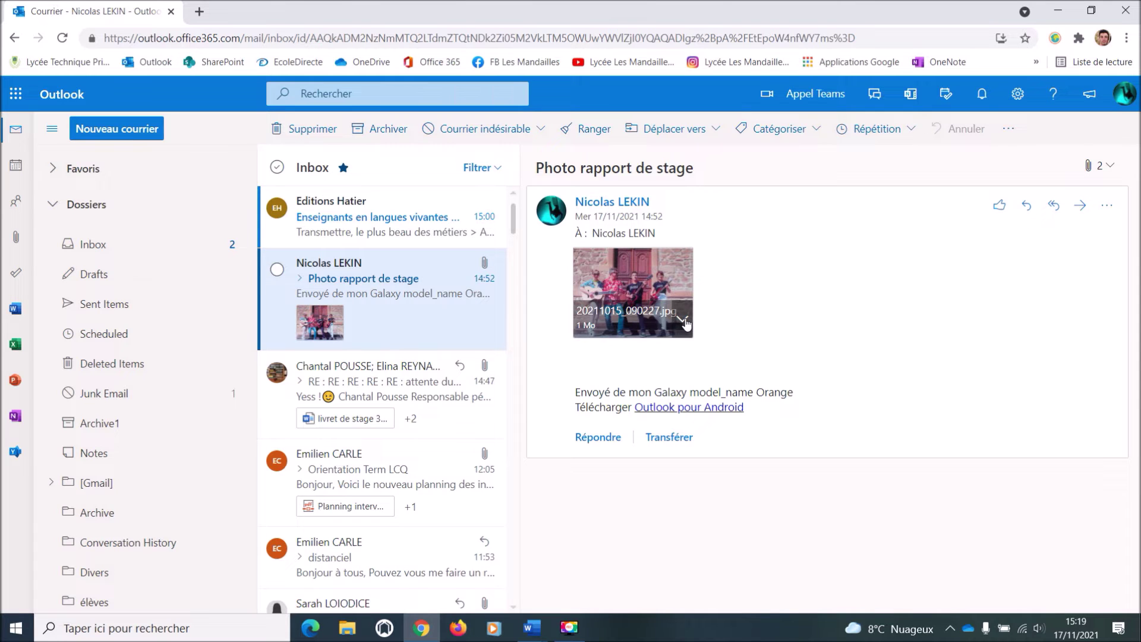
- Download the e-mail's photo attachment as "photo stage" into the 3ème folder and close the browser to return to the booklet
click(683, 320)
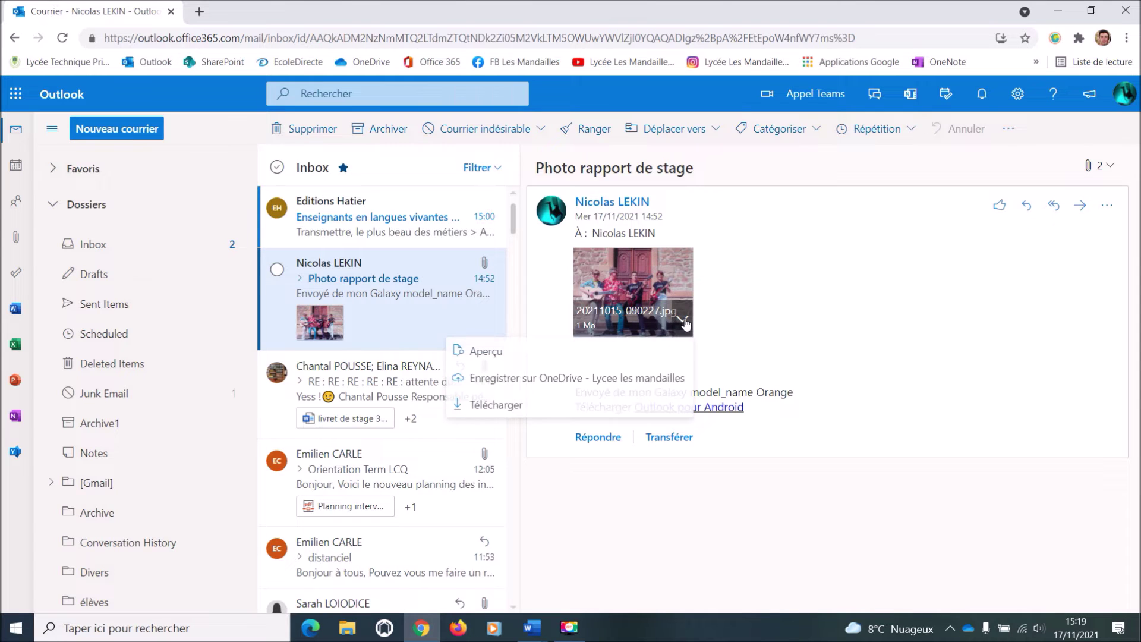
click(545, 408)
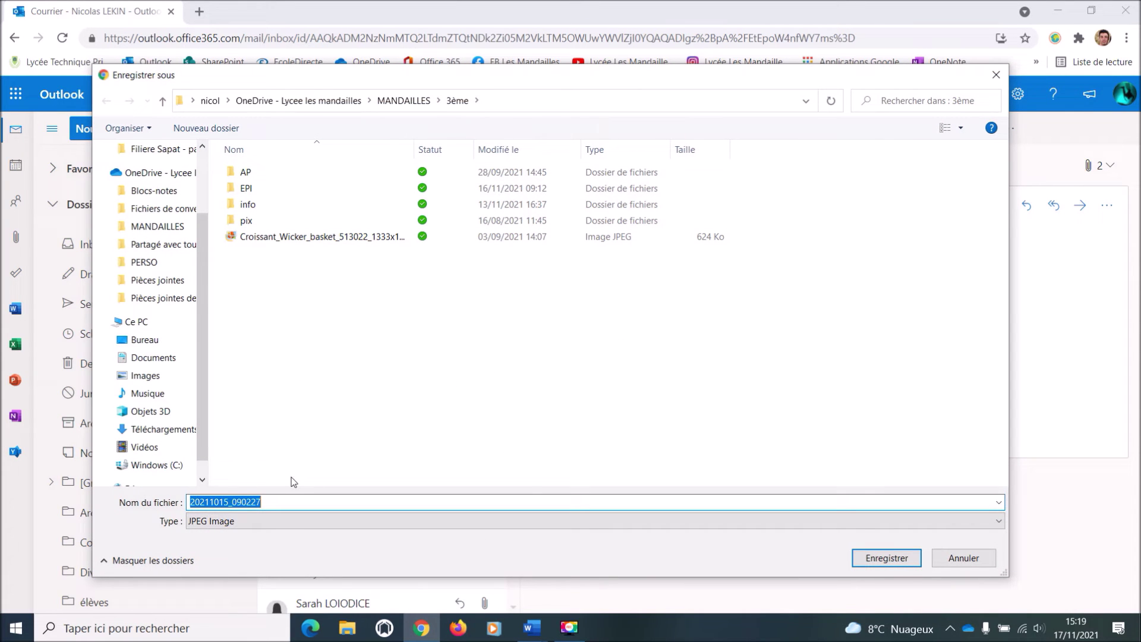
text(photo stage)
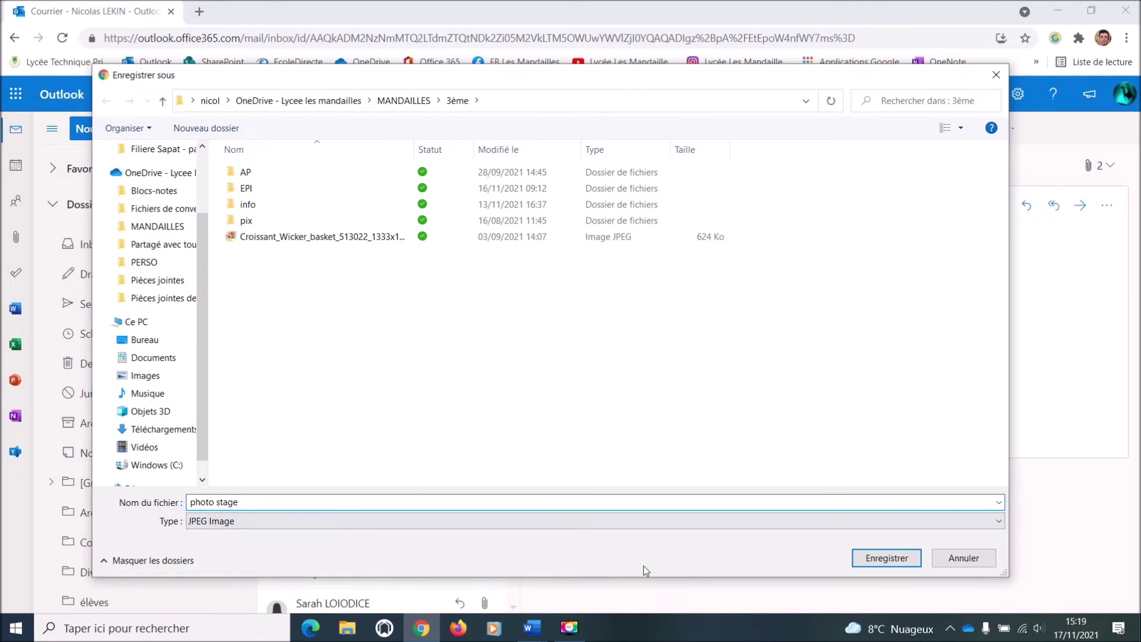
click(875, 562)
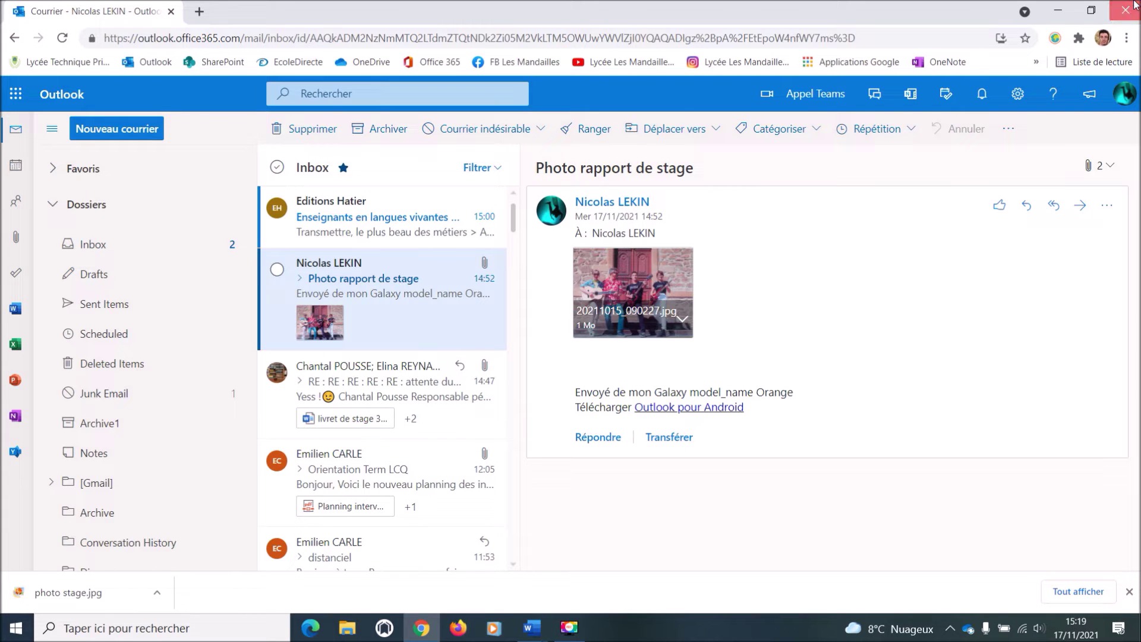
click(1134, 4)
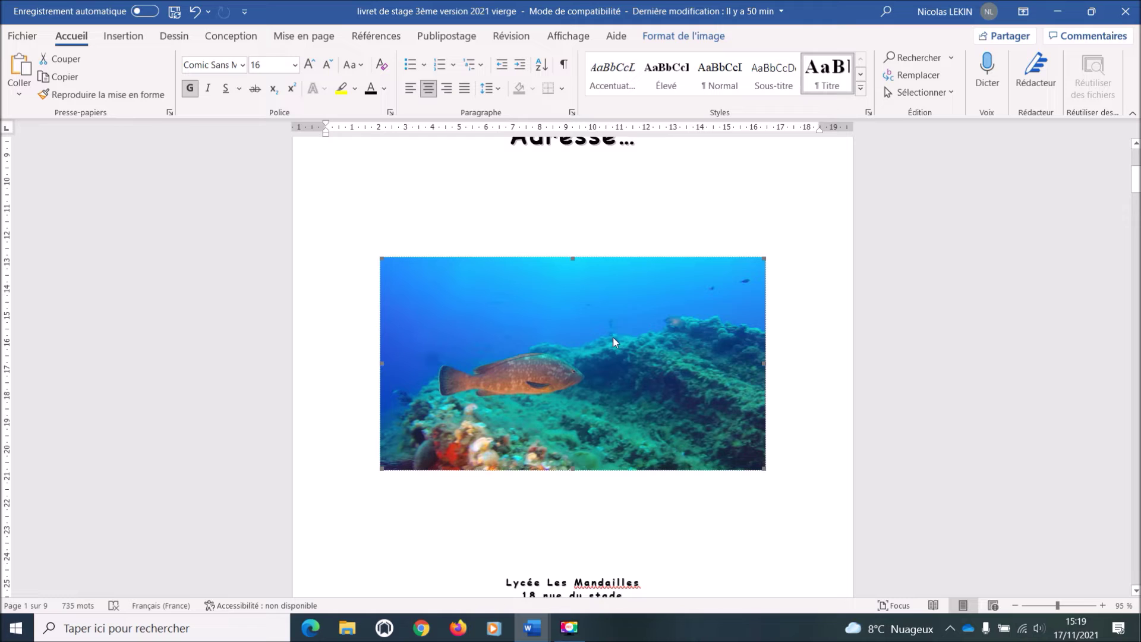
- Delete the fish picture from the cover page and insert "photo stage" from the MANDAILLES/3ème folder in its place
key(Delete)
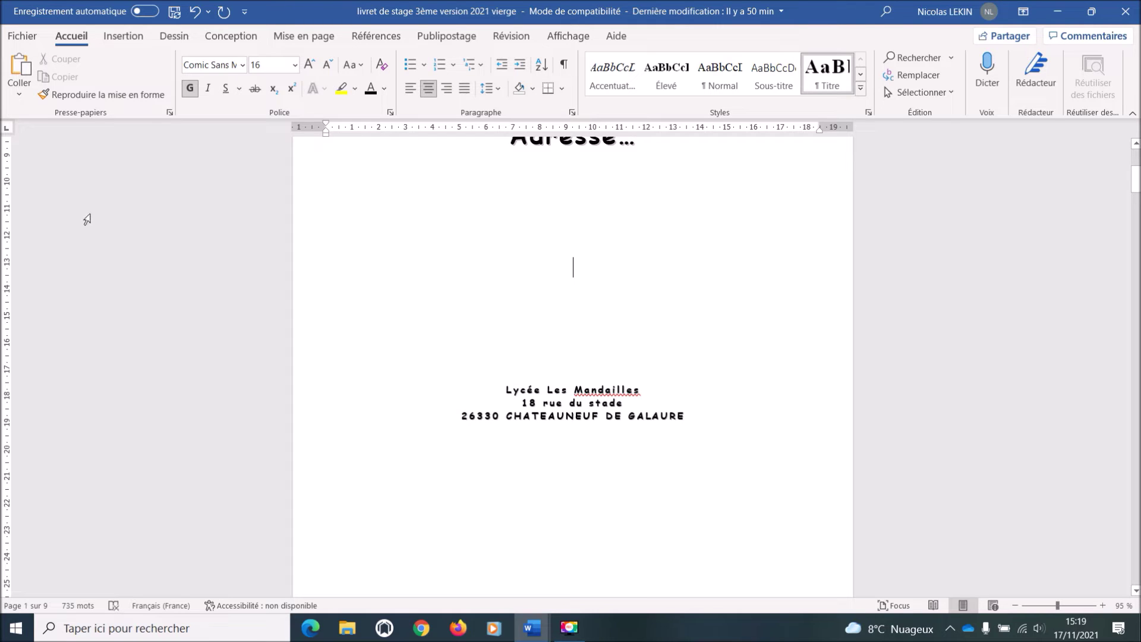
click(123, 36)
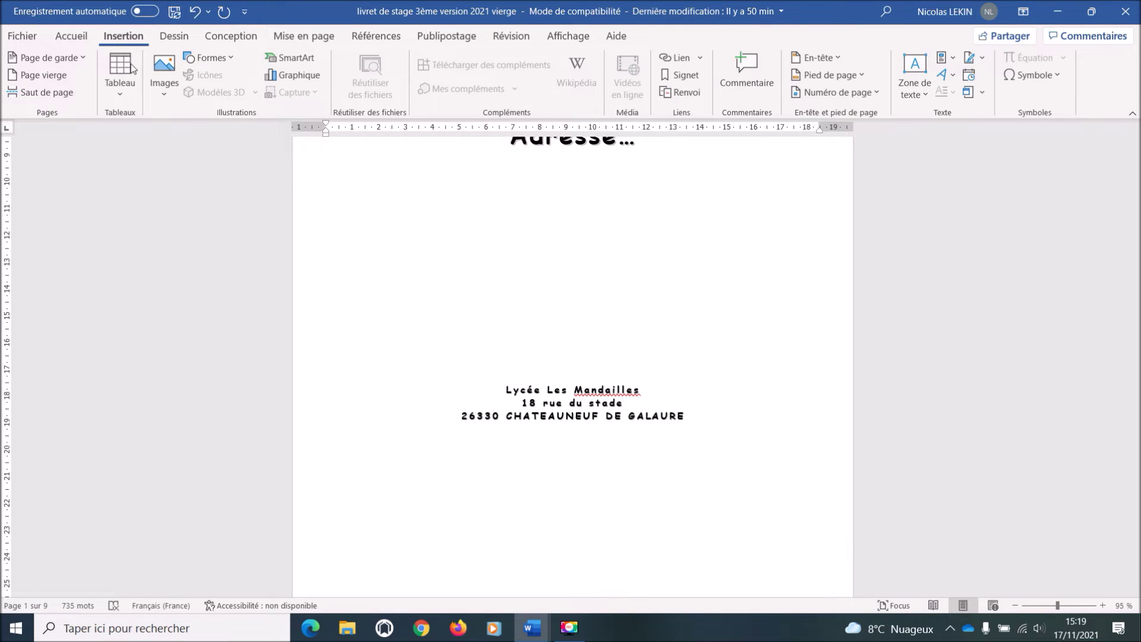
click(164, 74)
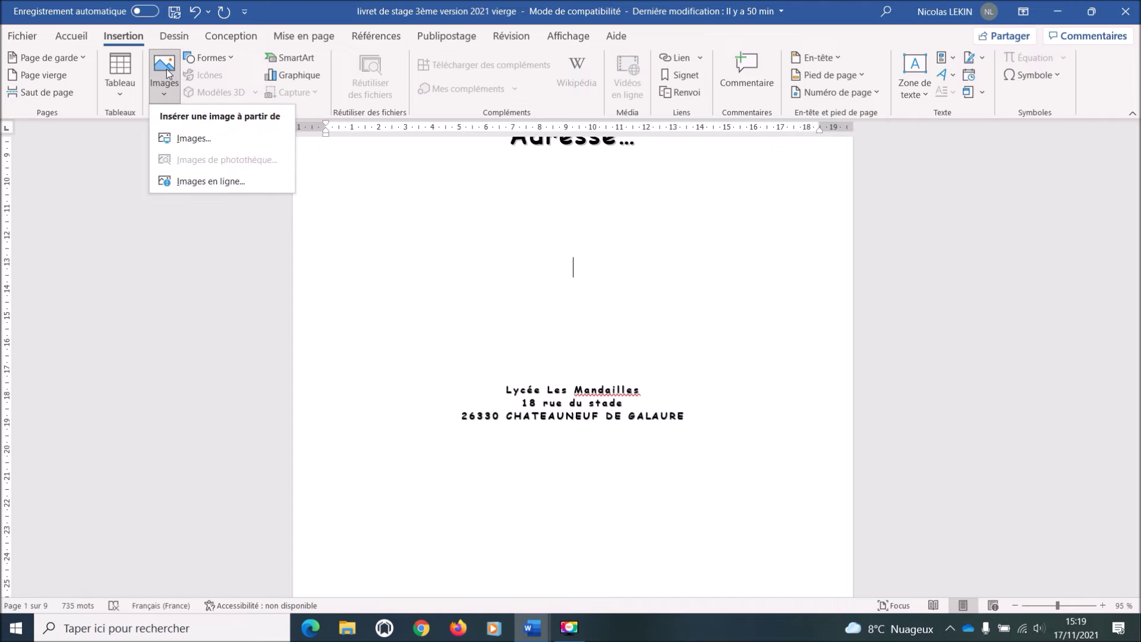
click(183, 138)
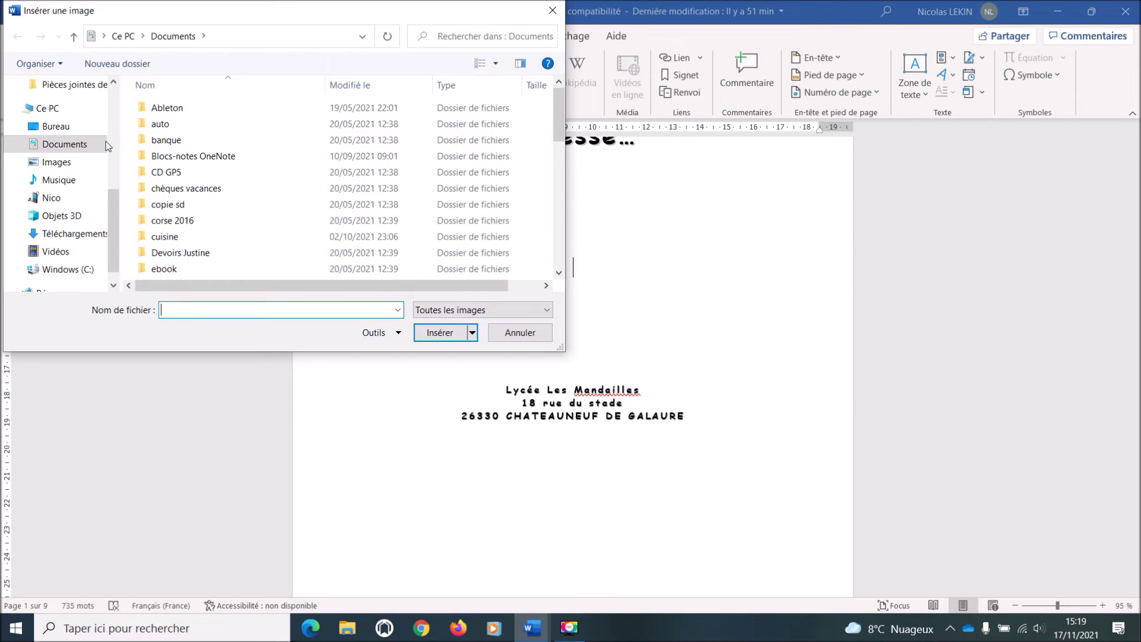
scroll(87, 231, down, 1)
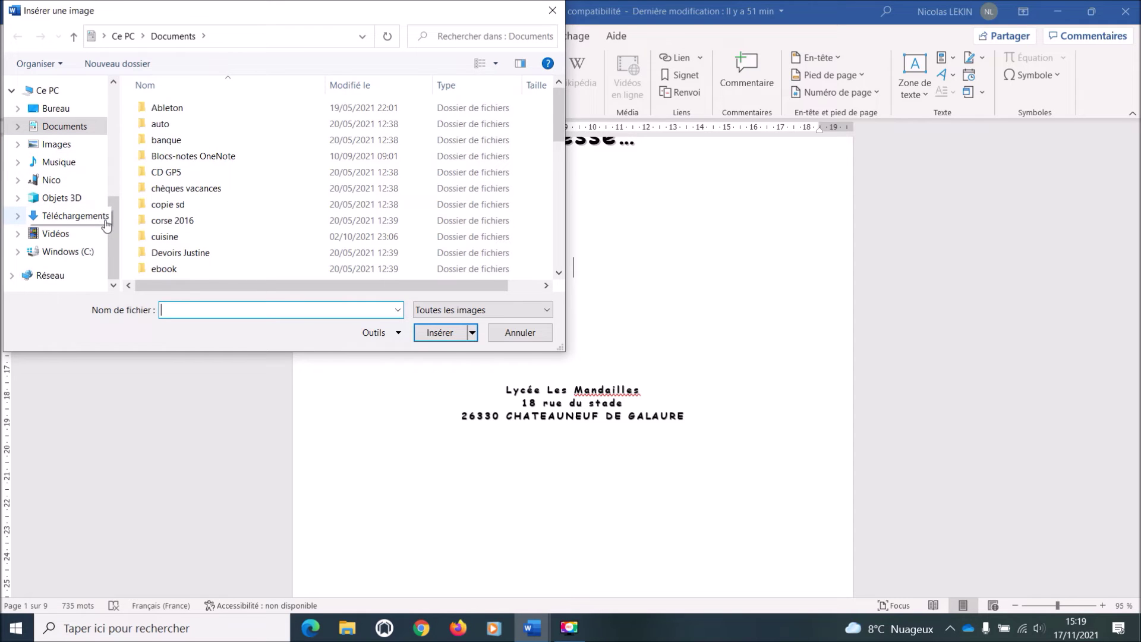
click(73, 254)
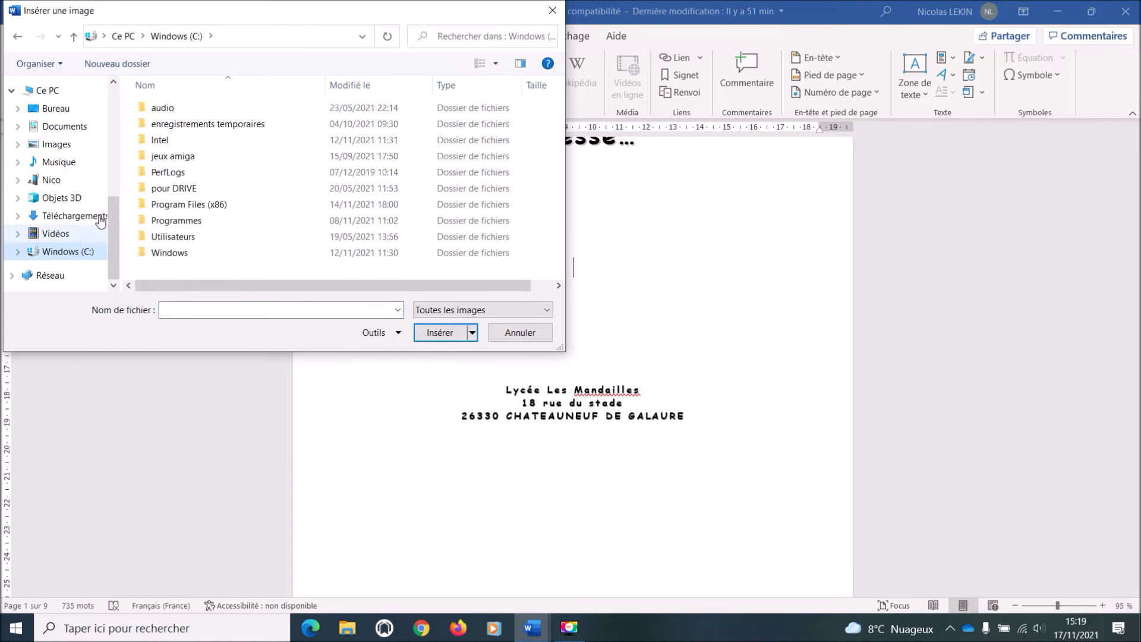
drag(111, 201, 125, 122)
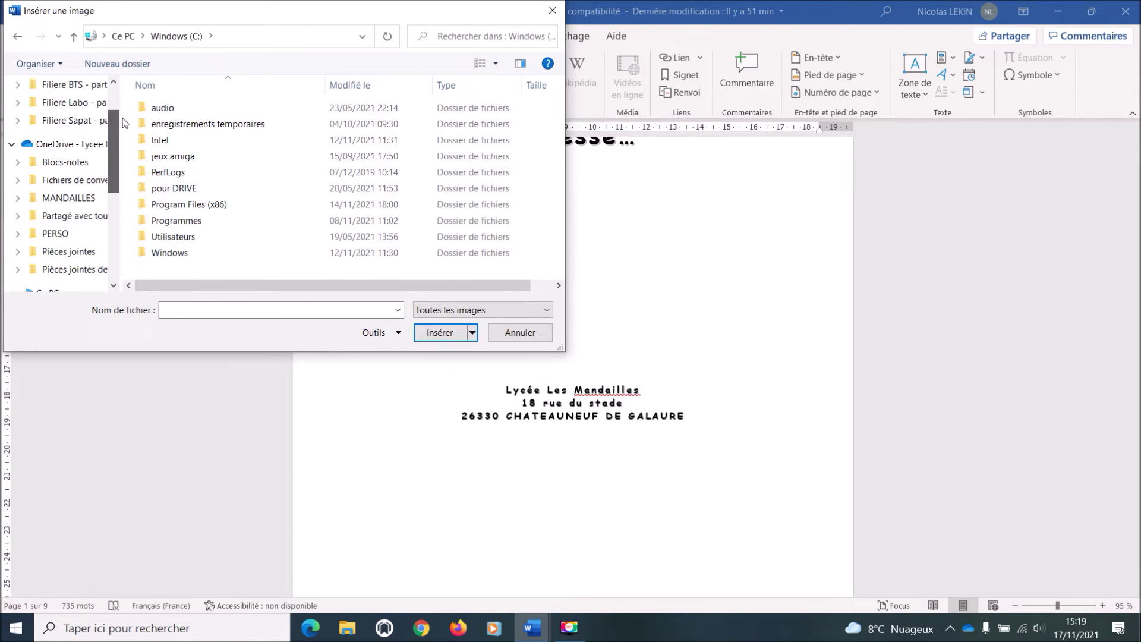
click(70, 197)
click(75, 121)
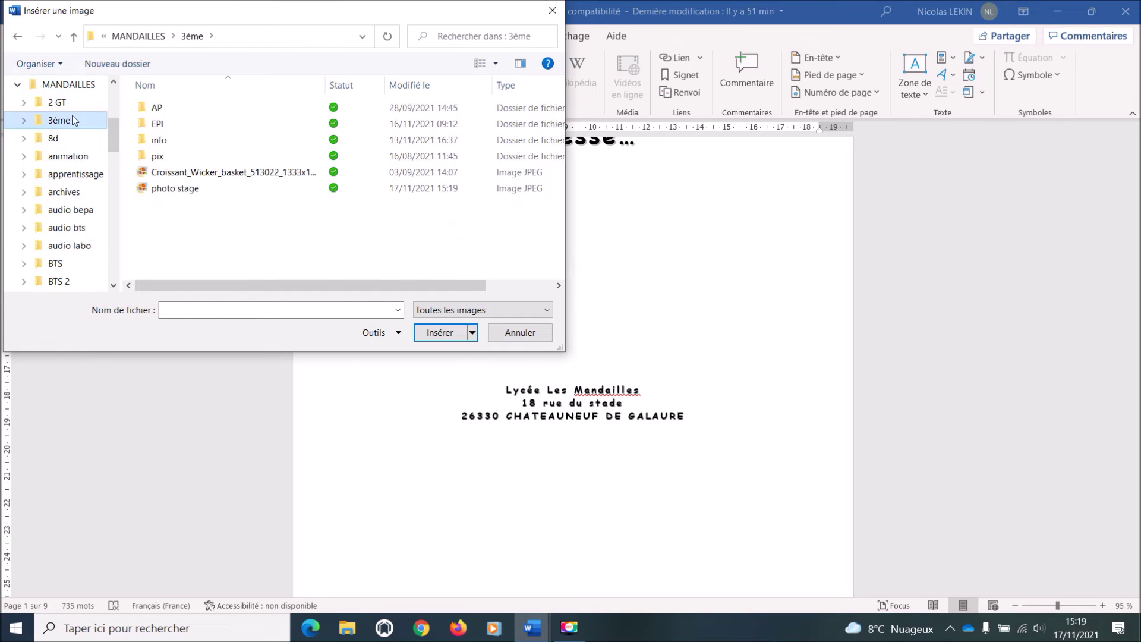
double_click(173, 194)
- Shrink the inserted band photo proportionally to about 13.5 cm wide by 9.7 cm high
scroll(732, 387, down, 4)
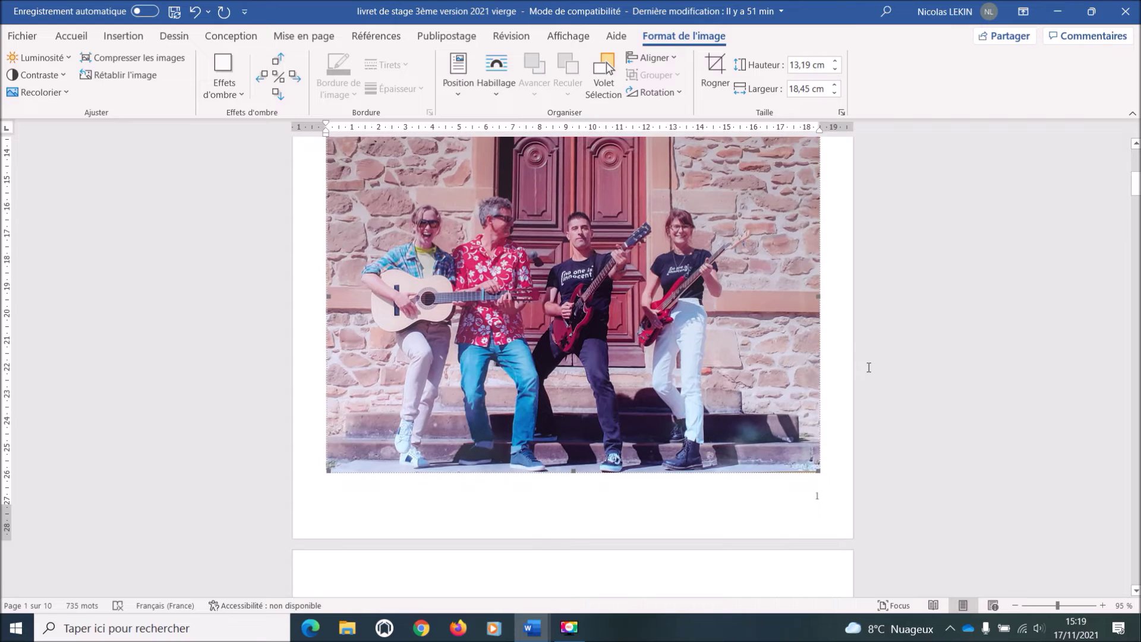
scroll(869, 368, up, 1)
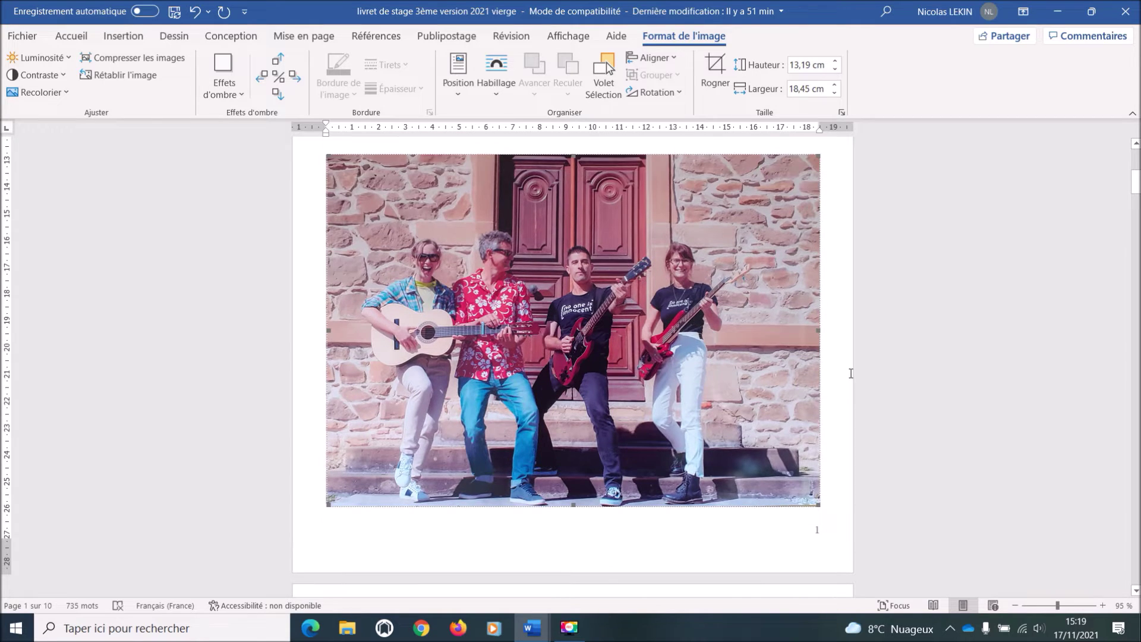
scroll(850, 374, up, 8)
scroll(748, 355, down, 14)
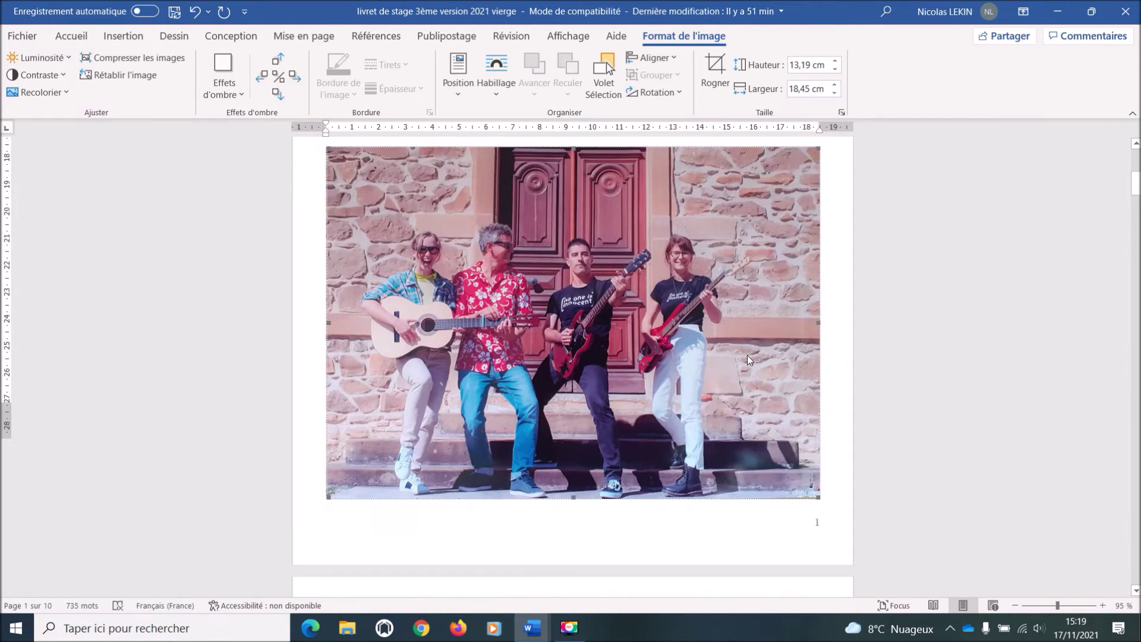
scroll(747, 357, down, 2)
scroll(766, 371, up, 4)
drag(818, 369, 752, 261)
scroll(739, 326, up, 7)
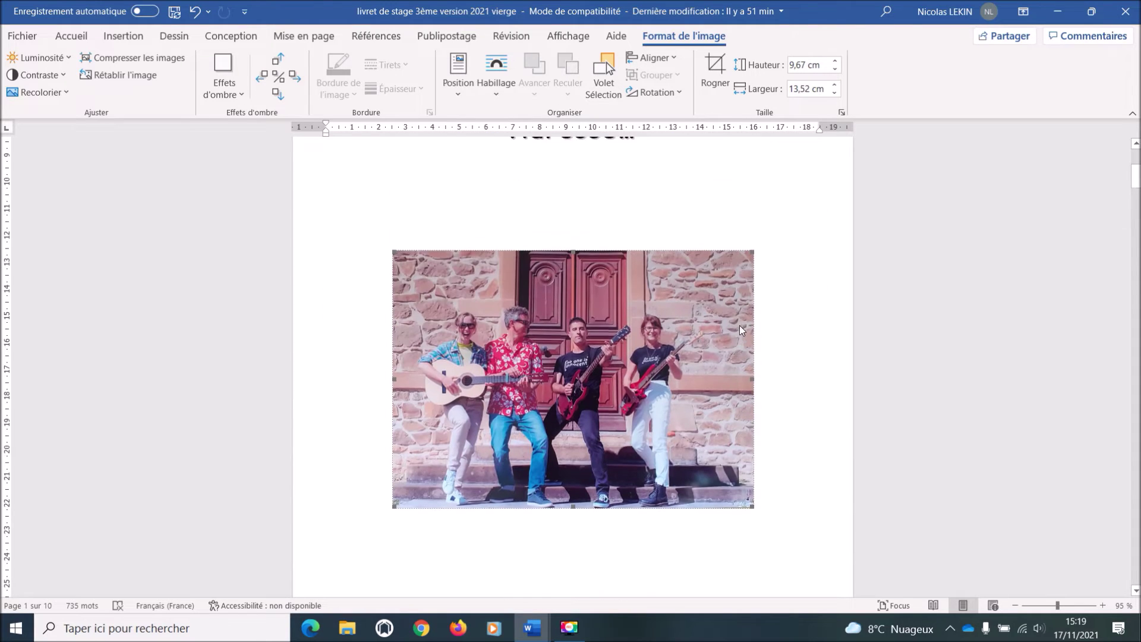
- Remove two blank lines between the "Adresse…" line and the band photo
scroll(733, 330, up, 3)
click(622, 294)
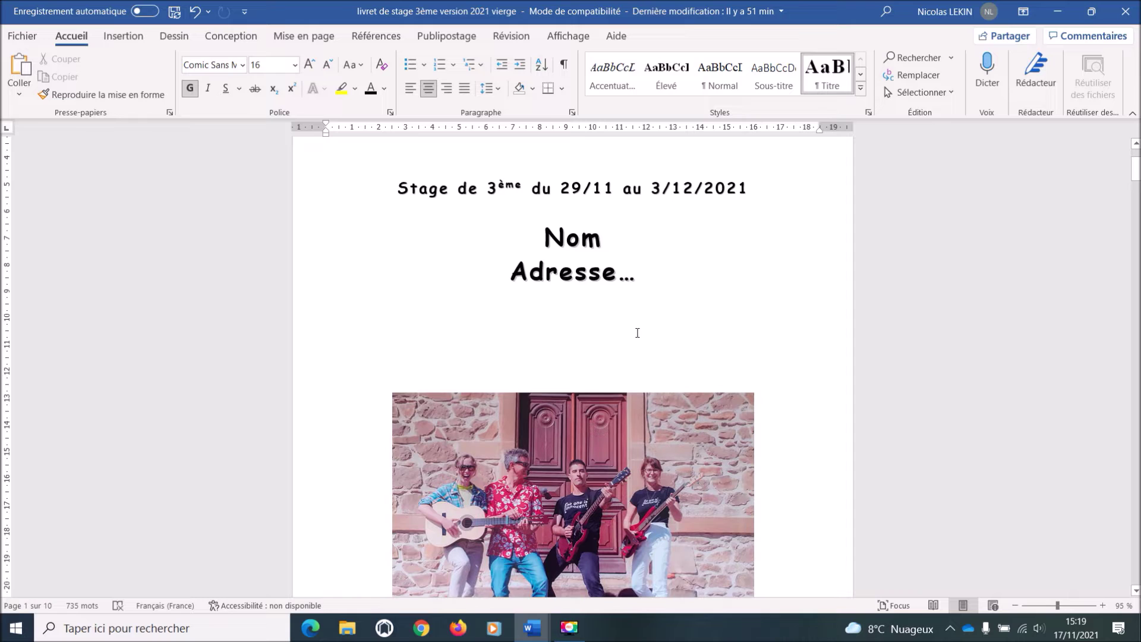
key(Delete)
key(Delete)
scroll(637, 333, down, 7)
scroll(971, 383, up, 3)
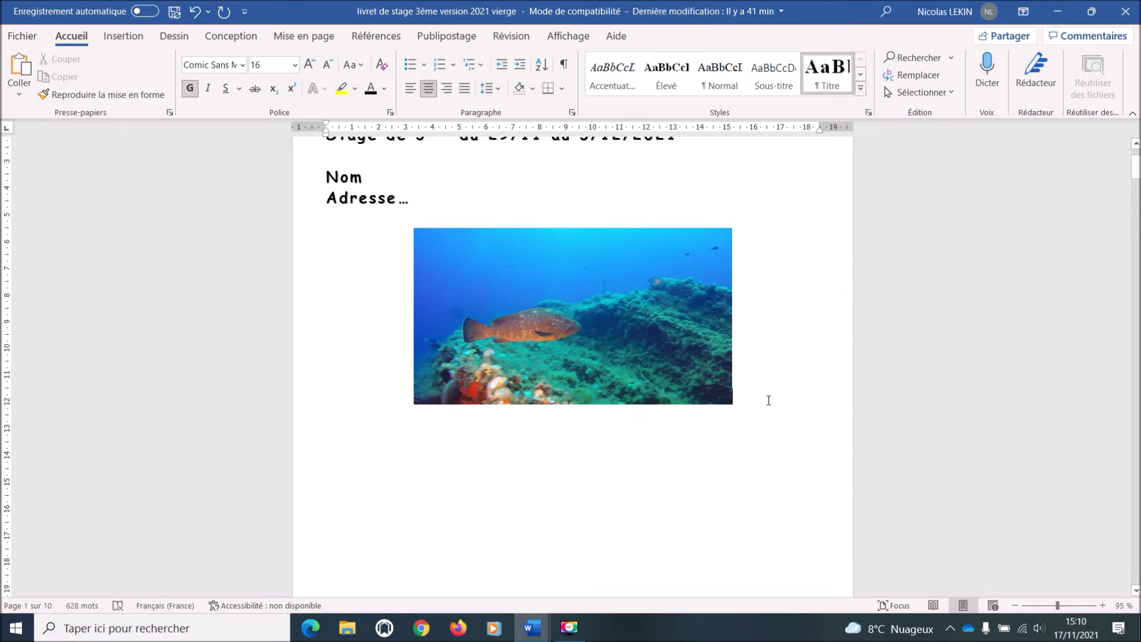
- Enter the school name "Lycée Les Mandailles", its street address, and its postcode and town on three lines below the fish picture
click(601, 324)
click(768, 389)
text(L)
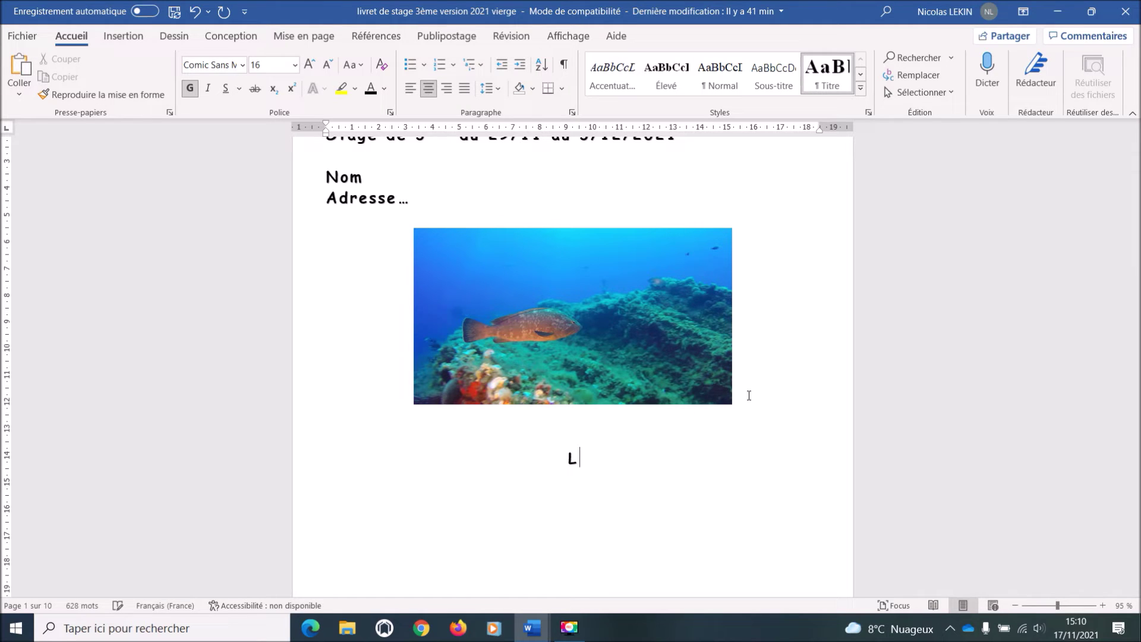
text(ycée Les Mandailles)
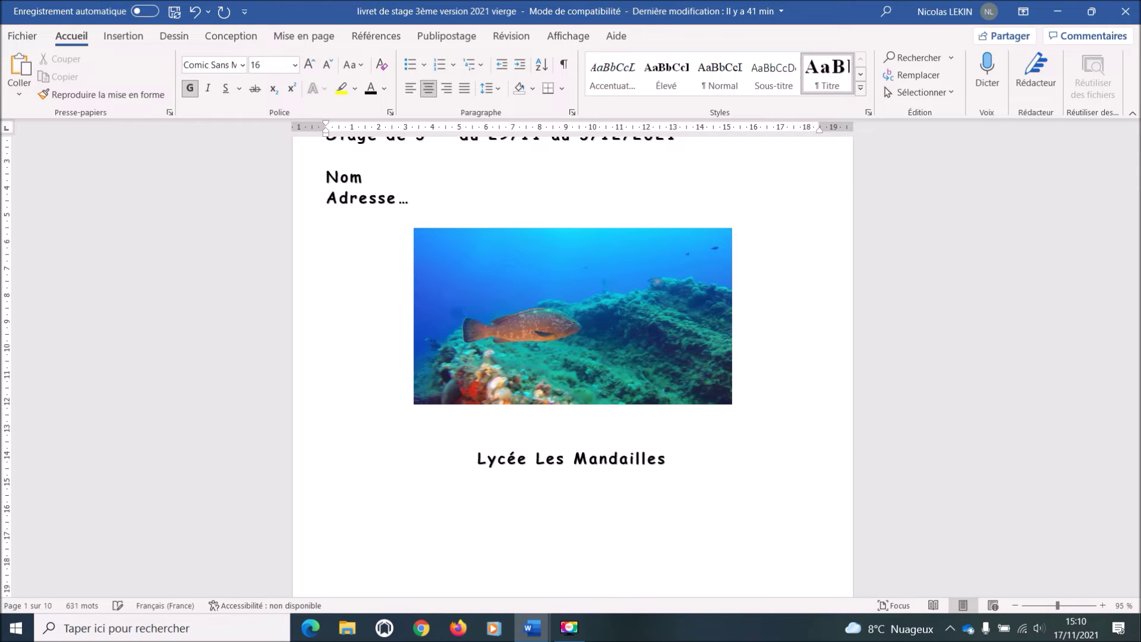
key(Return)
text(18 rue)
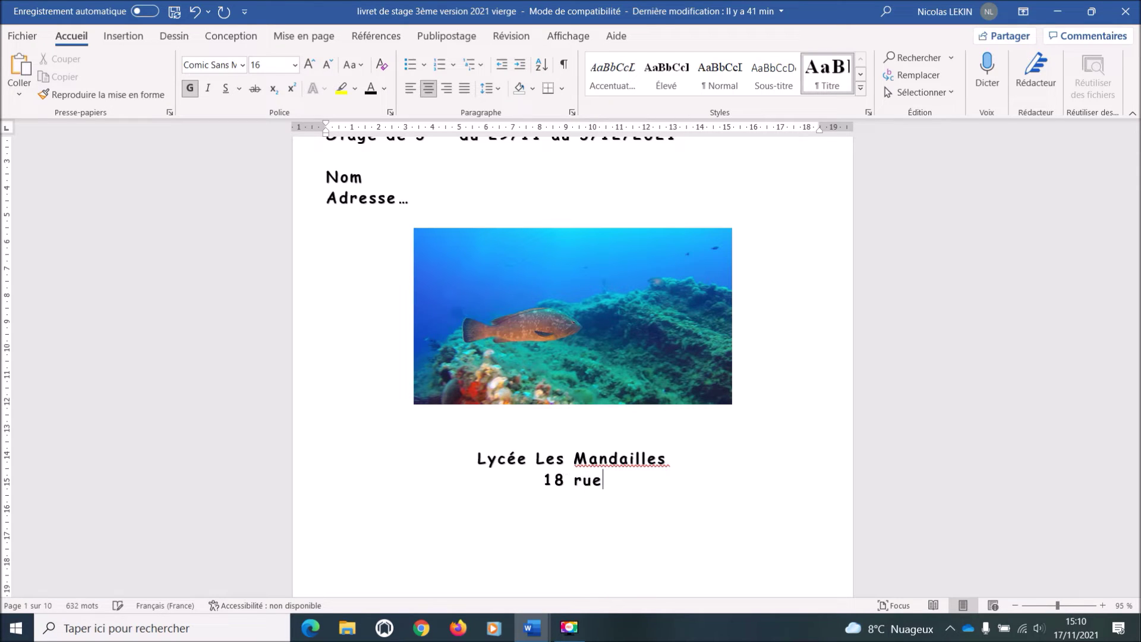
text( du stade)
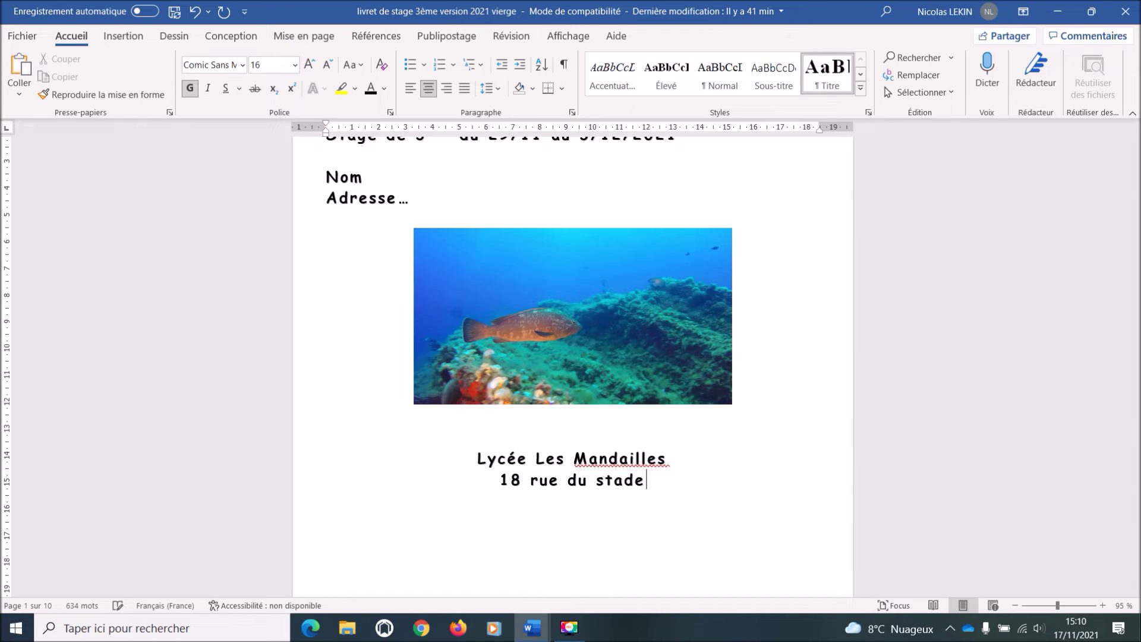
key(Return)
text(26330 CHATE)
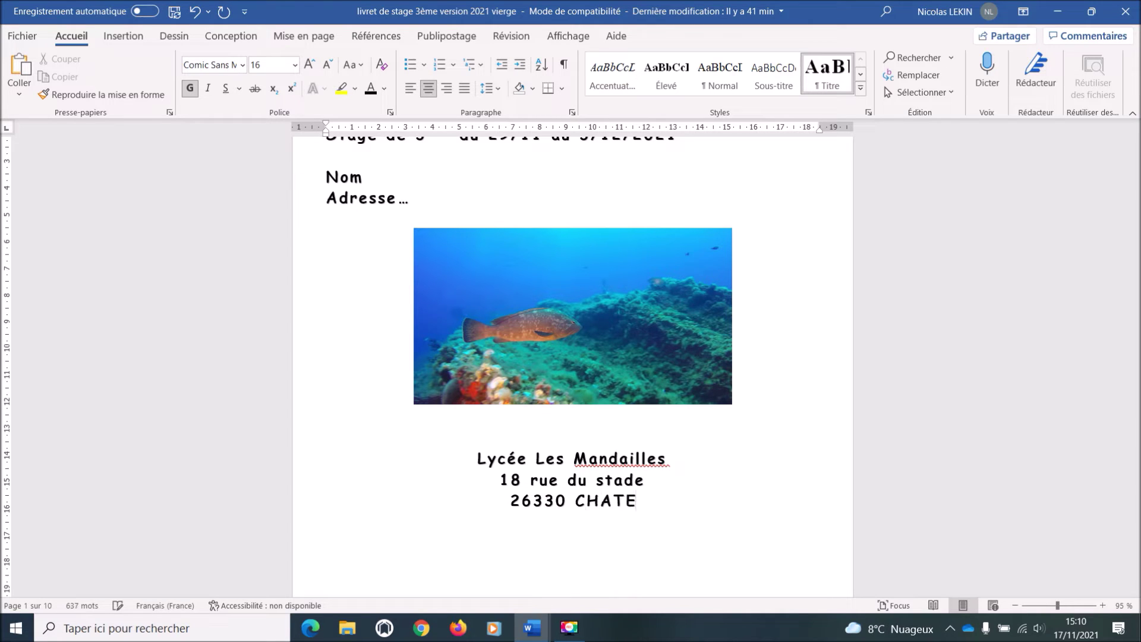
text(AUNEUF DE G)
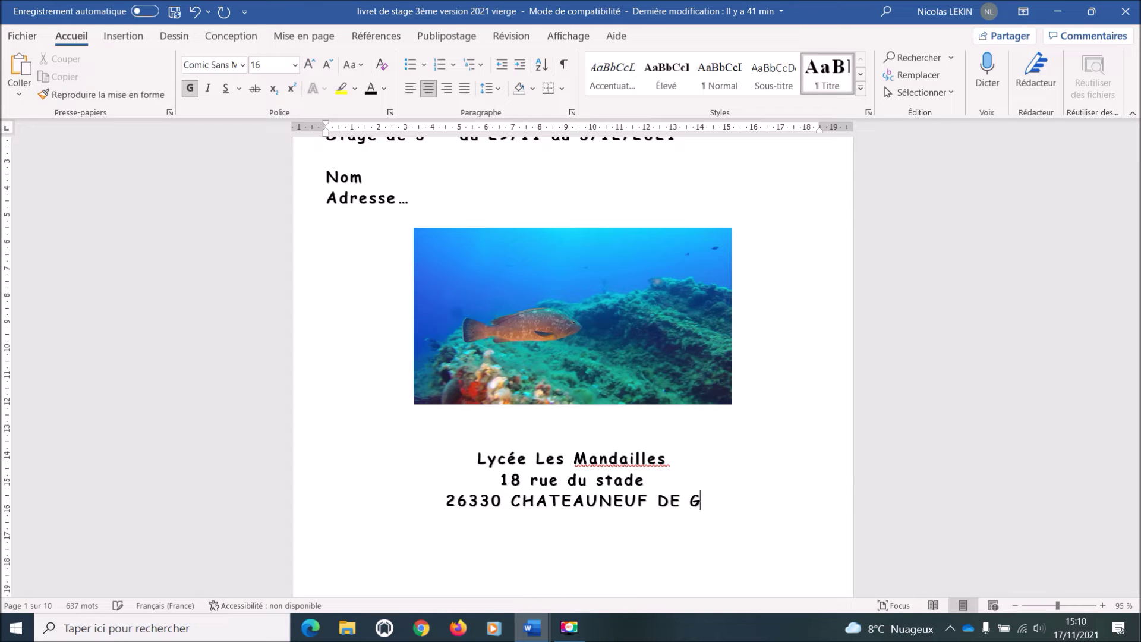
text(ALAURE)
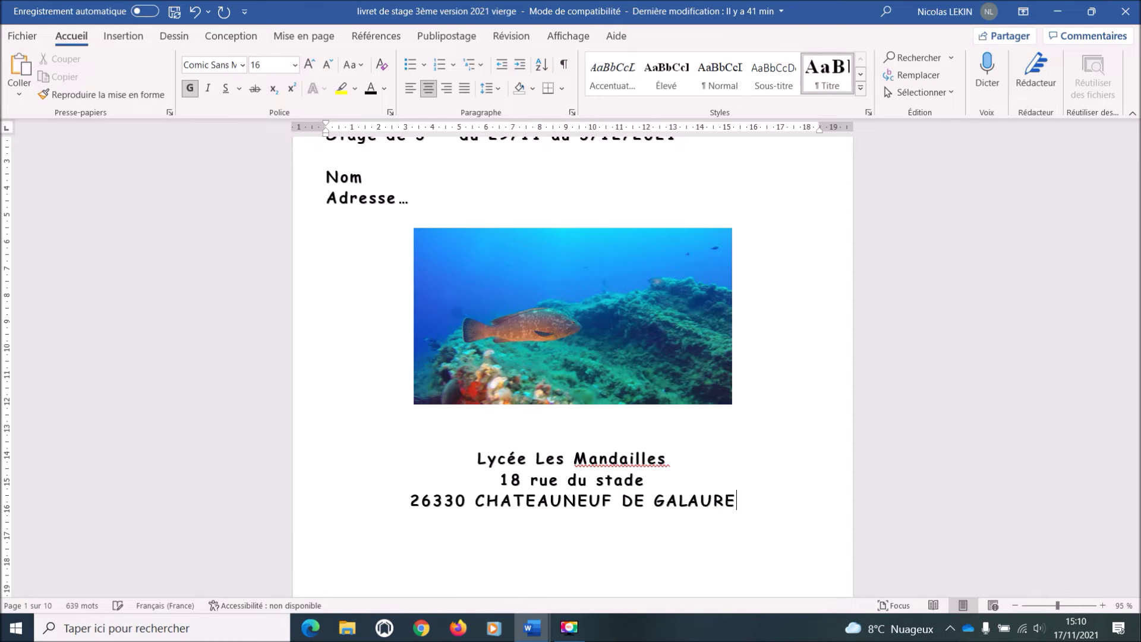
- Centre the "Stage de 3ème" date line and the "Nom" and "Adresse…" lines on the cover page
scroll(781, 349, up, 3)
scroll(766, 377, down, 5)
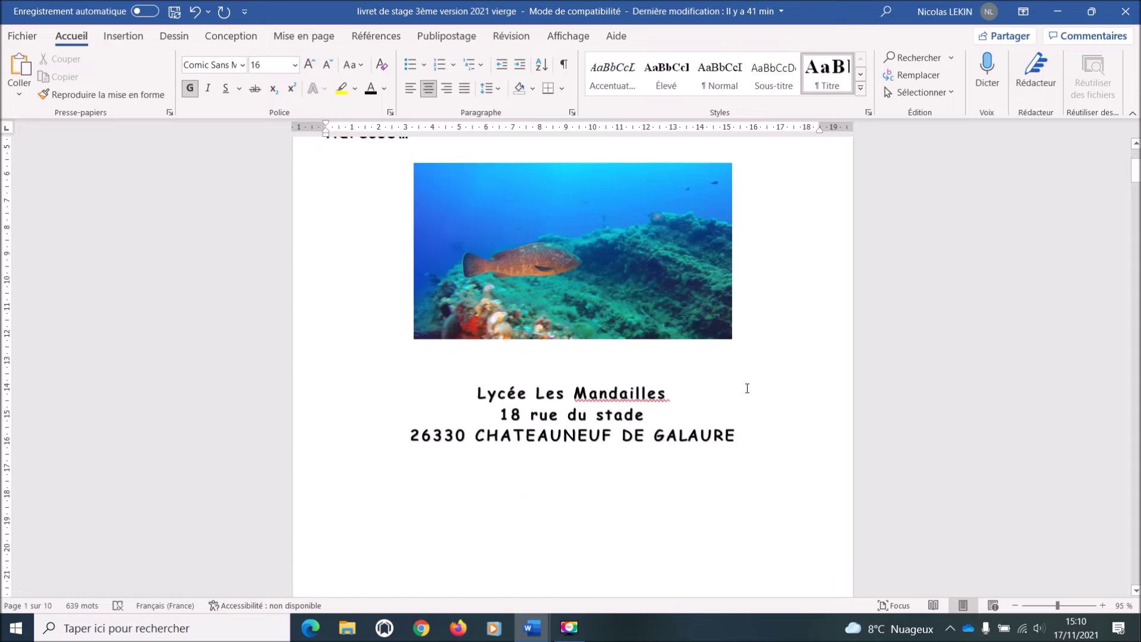
scroll(731, 395, up, 5)
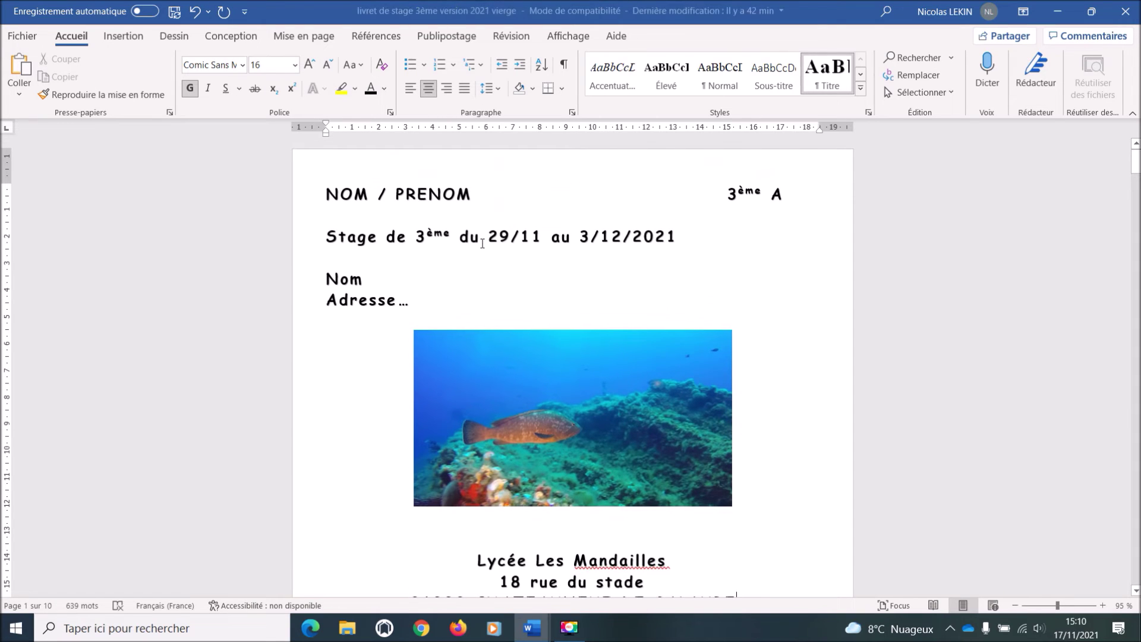
drag(327, 232, 423, 303)
click(429, 88)
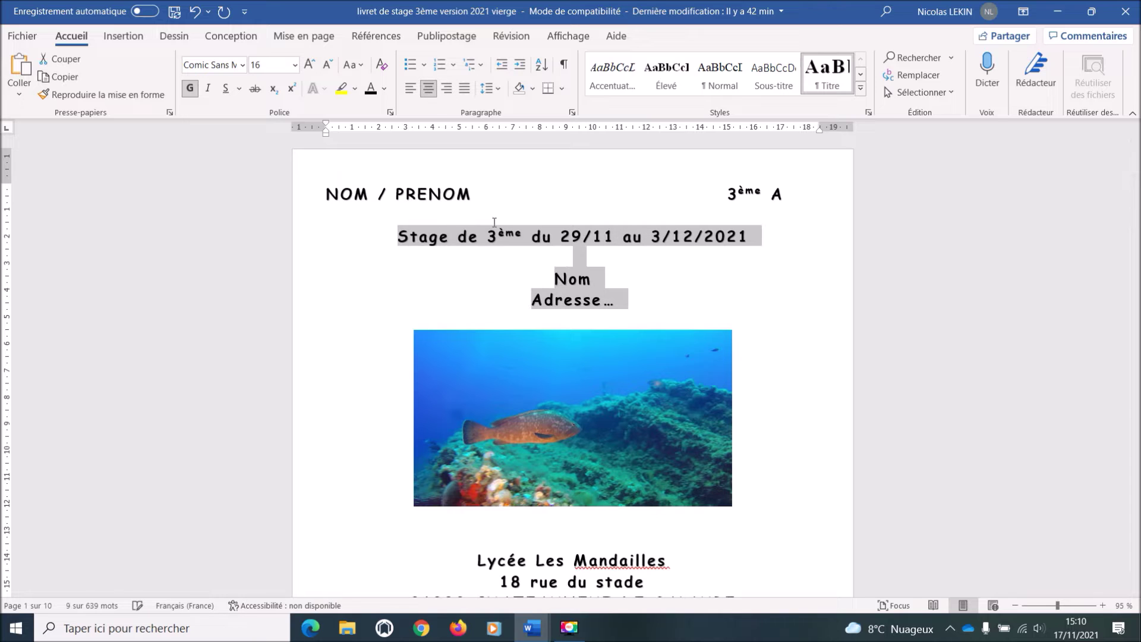
click(527, 275)
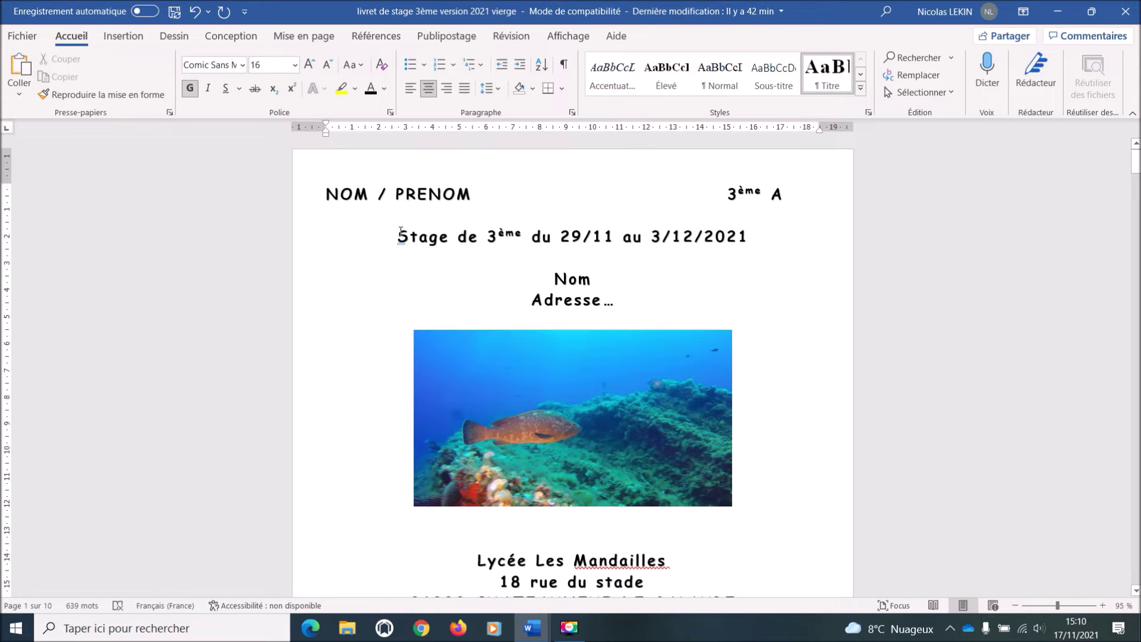
- Insert four blank lines above the "Stage de 3ème" date line
click(400, 236)
key(Return)
key(Return)
key(Return)
key(Return)
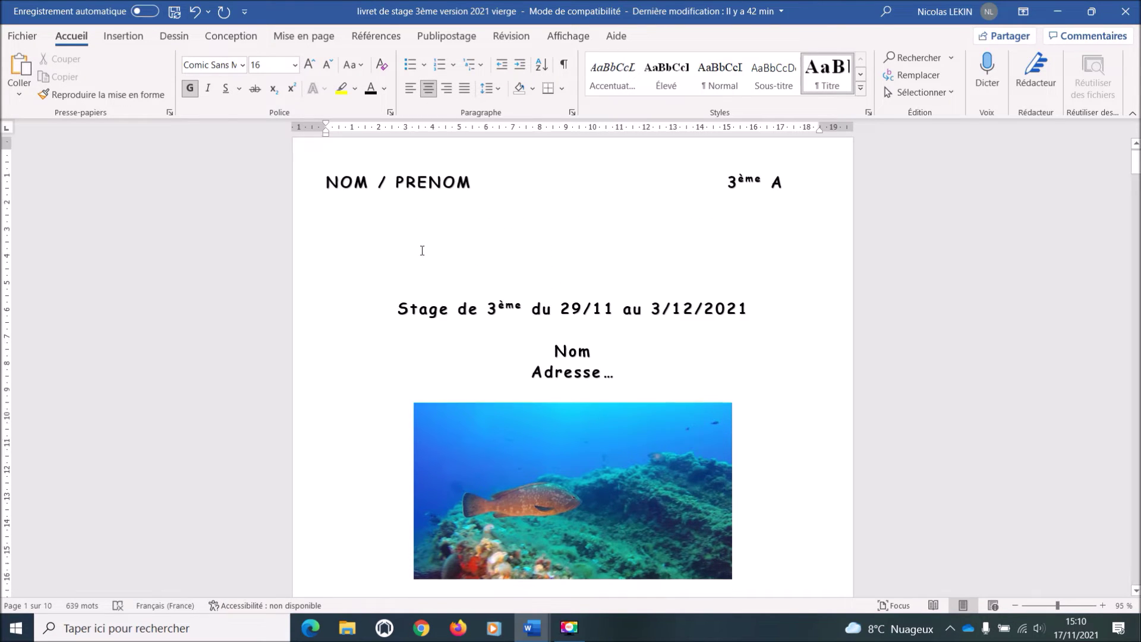
- Enlarge the fish picture proportionally by about one fifth
scroll(420, 250, down, 3)
click(597, 354)
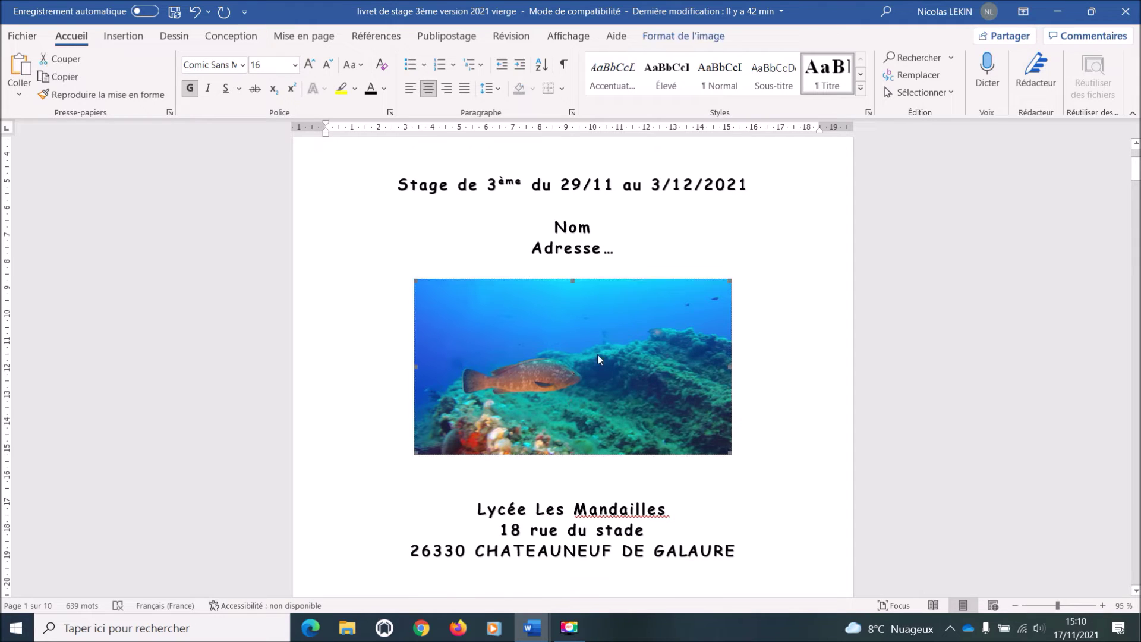
drag(415, 453, 380, 488)
- Move the school address block down the cover page by inserting seven blank lines above "Lycée Les Mandailles"
scroll(612, 427, down, 6)
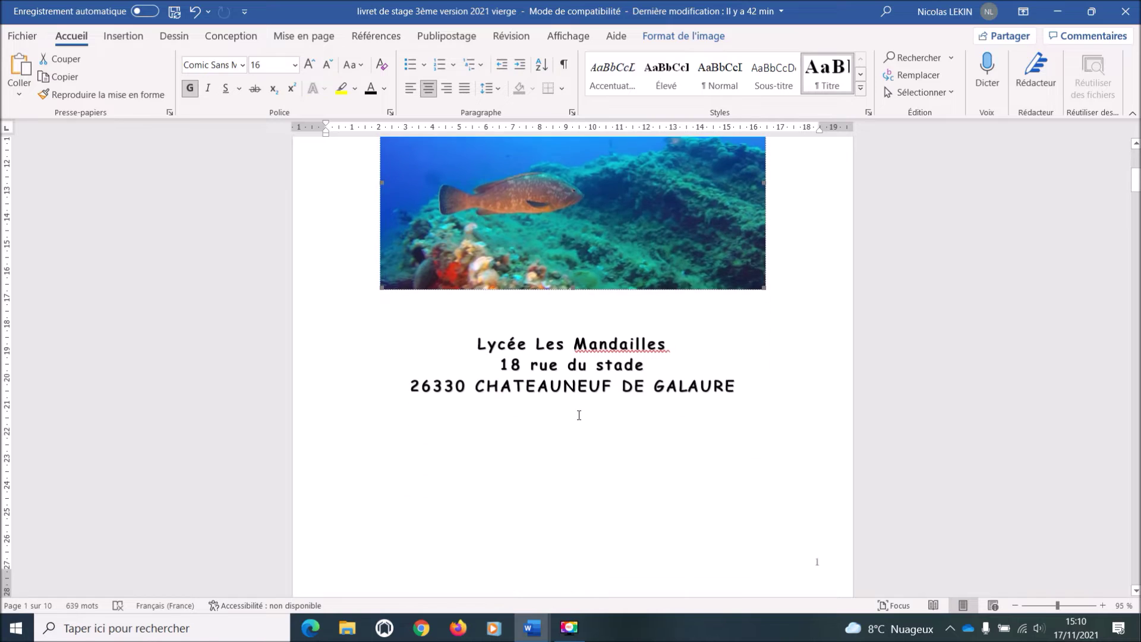
click(479, 274)
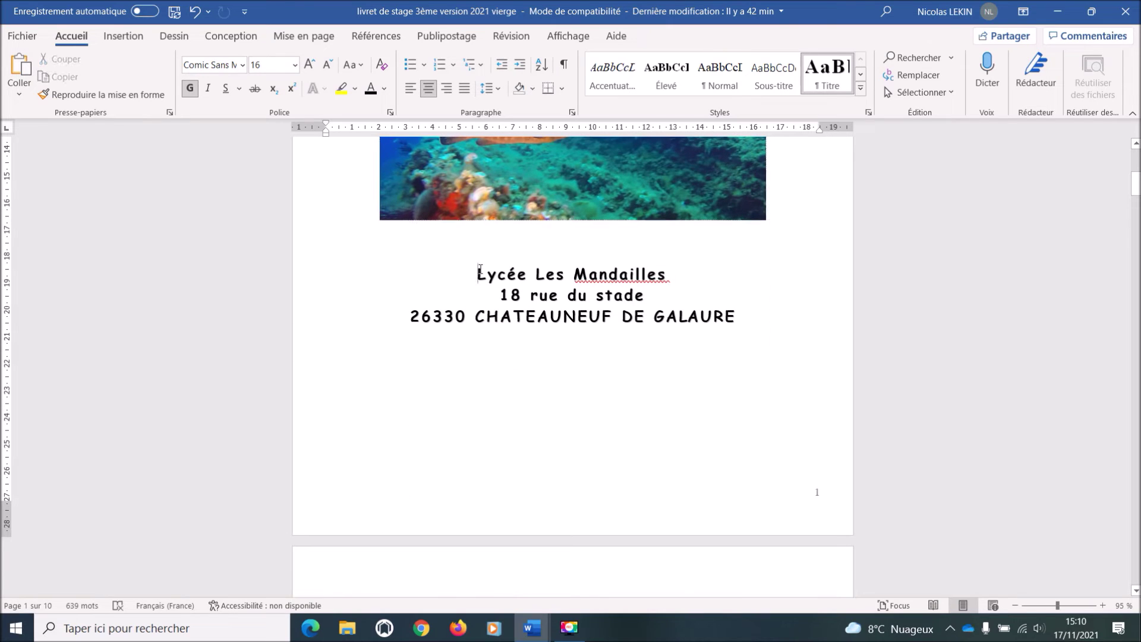
key(Return)
key(Return)
key(Return)
key(Return)
key(Return)
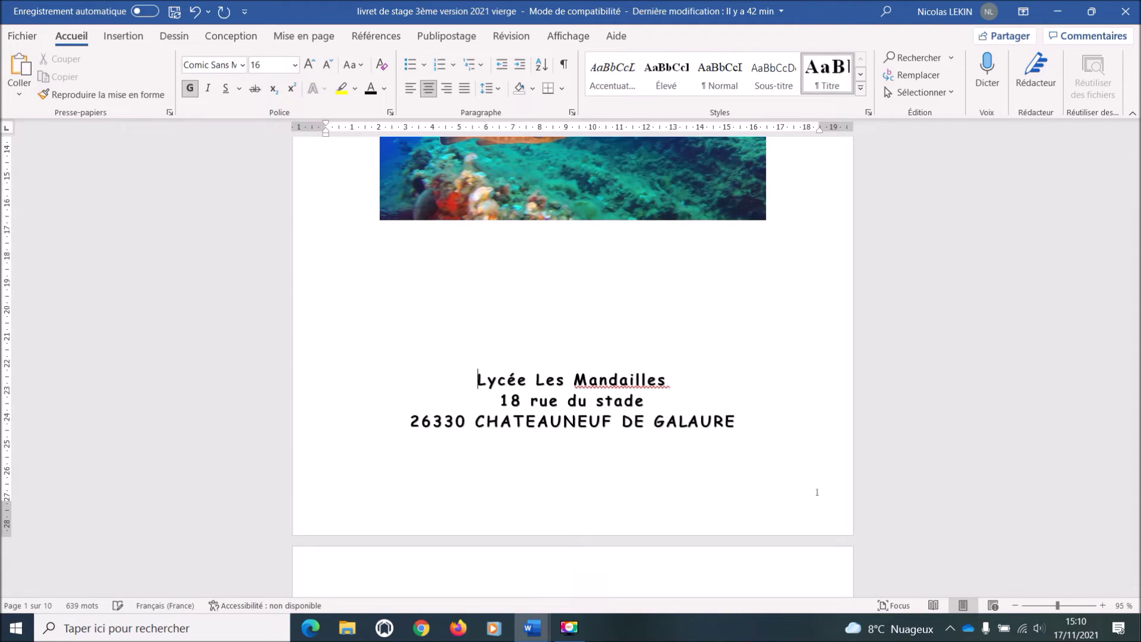
key(Return)
key(Return)
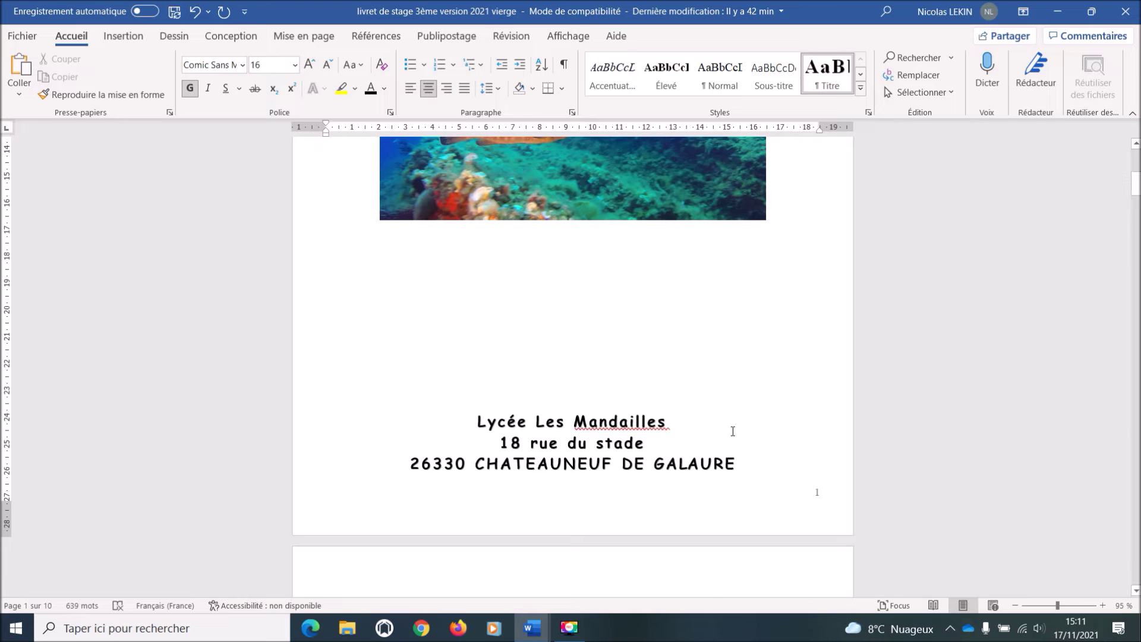
- Reduce the font size of the three school address lines to 10 pt
drag(737, 464, 461, 420)
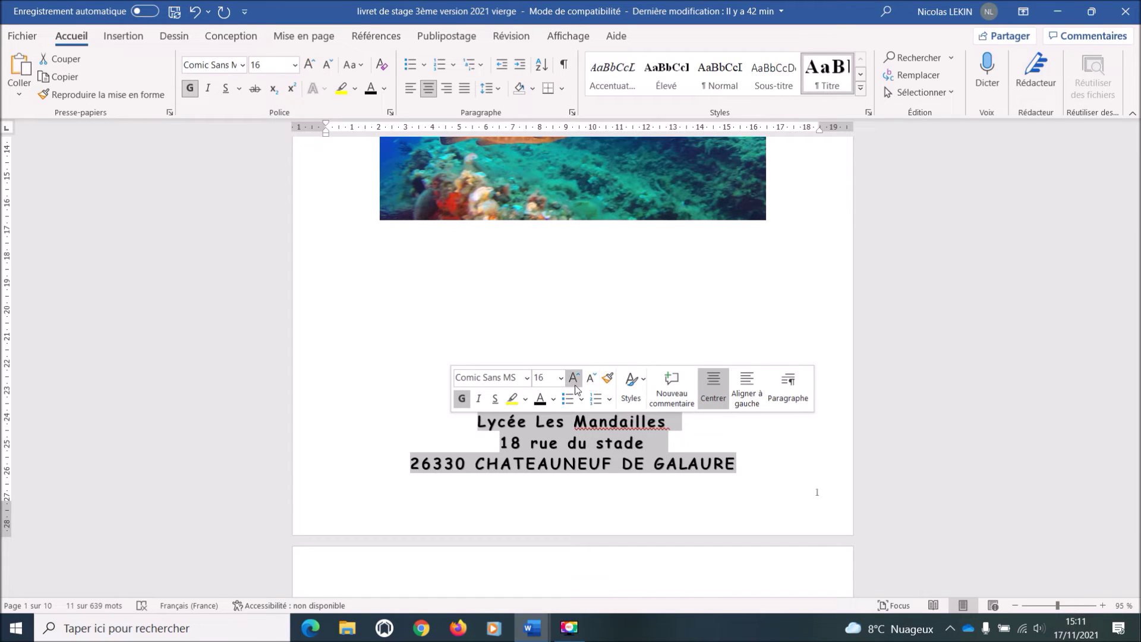
click(592, 379)
click(593, 379)
click(592, 379)
click(592, 379)
click(762, 442)
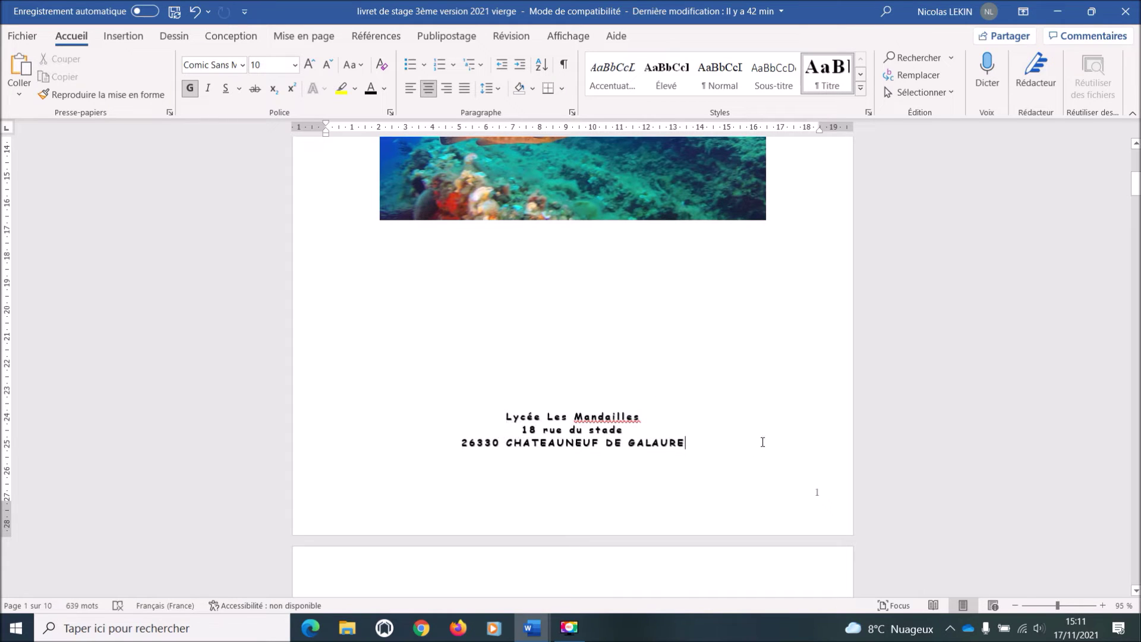
- Insert three blank lines between the "Adresse…" line and the fish picture
scroll(680, 303, up, 5)
click(587, 371)
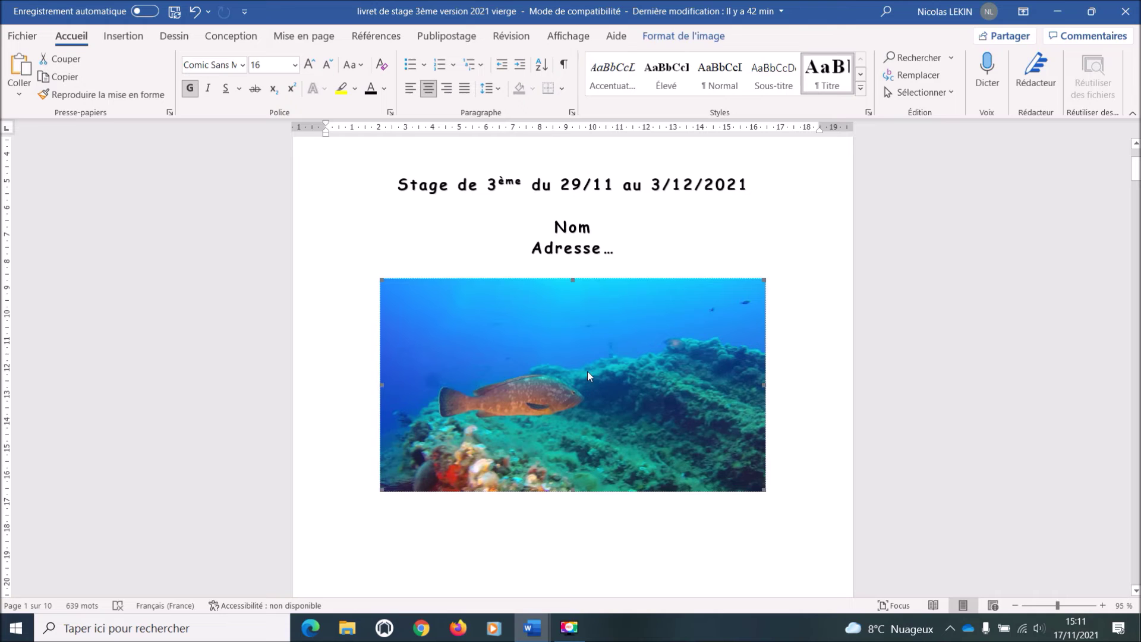
click(637, 255)
key(Return)
key(Return)
key(Return)
key(Return)
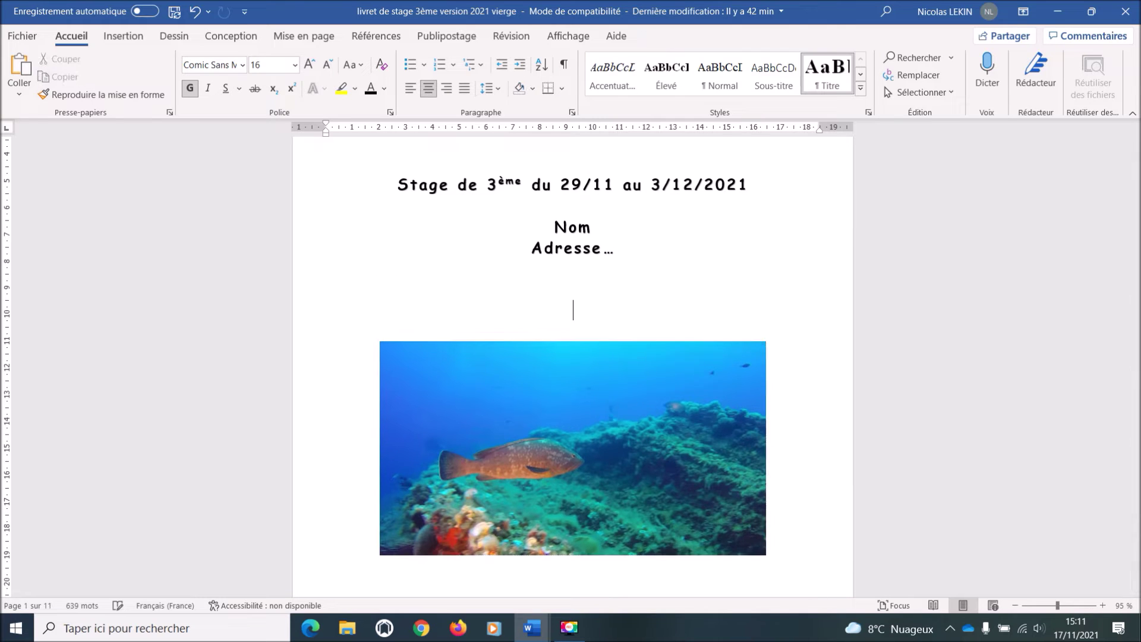
- Delete the surplus blank lines between the fish picture and the school address so the address block fits back on the cover page
scroll(570, 341, down, 8)
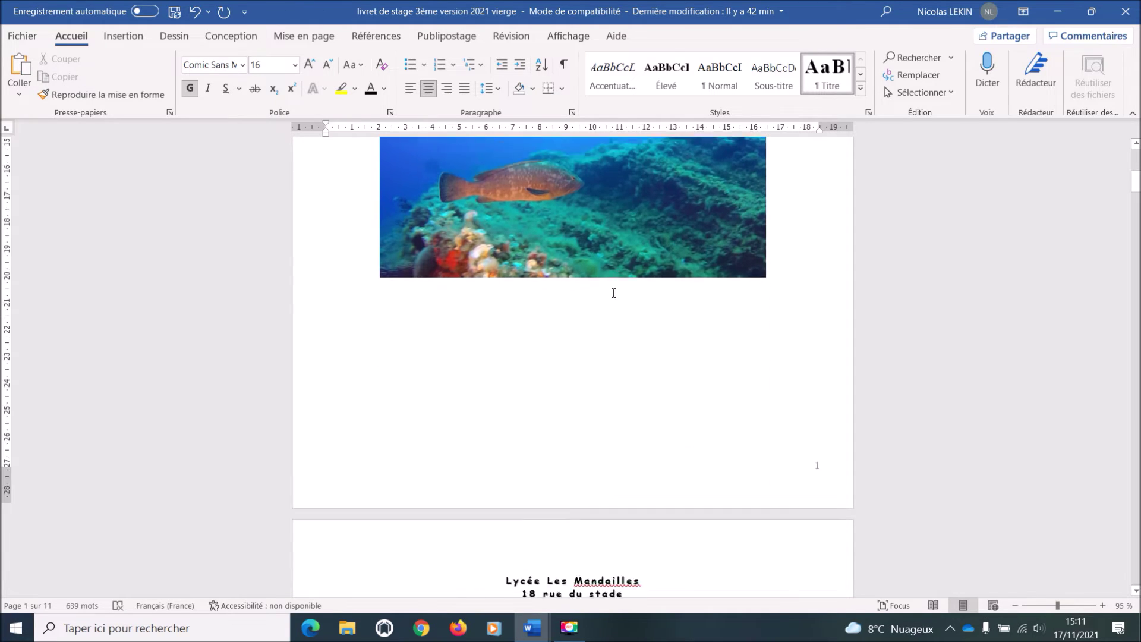
scroll(597, 322, up, 1)
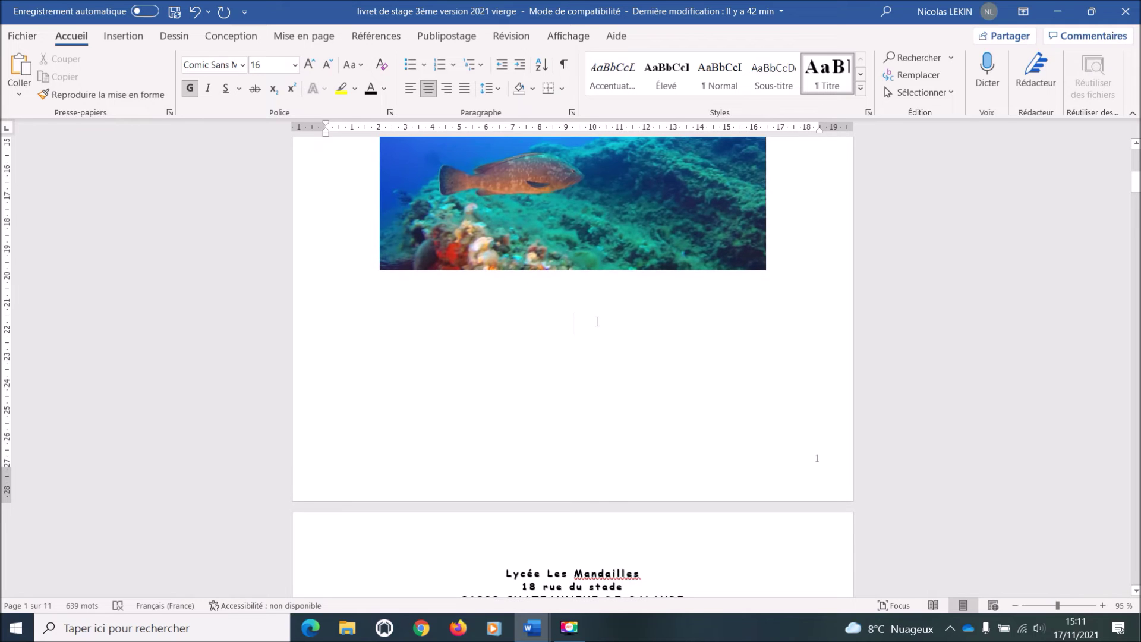
key(Delete)
key(Delete)
key(Delete)
key(Delete)
key(Delete)
key(Delete)
key(Delete)
key(Delete)
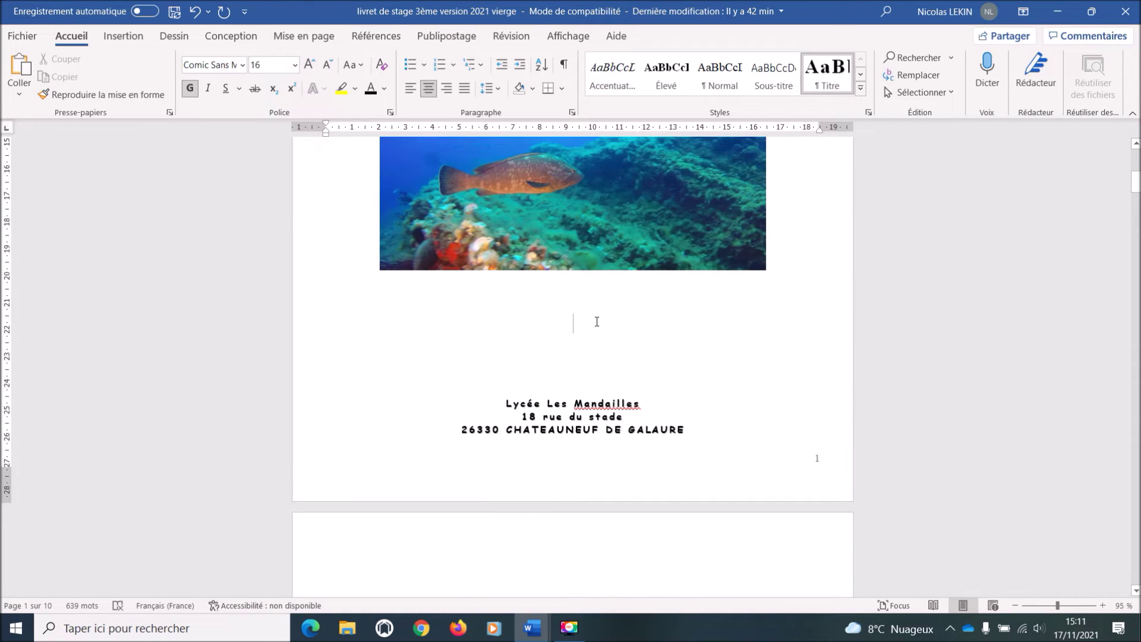
- Enlarge the font of the "Nom" and "Adresse…" lines on the cover page to roughly one and a half times its size
scroll(596, 322, up, 9)
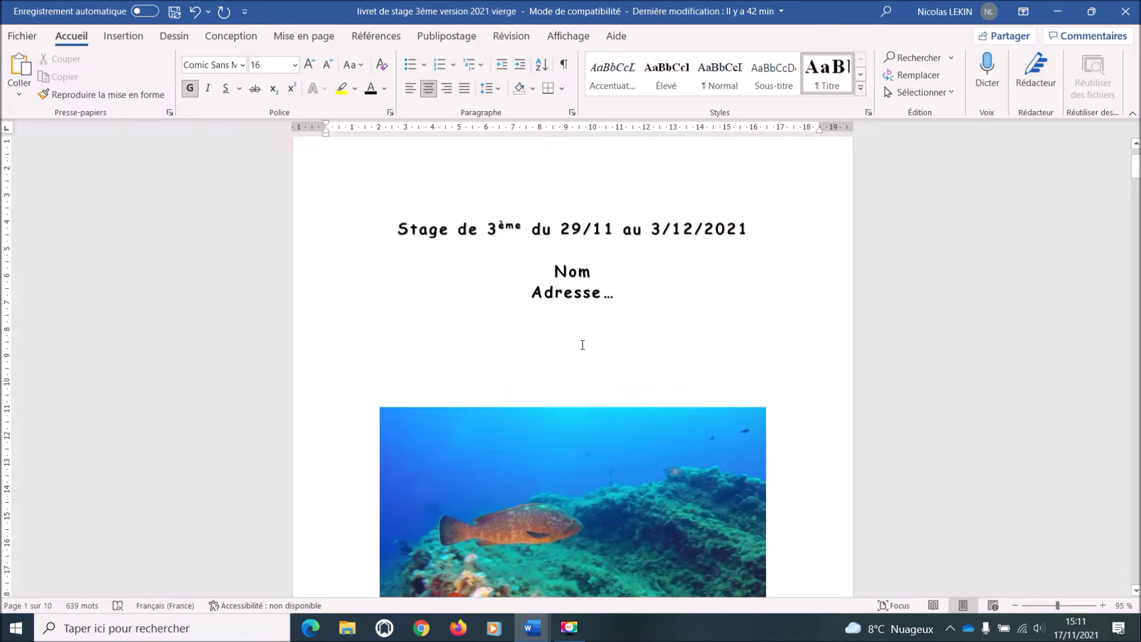
scroll(544, 318, up, 1)
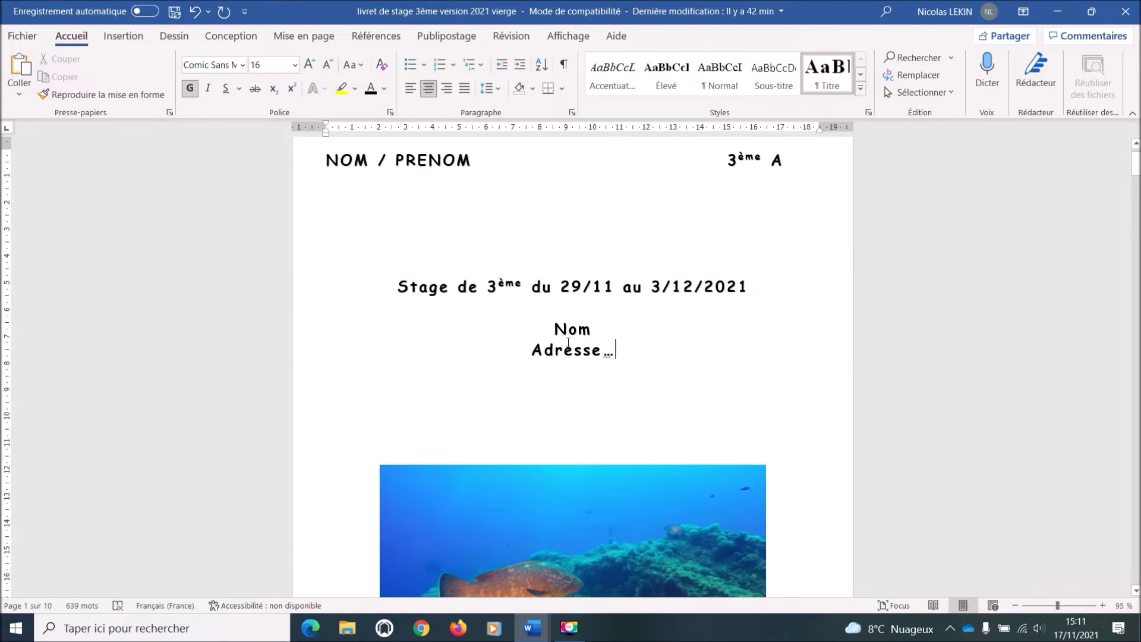
shift+click(537, 326)
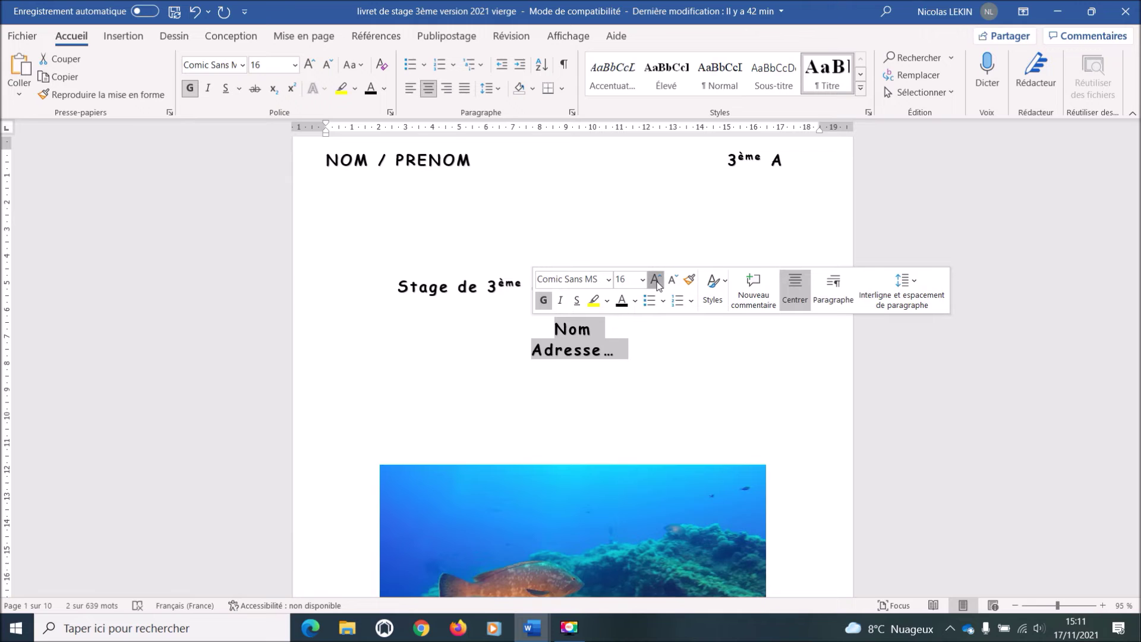
click(656, 281)
click(654, 410)
- Delete one blank line above "Lycée Les Mandailles" so all three school address lines fit on the cover page
scroll(653, 412, down, 11)
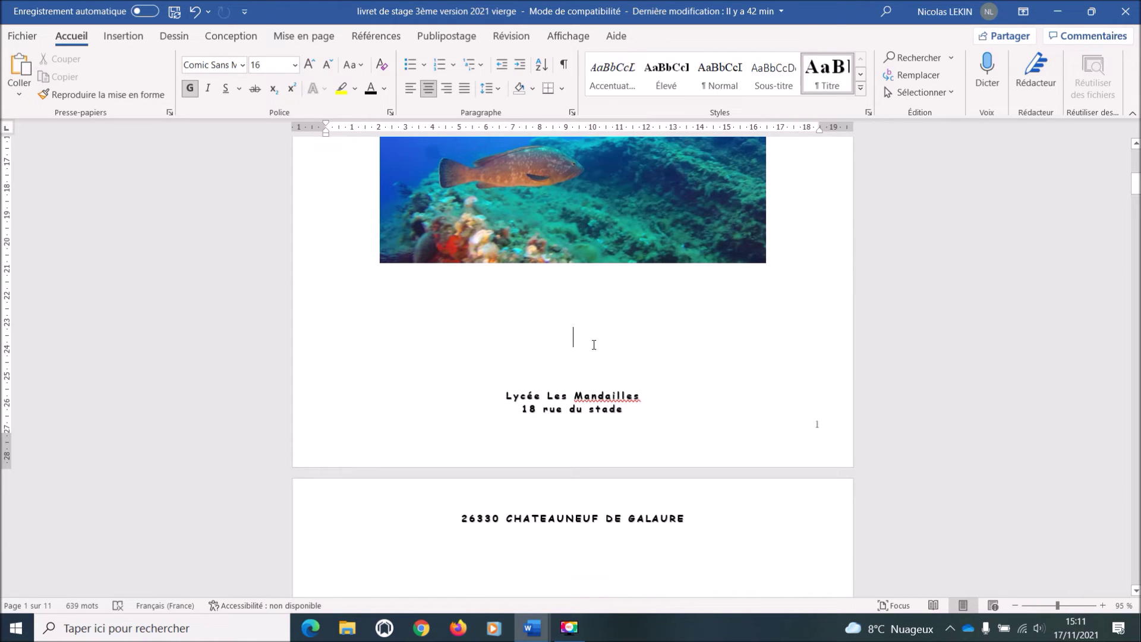
key(Delete)
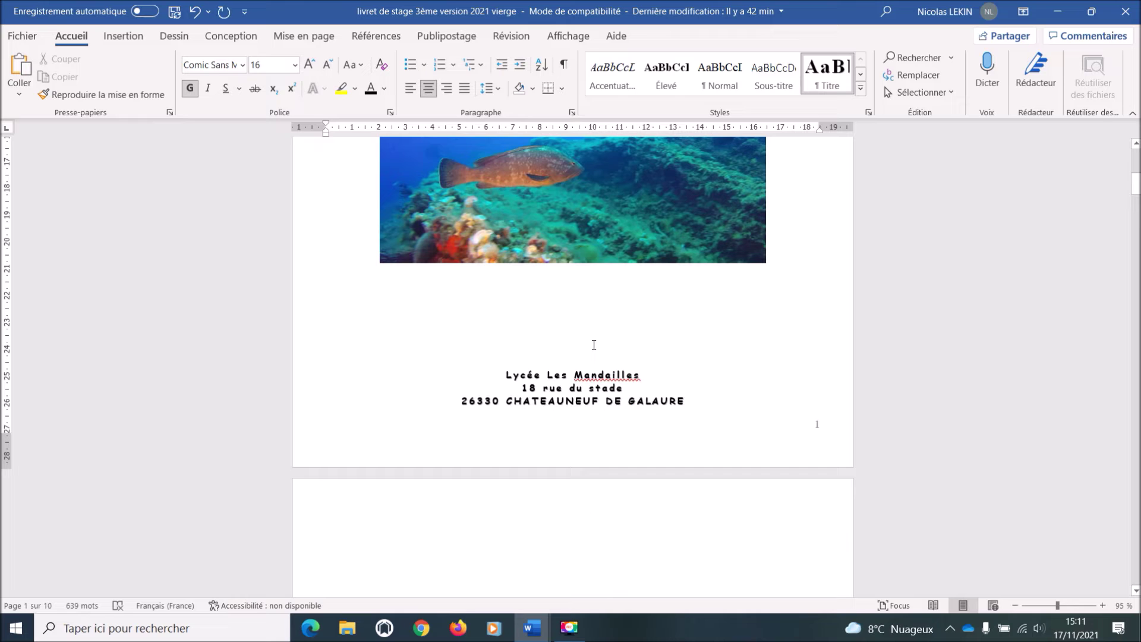
scroll(625, 391, up, 9)
scroll(625, 392, up, 3)
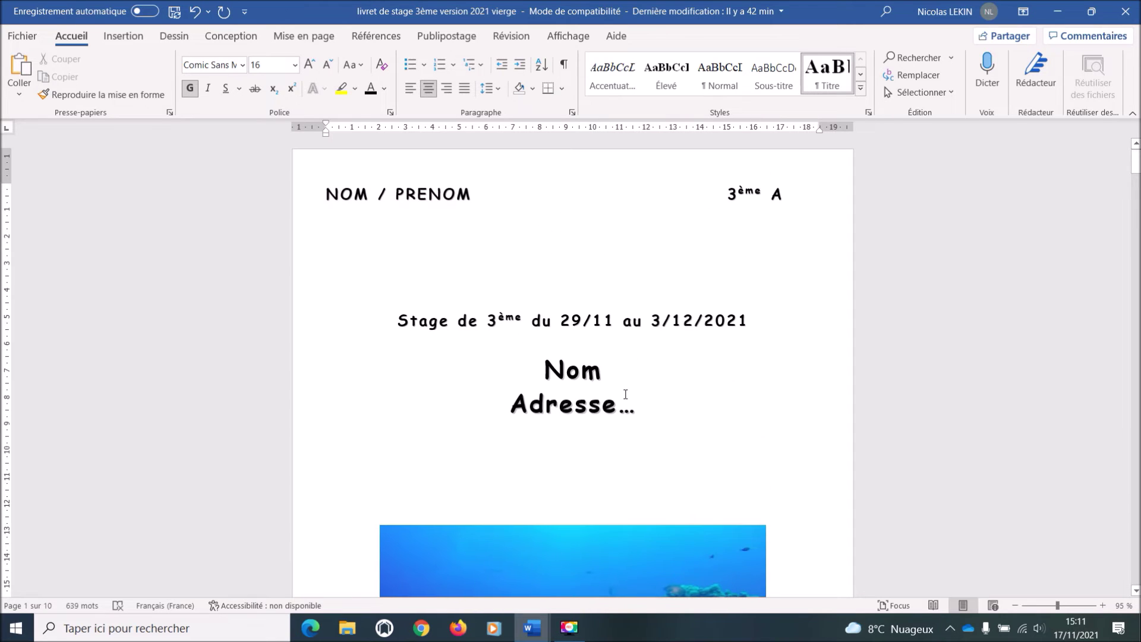
- Insert a table of contents in the "Table automatique 1" format on the blank second page
scroll(625, 394, down, 18)
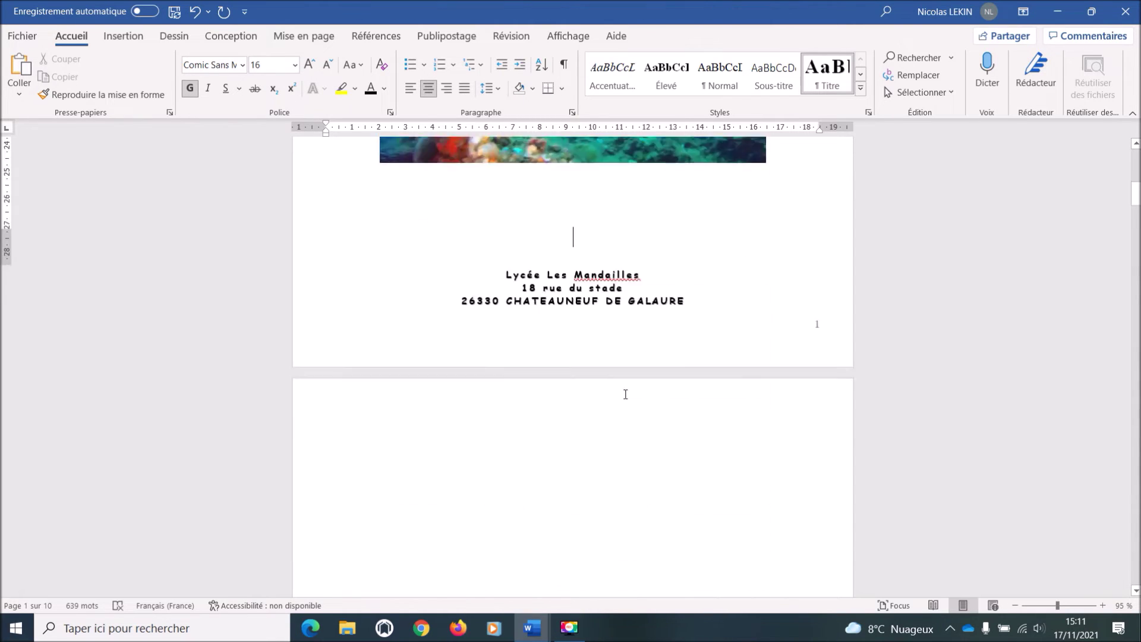
scroll(625, 396, up, 3)
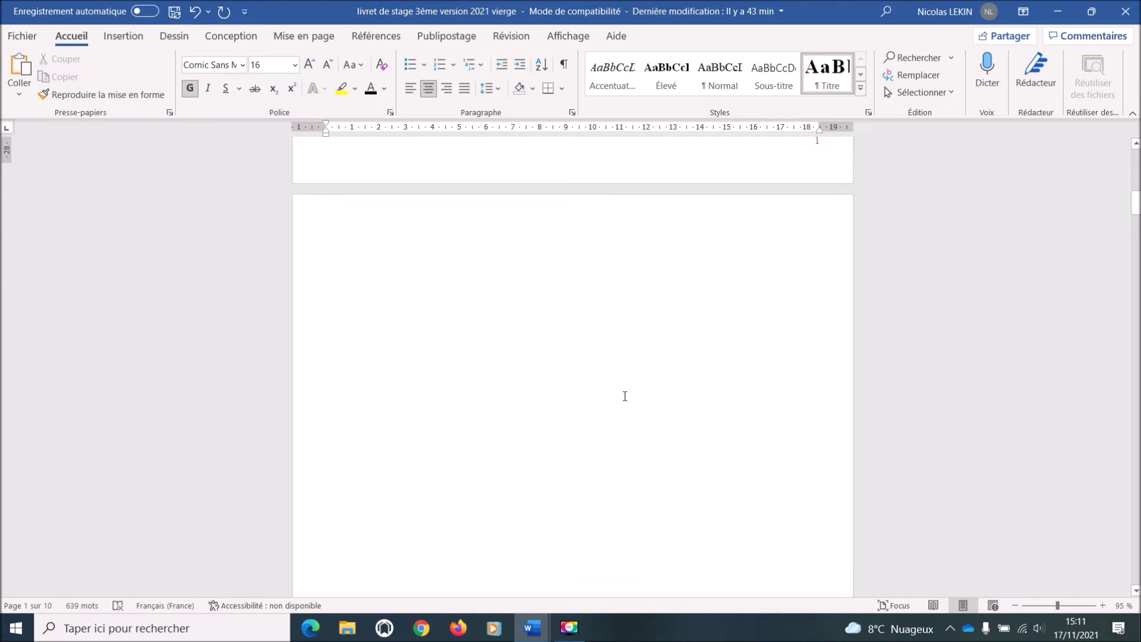
click(528, 342)
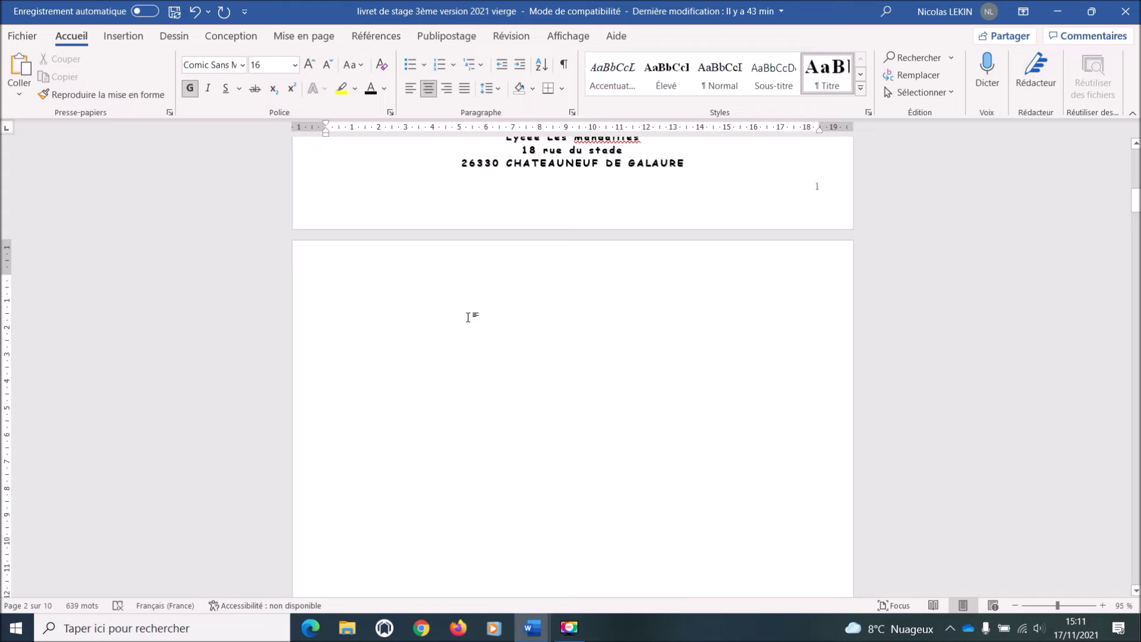
click(369, 41)
click(35, 85)
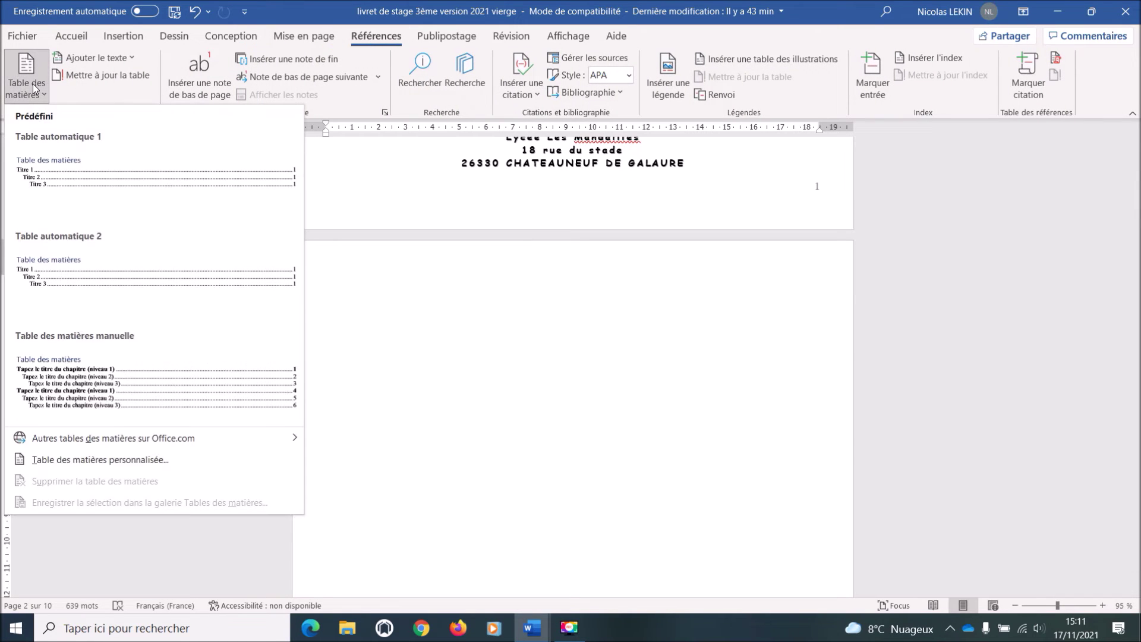
click(63, 163)
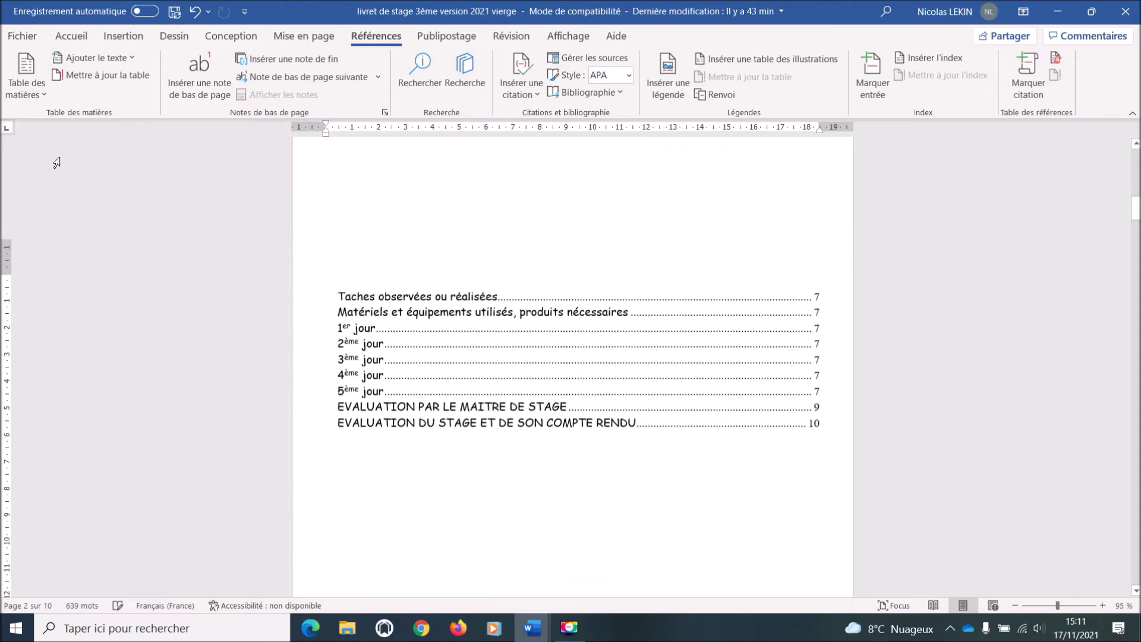
- Compare the table of contents entries with the page titles and section headings on the following pages
scroll(764, 377, up, 10)
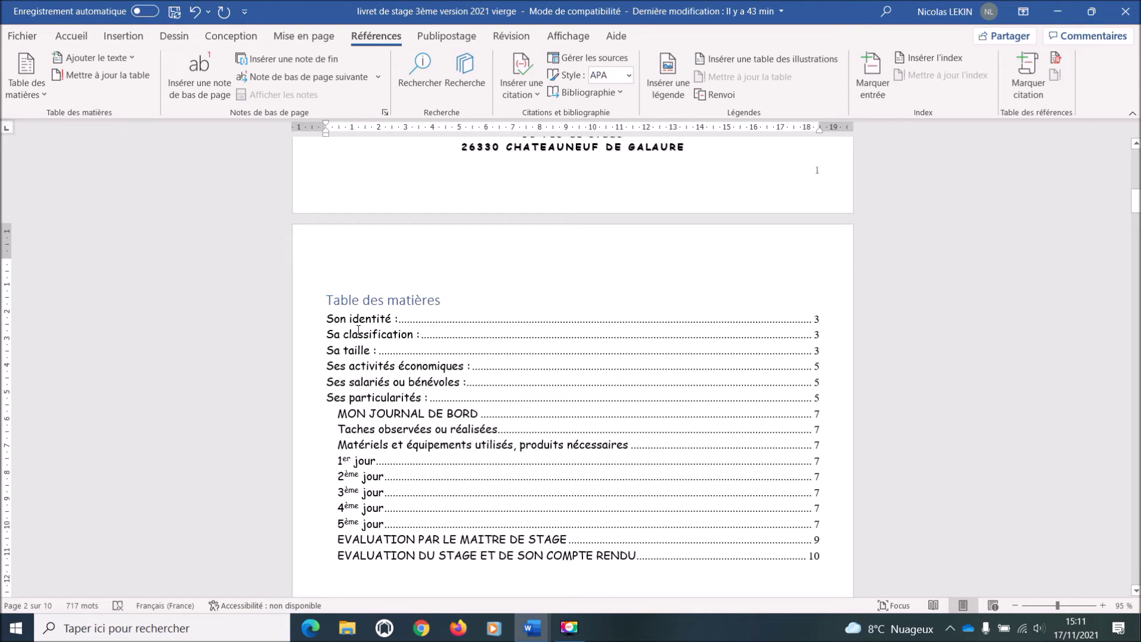
scroll(359, 342, down, 10)
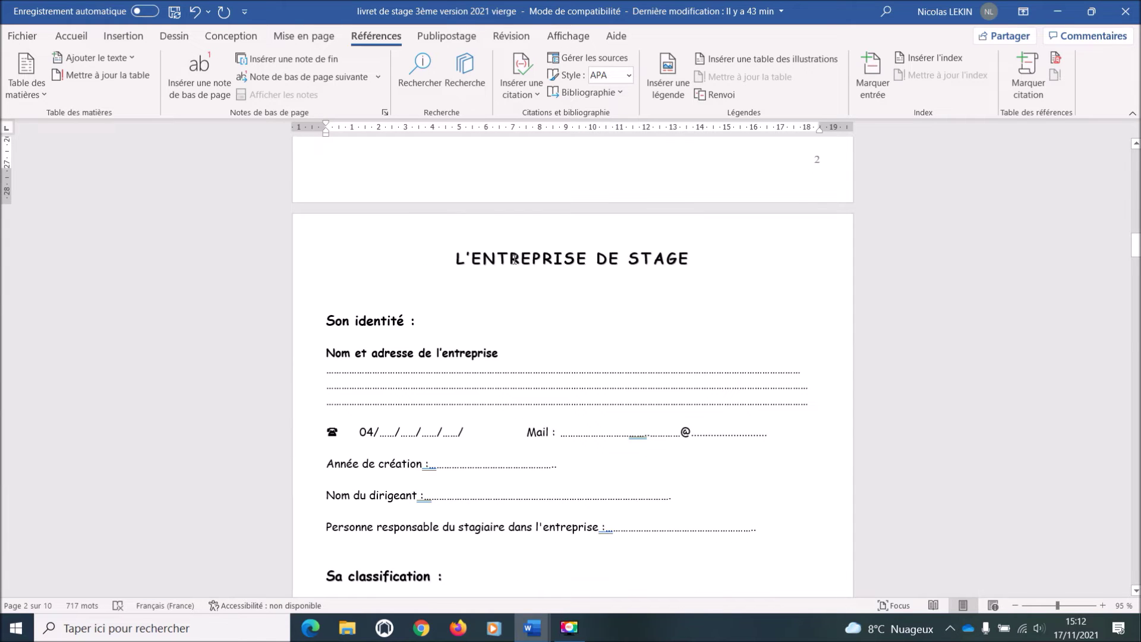
scroll(594, 262, down, 15)
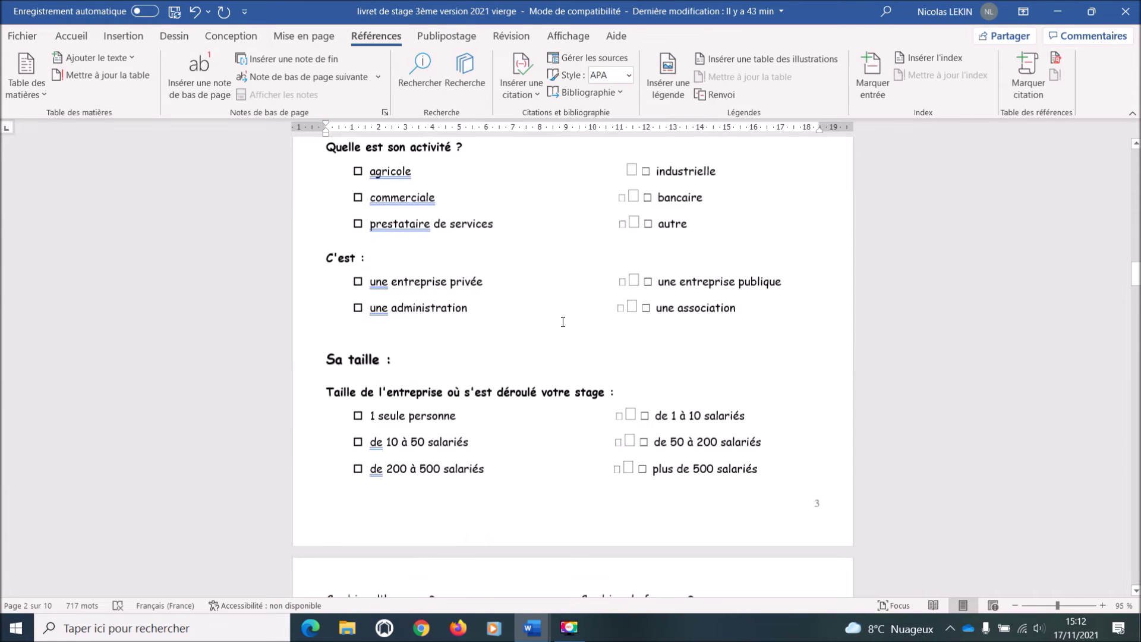
scroll(561, 324, down, 12)
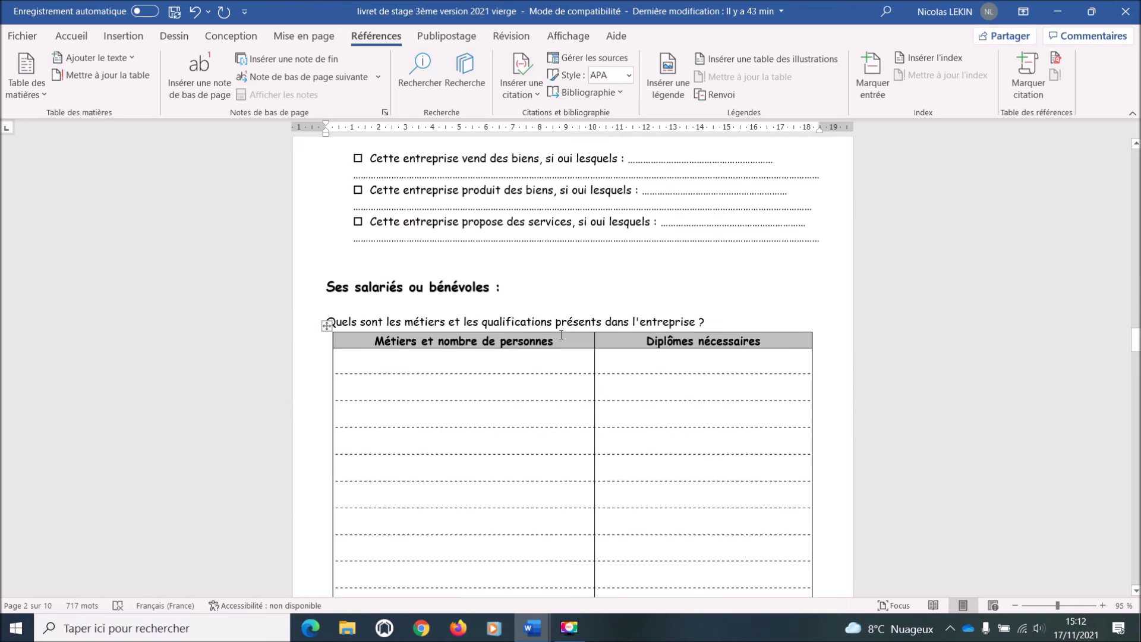
scroll(561, 334, down, 10)
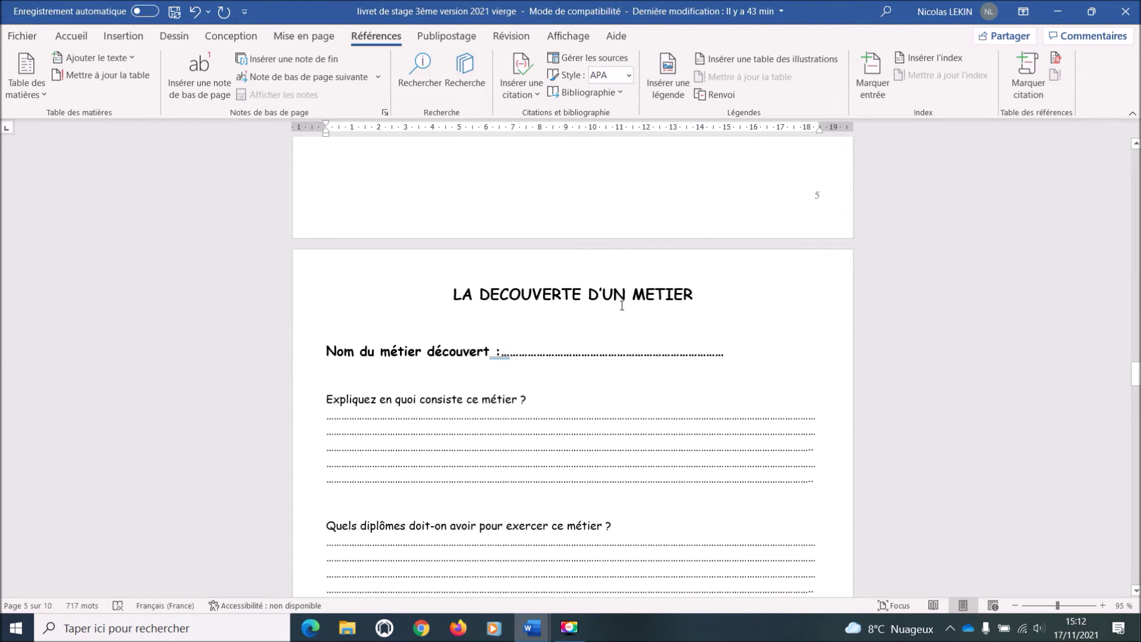
scroll(621, 305, down, 3)
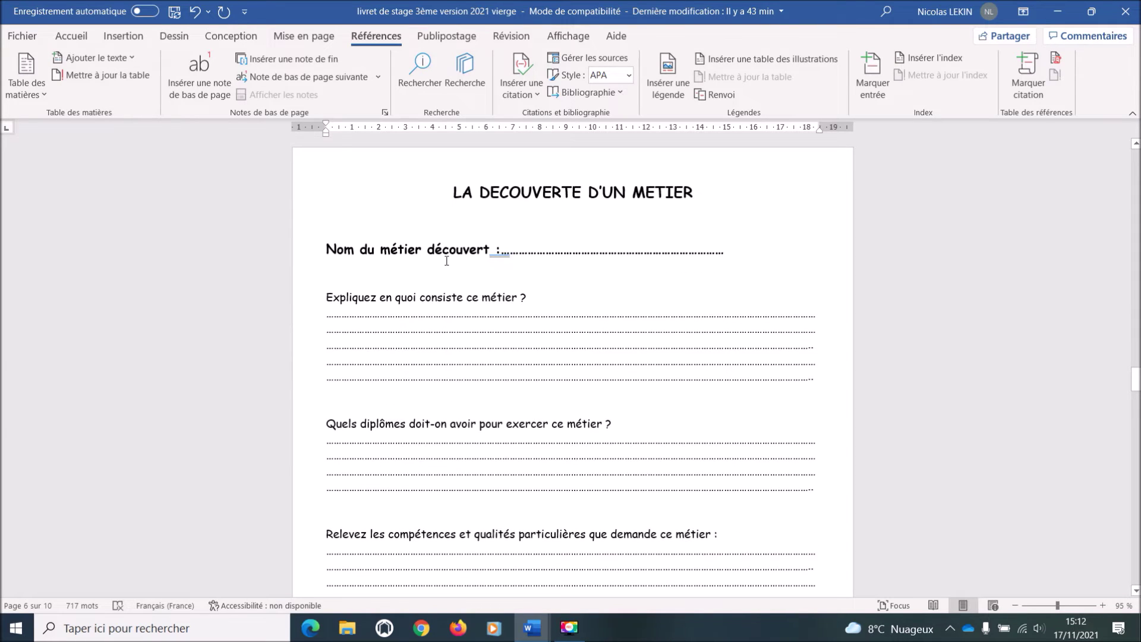
scroll(652, 338, up, 15)
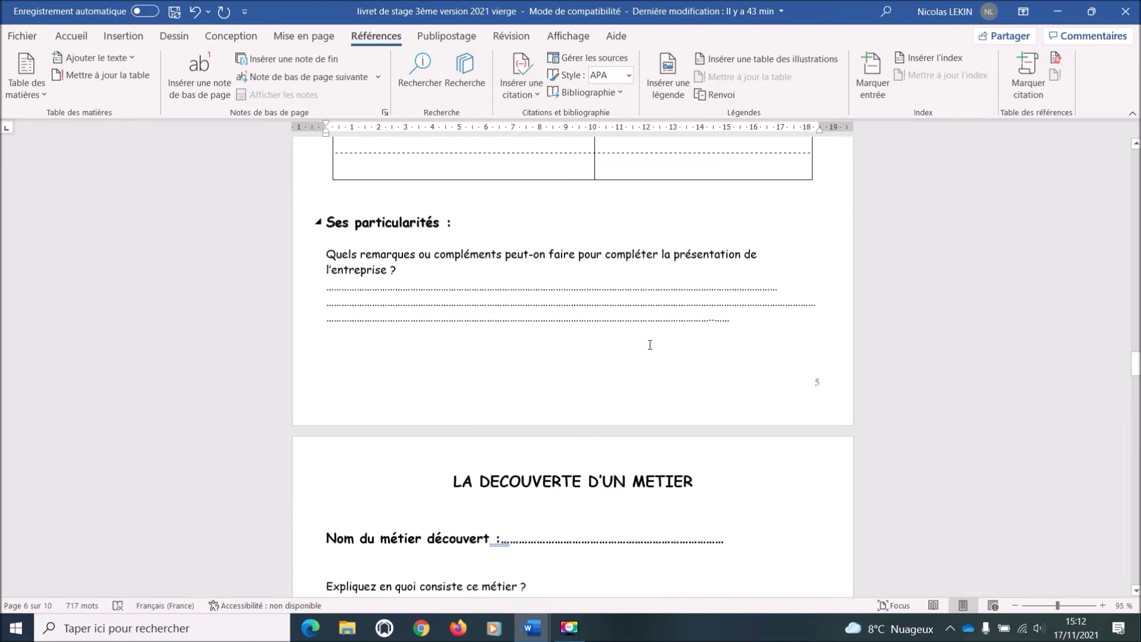
scroll(649, 344, up, 10)
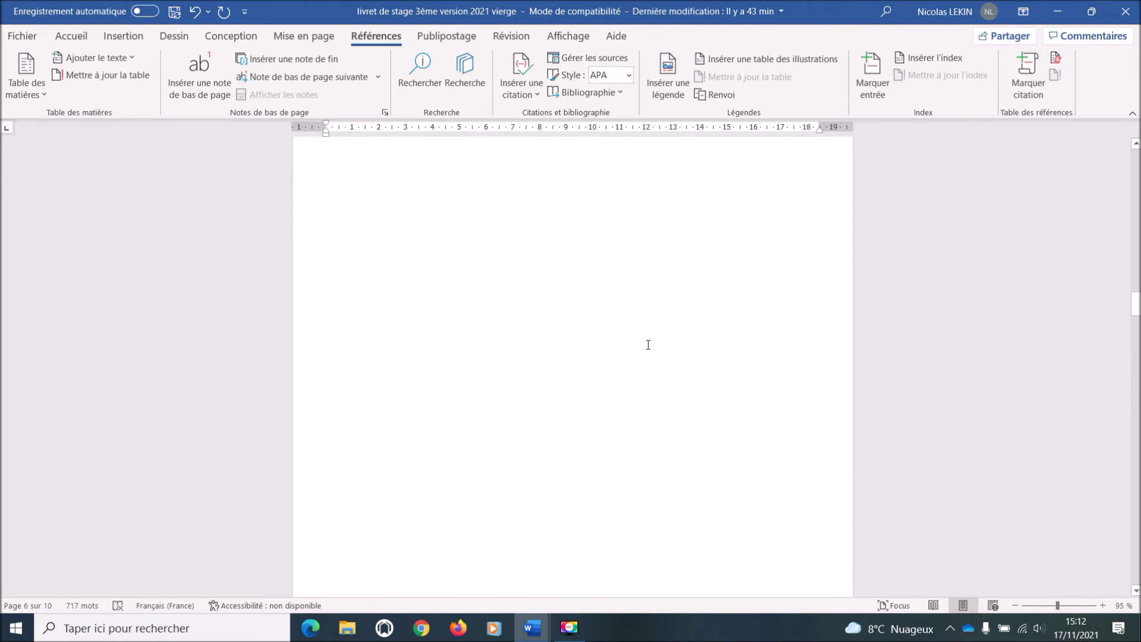
scroll(634, 347, up, 20)
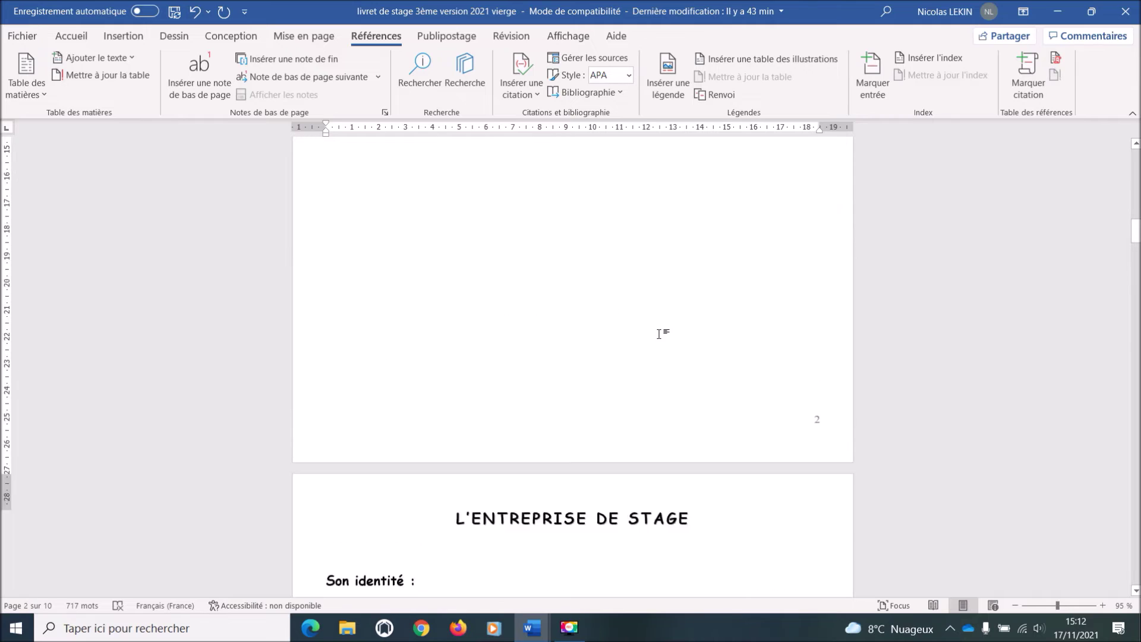
scroll(891, 348, up, 1)
scroll(736, 364, down, 6)
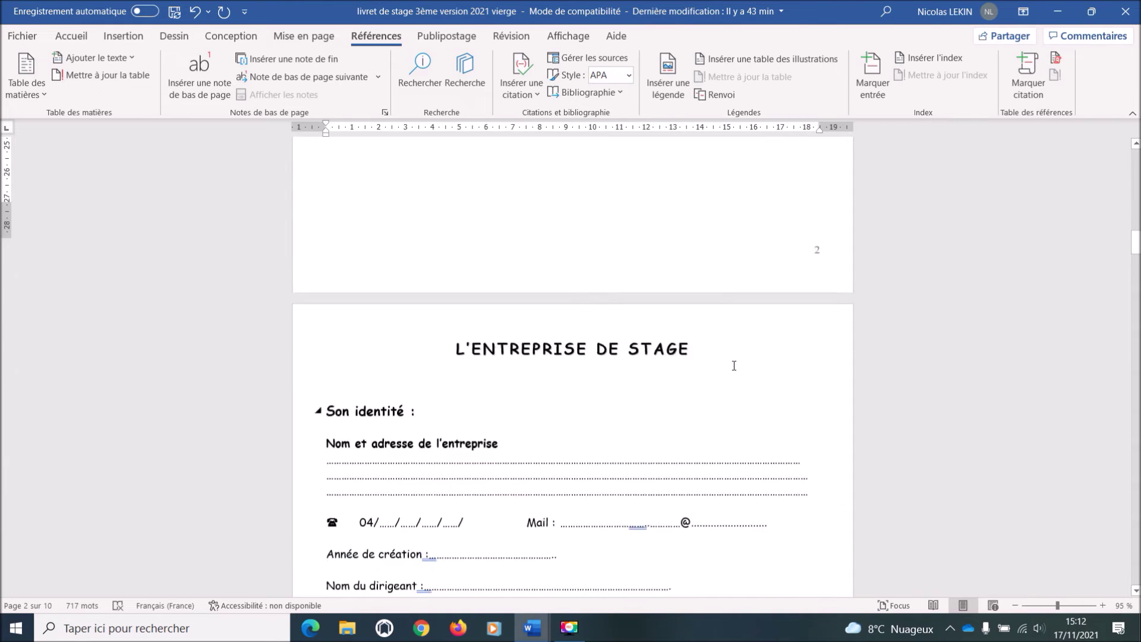
- Apply the Titre 1 style together to all the main page titles, from "L'ENTREPRISE DE STAGE" to "EVALUATION DU STAGE ET DE SON COMPTE RENDU"
drag(693, 292, 491, 291)
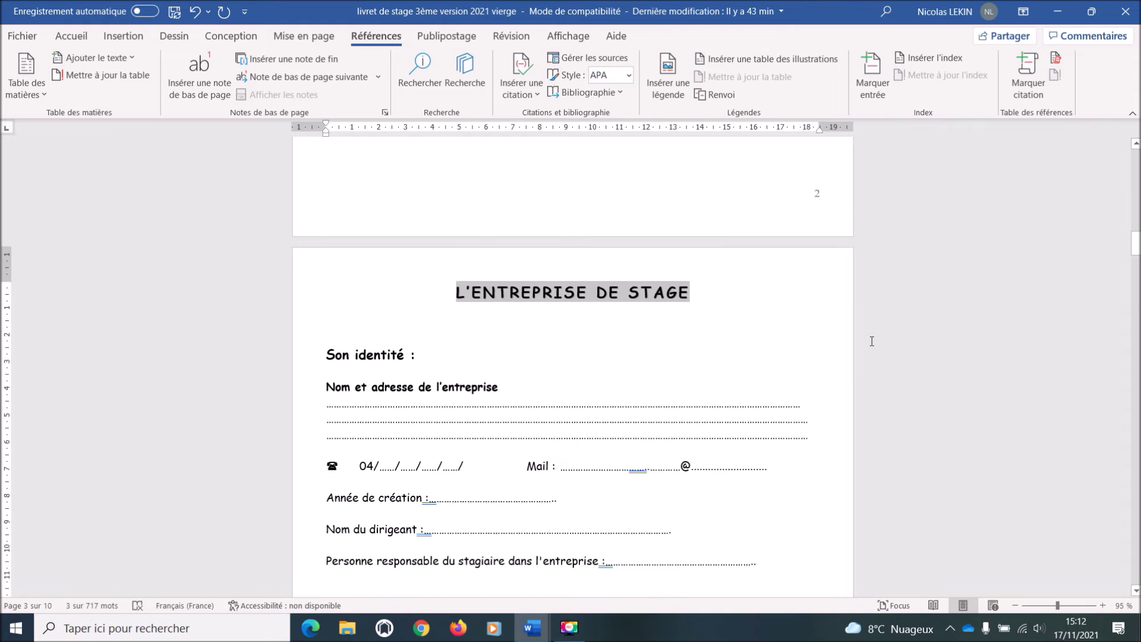
drag(1135, 250, 1129, 377)
drag(655, 315, 452, 314)
drag(1137, 375, 1137, 416)
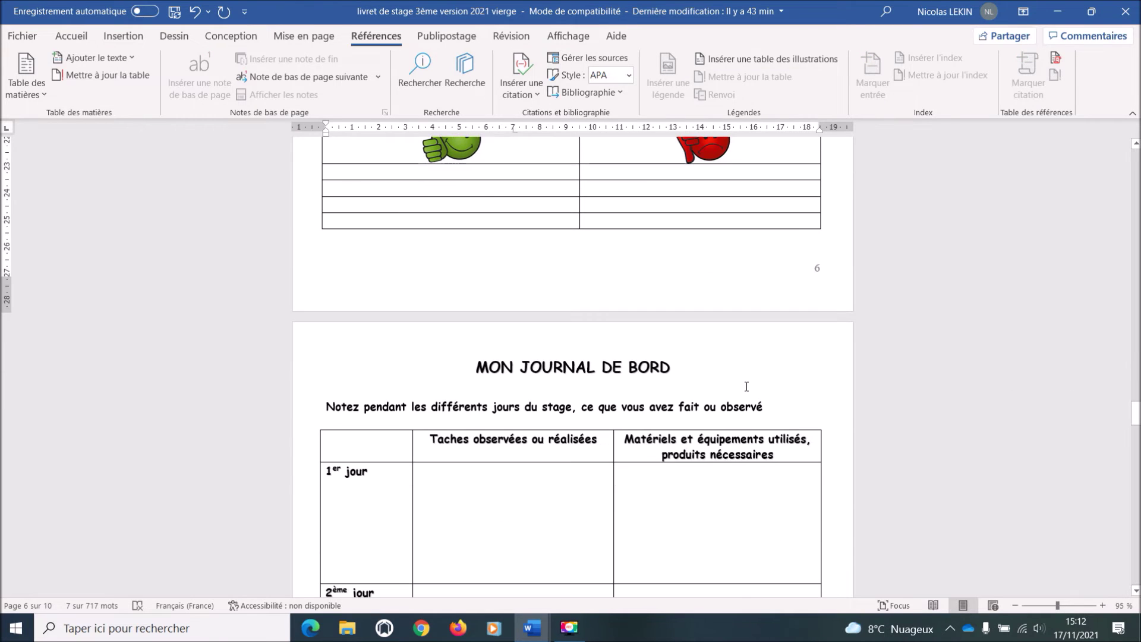
drag(670, 367, 500, 364)
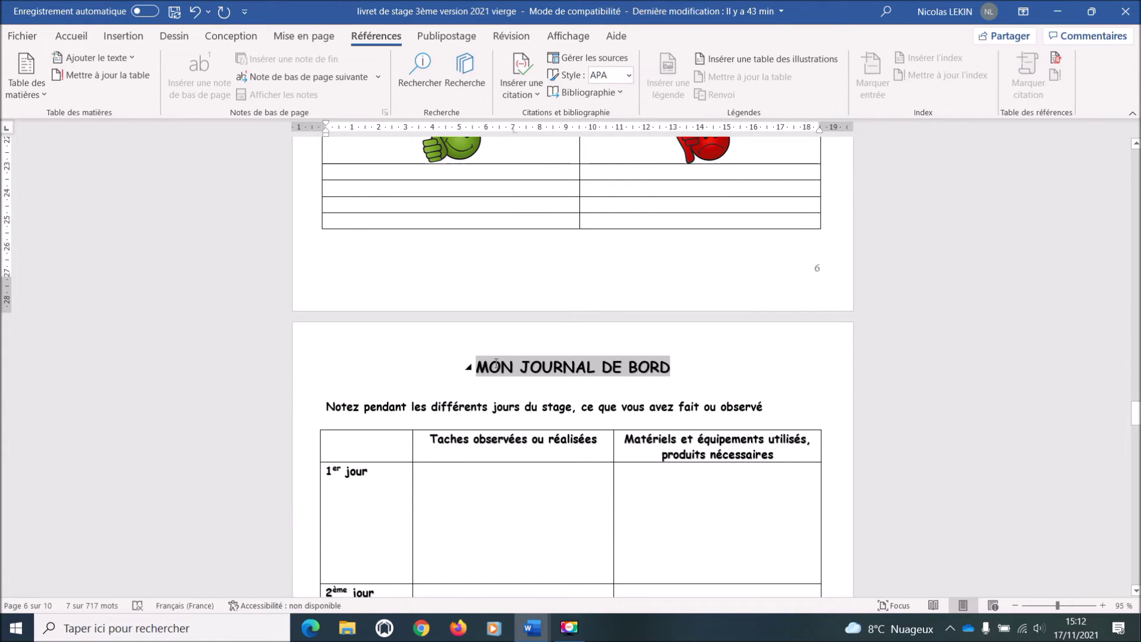
drag(1136, 413, 1136, 459)
drag(731, 322, 416, 323)
drag(1136, 458, 1135, 502)
drag(732, 358, 446, 357)
drag(1135, 501, 1136, 542)
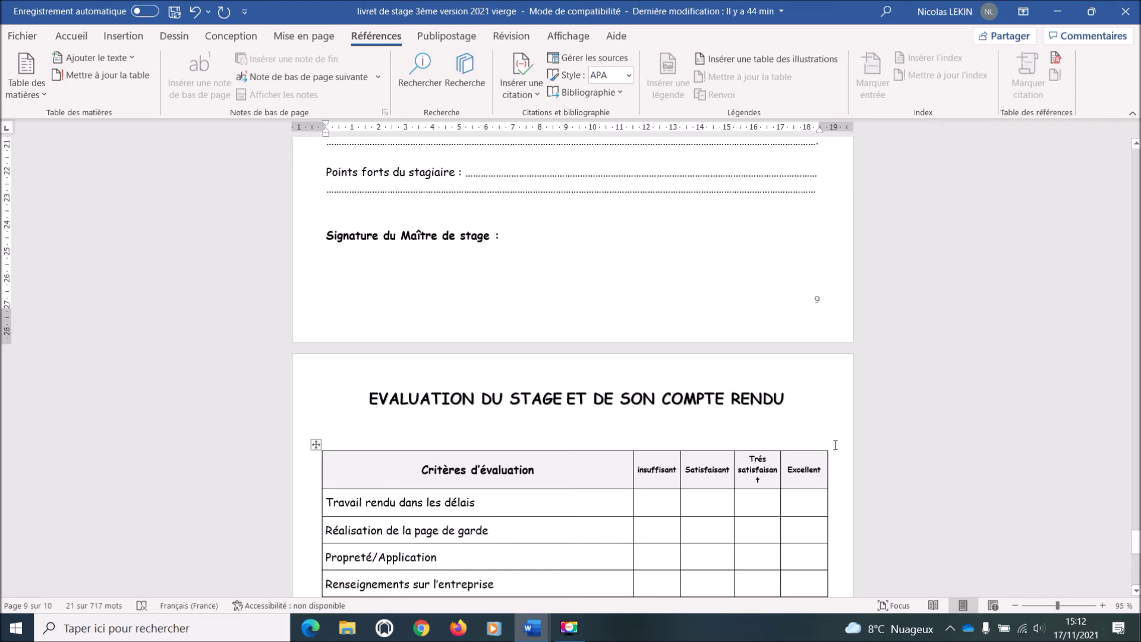
drag(786, 399, 393, 399)
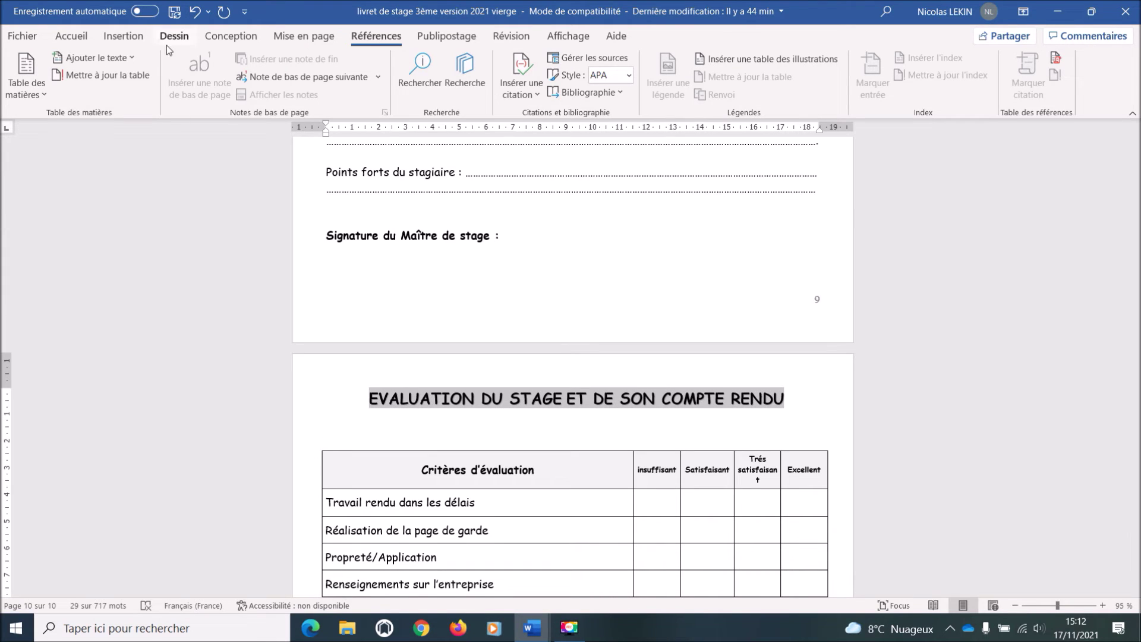
click(86, 39)
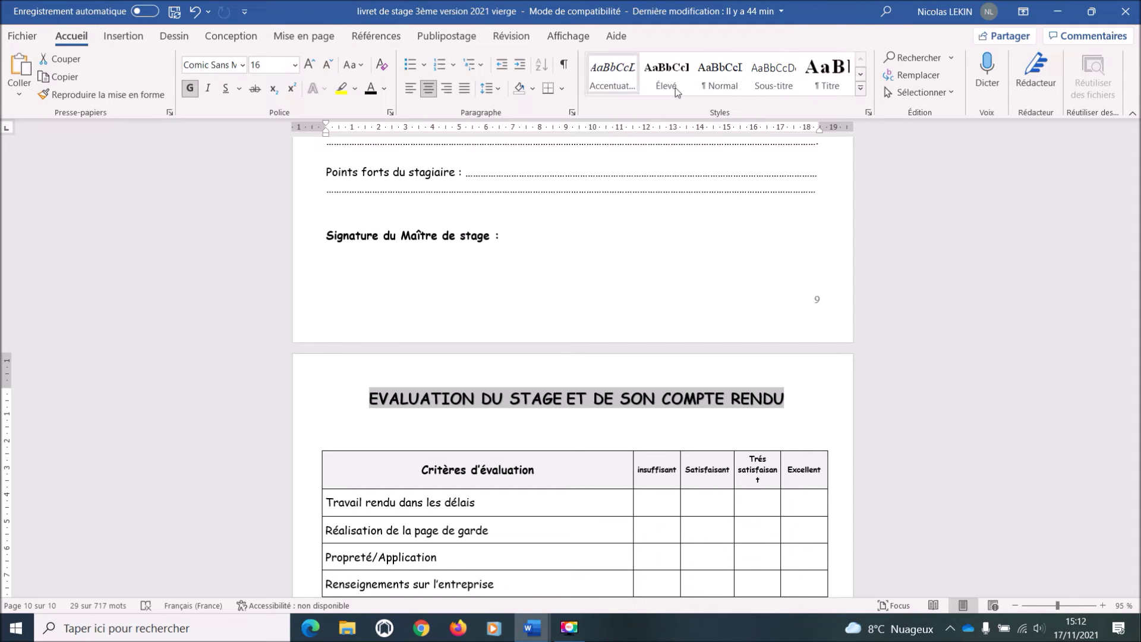
click(861, 88)
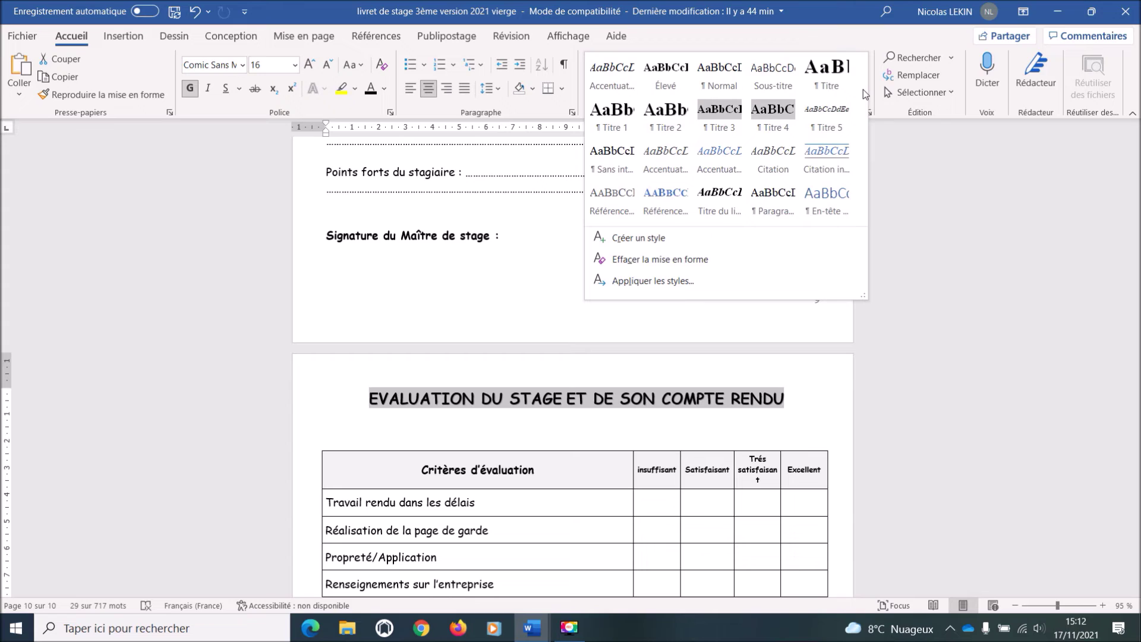
click(612, 119)
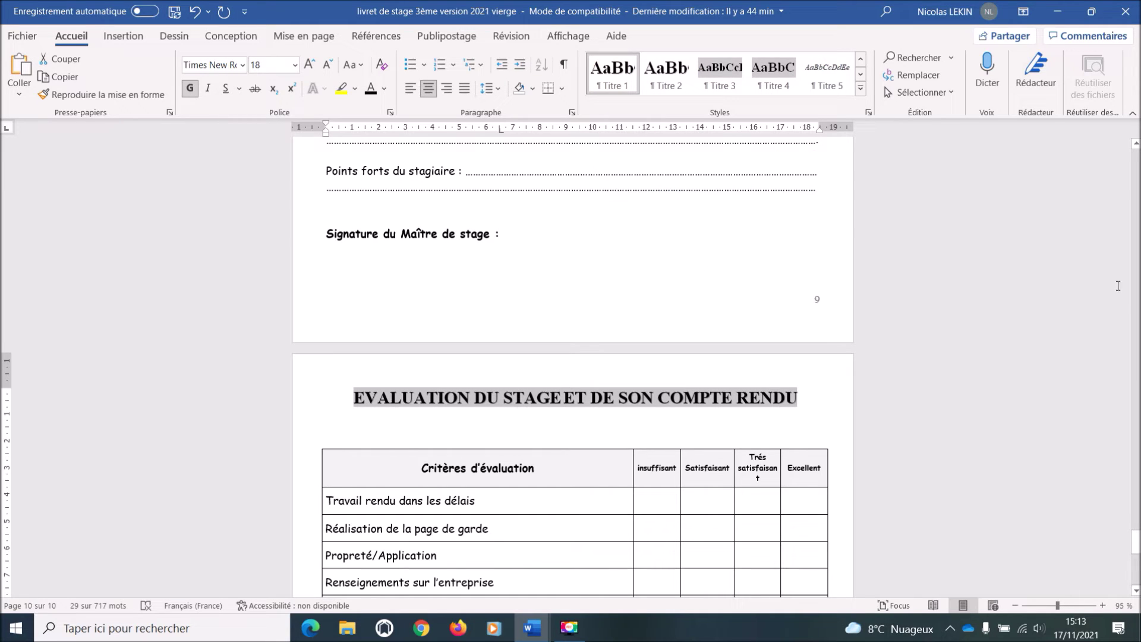
- Apply the Titre 2 style together to all the section headings, from "Son identité :" to "Nom du métier découvert"
drag(1135, 541, 1134, 253)
drag(409, 173, 328, 177)
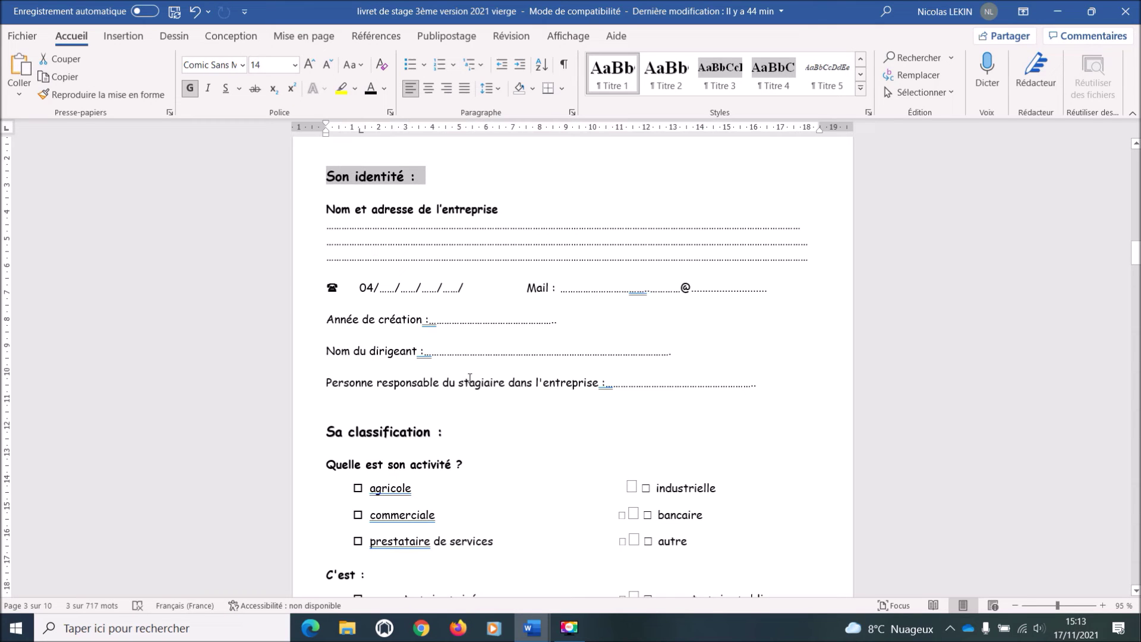
drag(441, 432, 325, 432)
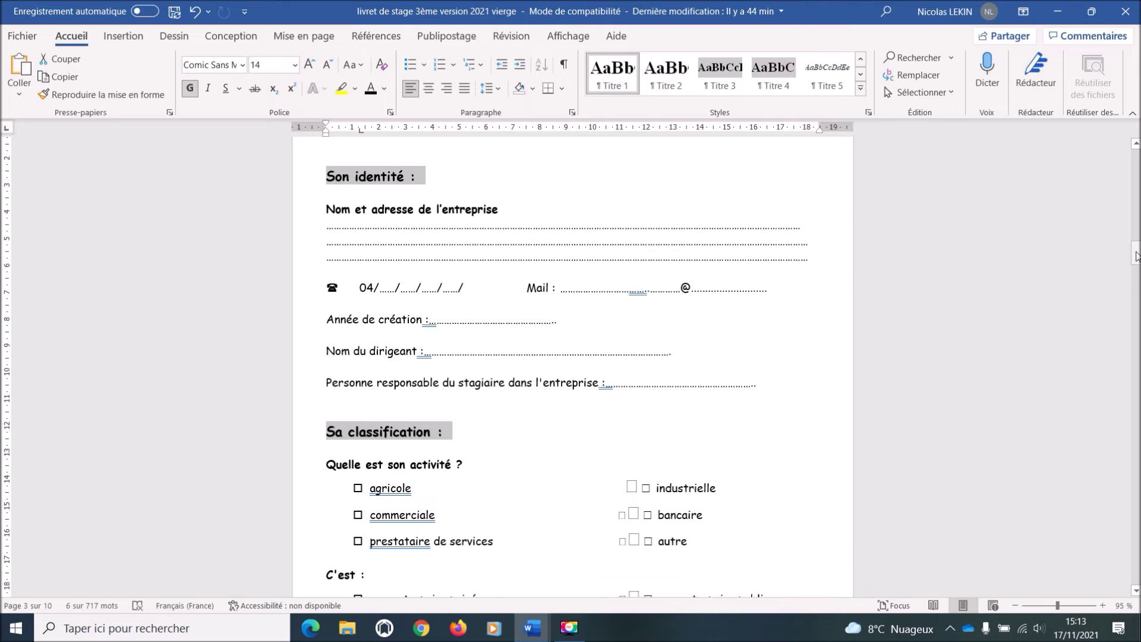
drag(1134, 256, 1136, 274)
drag(392, 334, 326, 336)
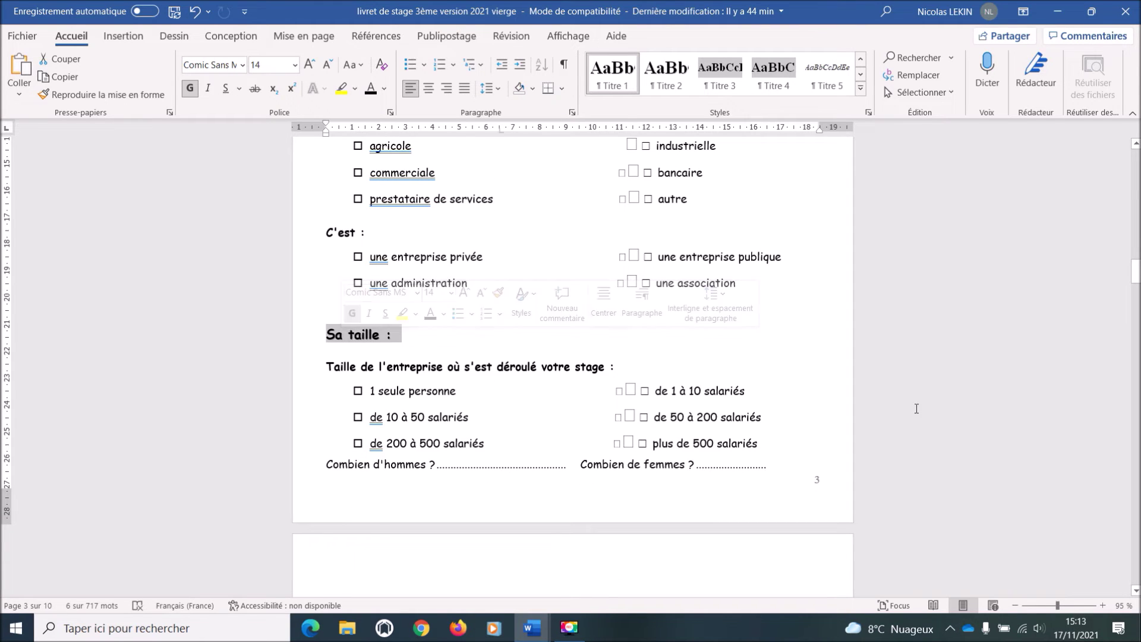
drag(1136, 272, 1136, 341)
drag(484, 266, 326, 265)
drag(499, 425, 336, 429)
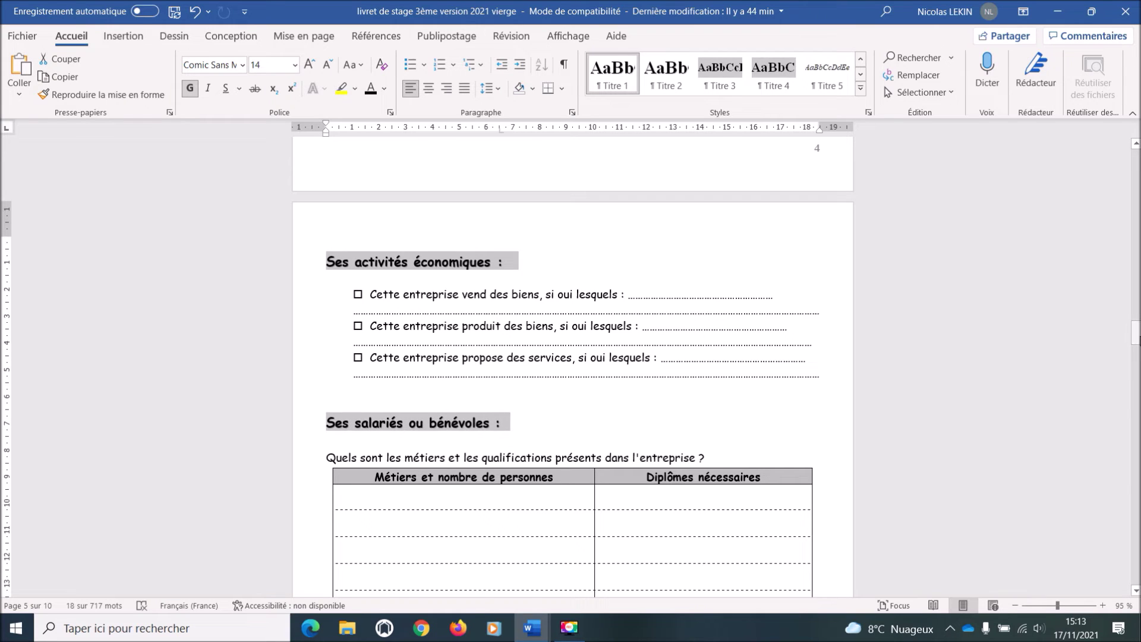
scroll(551, 287, down, 9)
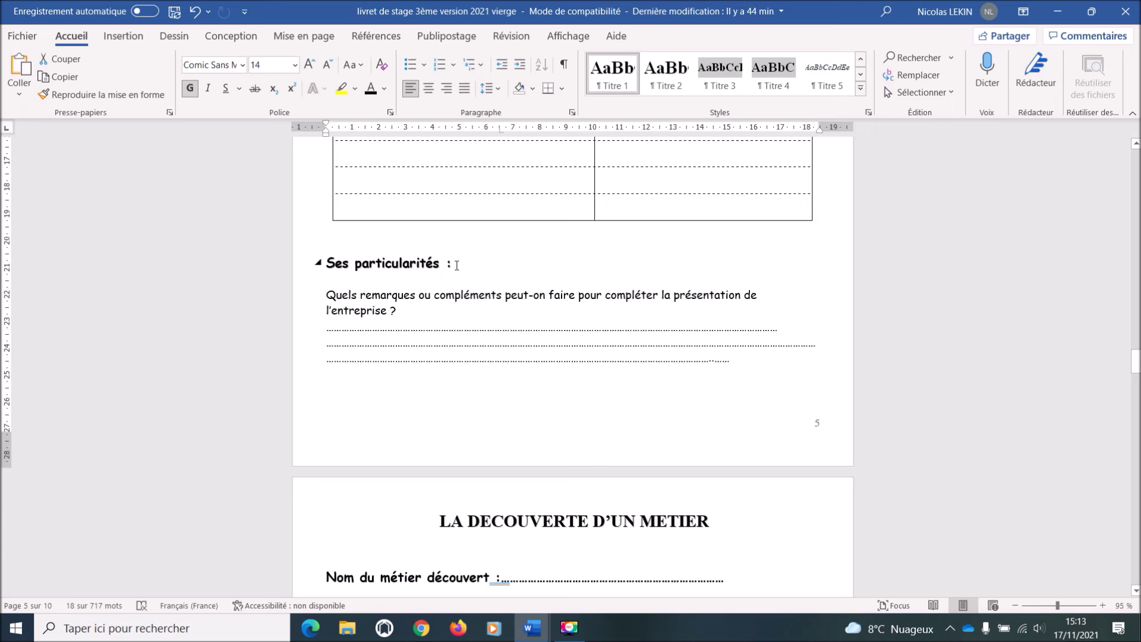
drag(447, 265, 345, 270)
drag(1137, 364, 1137, 384)
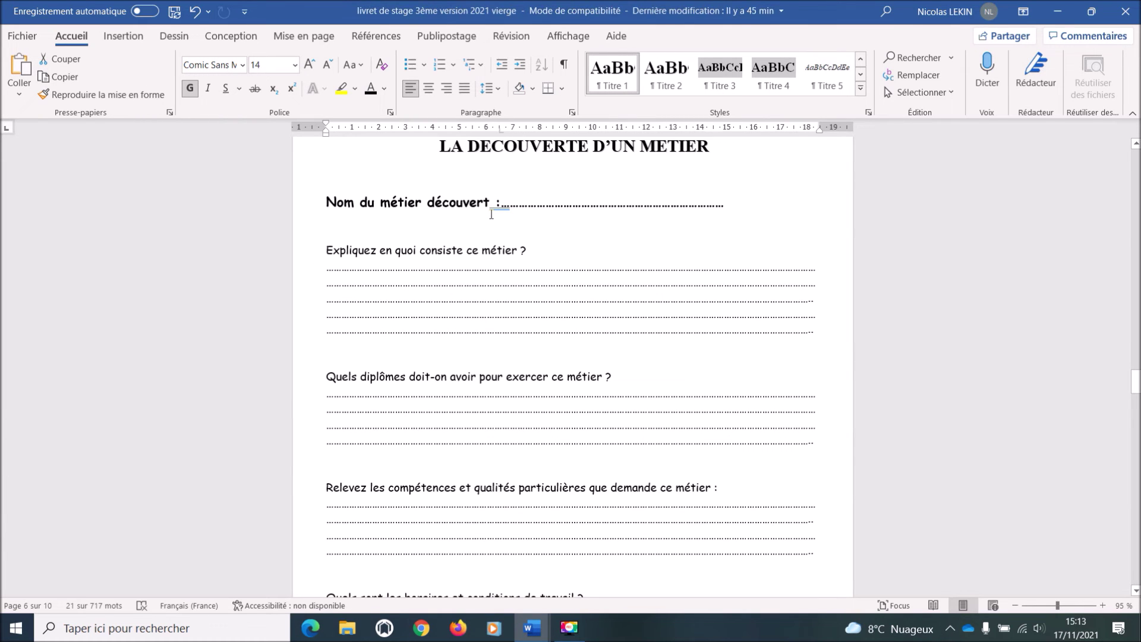
drag(427, 203, 326, 203)
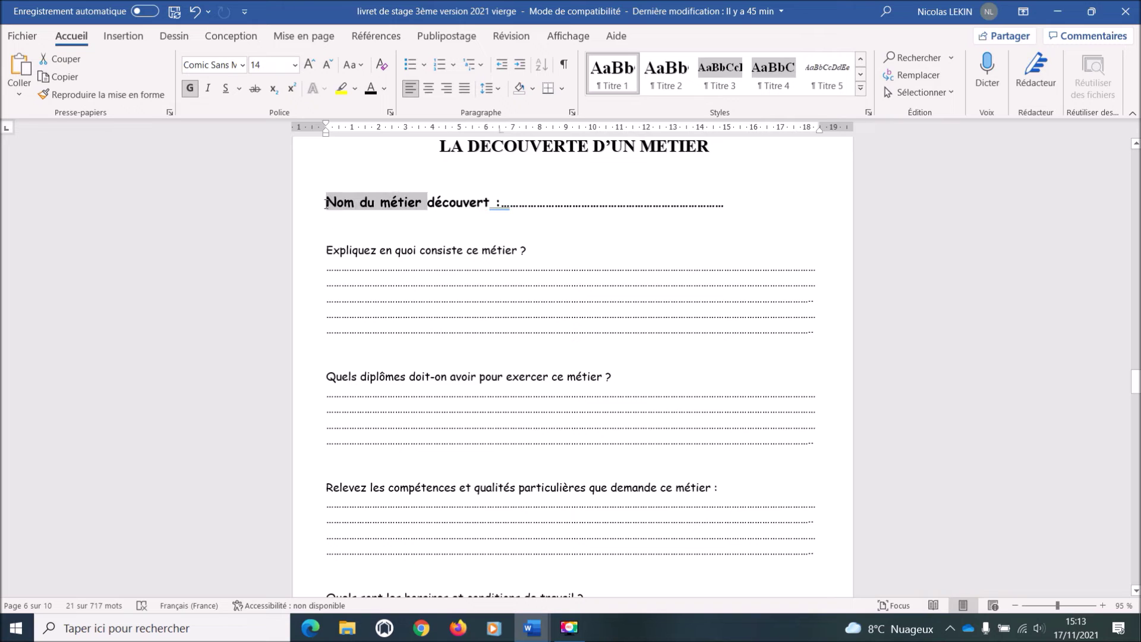
drag(491, 201, 340, 202)
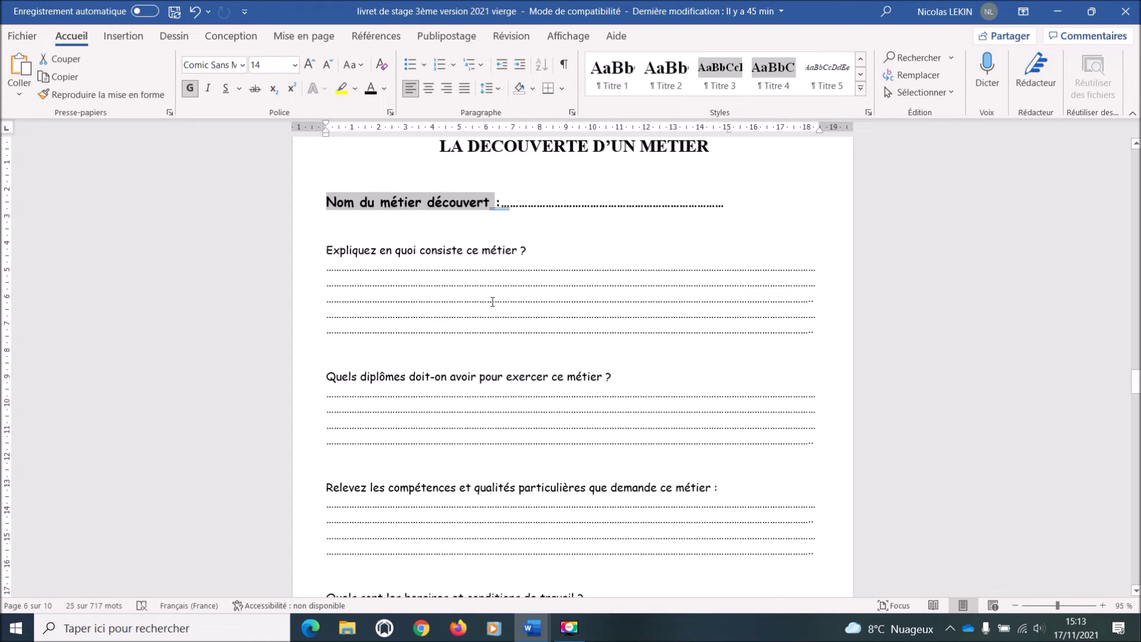
drag(1136, 424, 1136, 291)
click(860, 88)
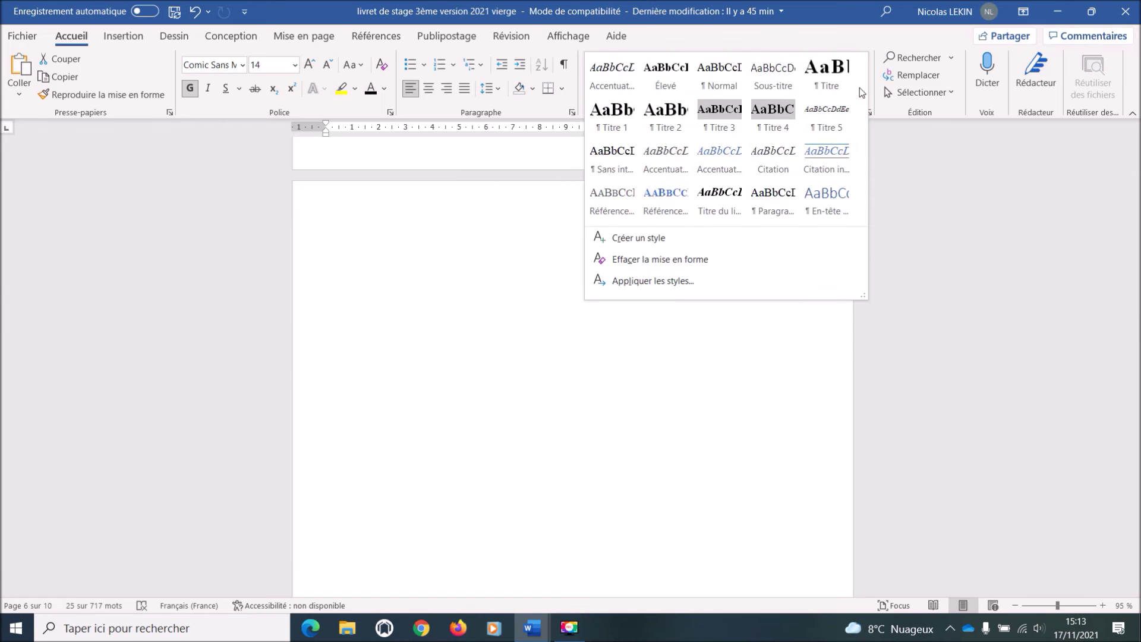
click(668, 123)
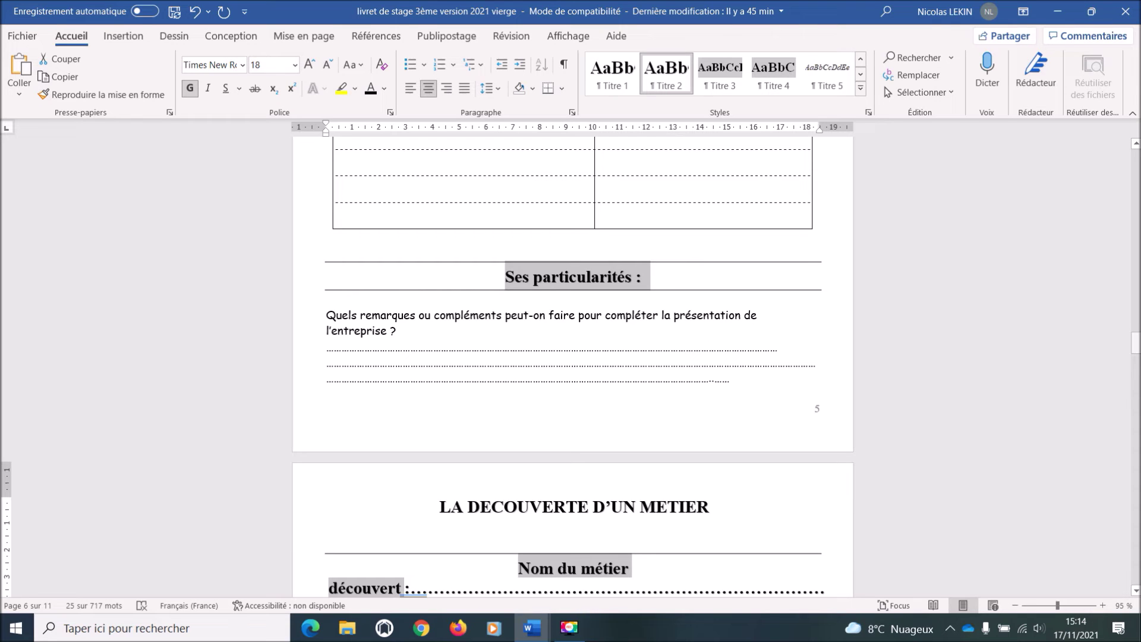
- Check the layout of the restyled section headings on page 3 and the page break within "Sa taille :"
drag(1135, 343, 1135, 273)
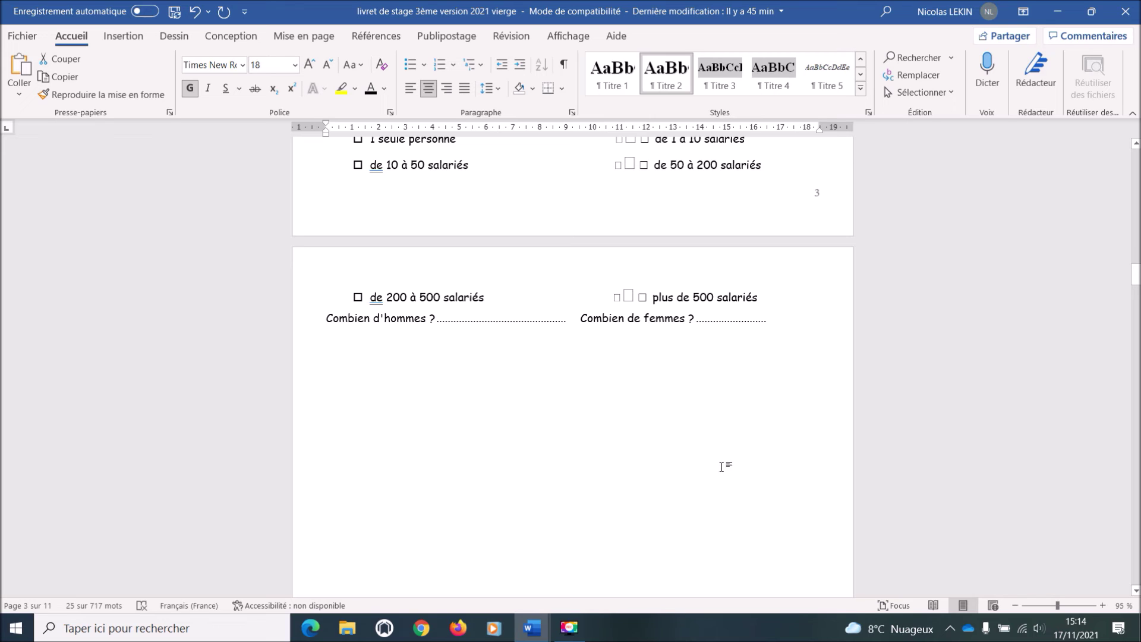
scroll(725, 466, up, 5)
scroll(691, 410, up, 3)
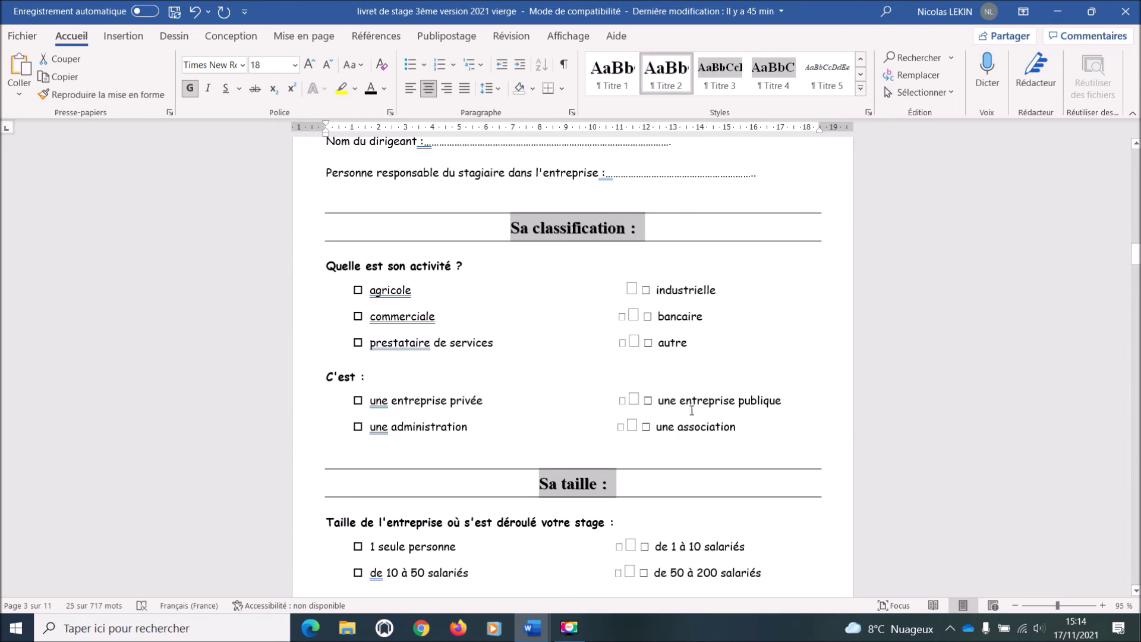
click(742, 352)
scroll(743, 416, up, 15)
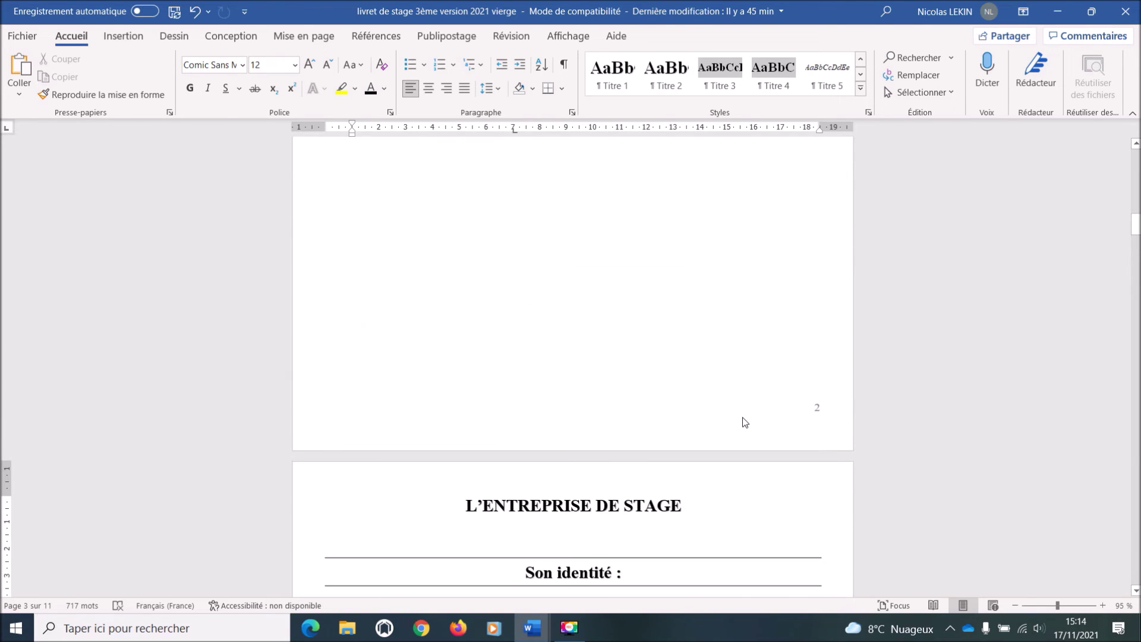
scroll(730, 423, up, 6)
scroll(730, 416, down, 5)
scroll(732, 412, down, 14)
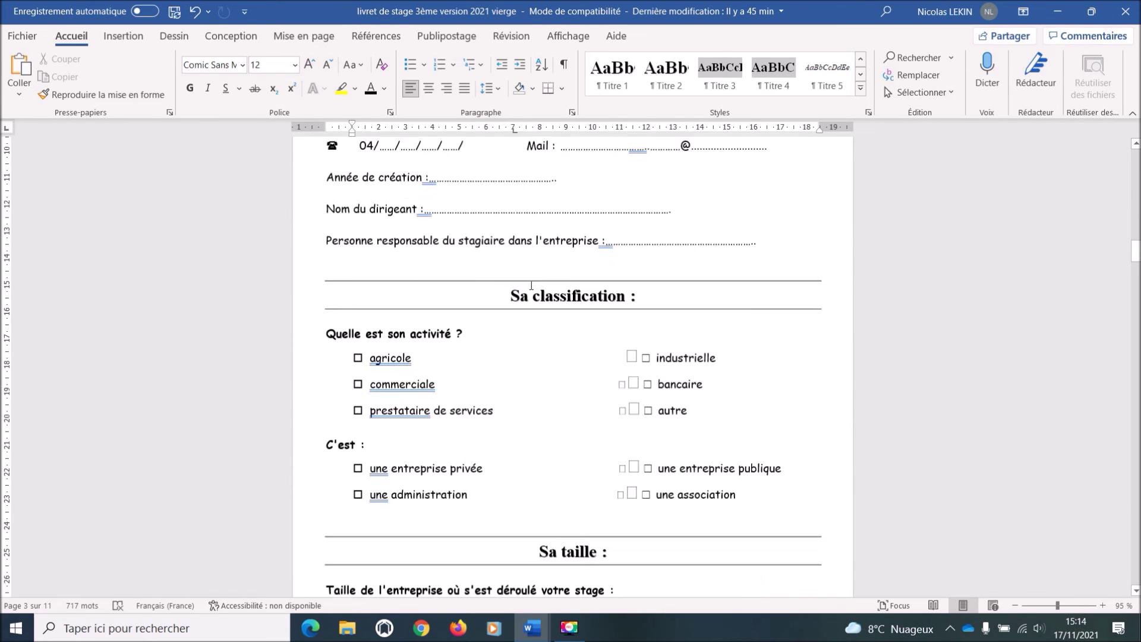
scroll(531, 288, down, 10)
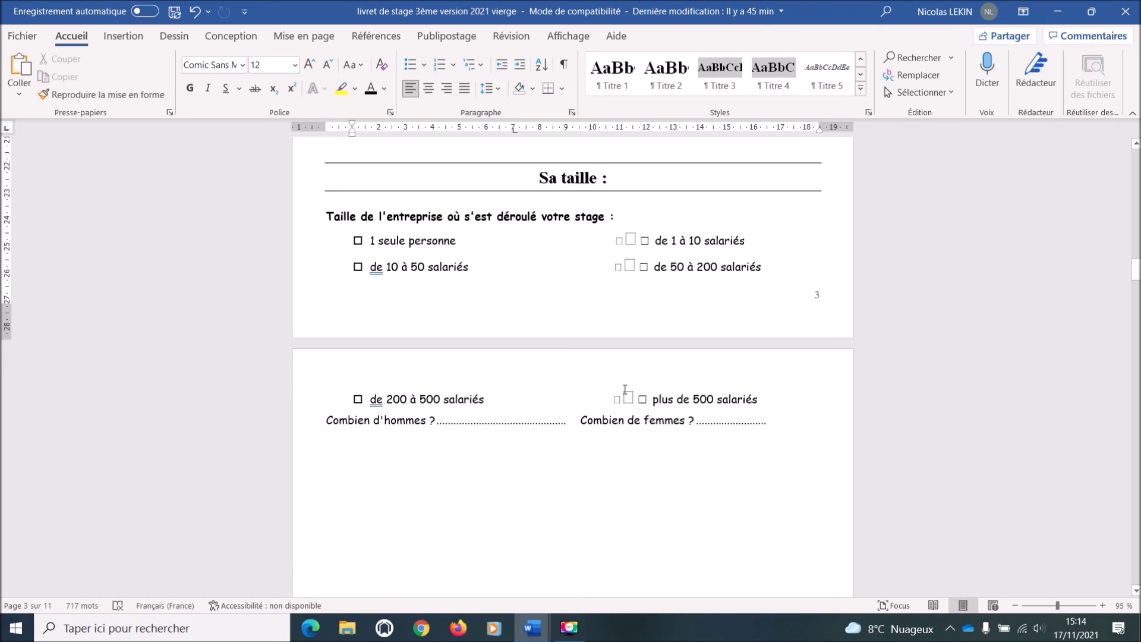
- Delete one blank line between the title "L'ENTREPRISE DE STAGE" and the heading "Son identité :"
scroll(562, 318, up, 14)
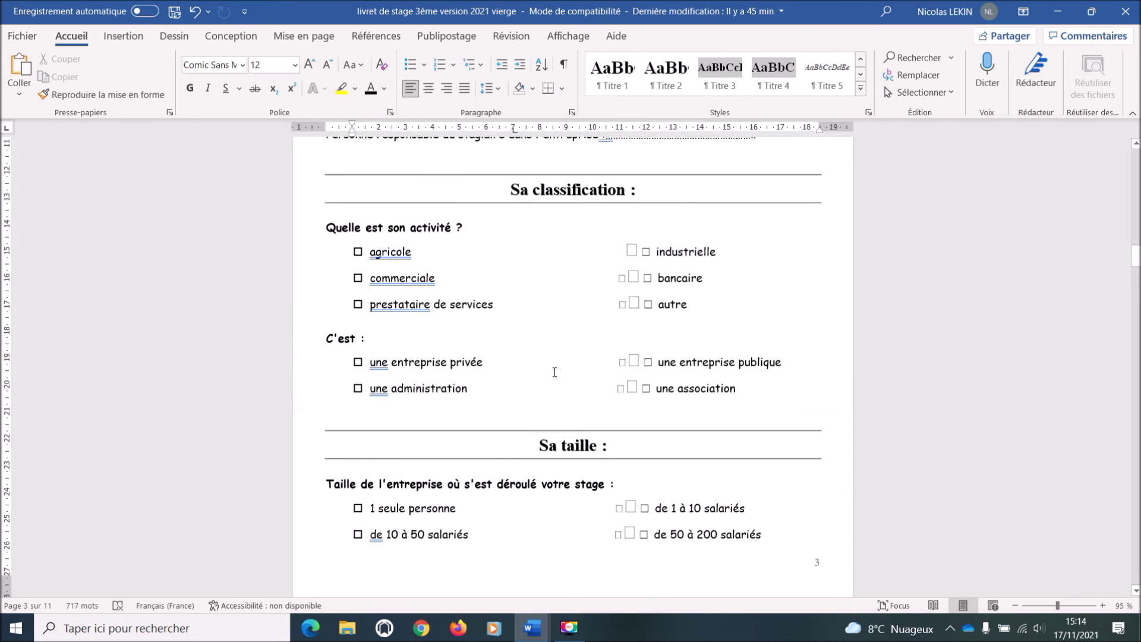
scroll(558, 375, up, 10)
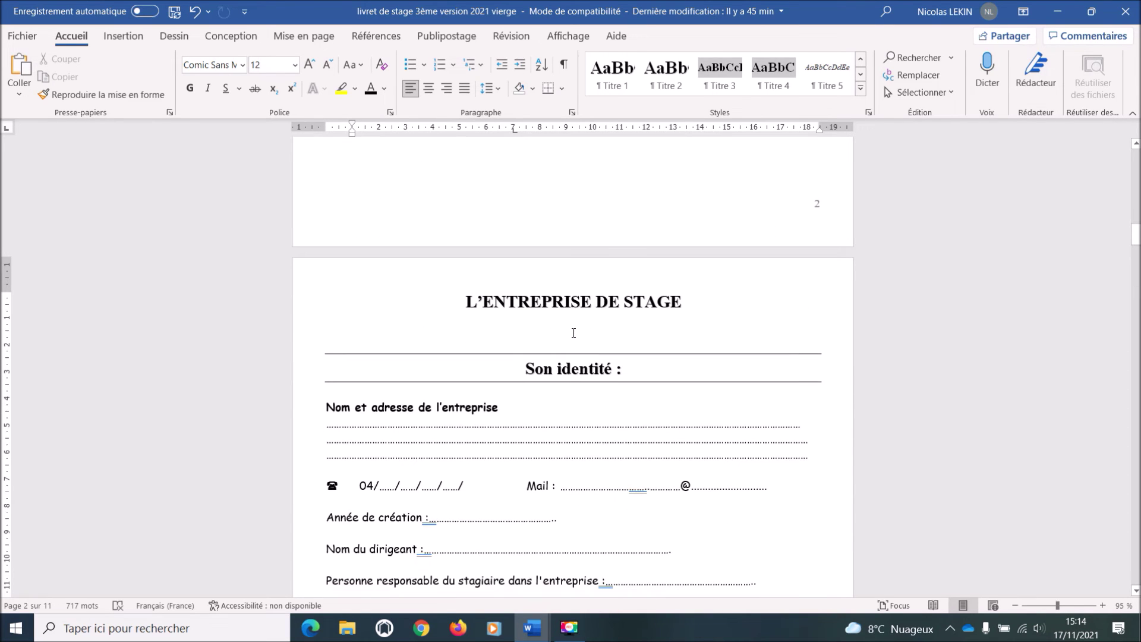
click(574, 331)
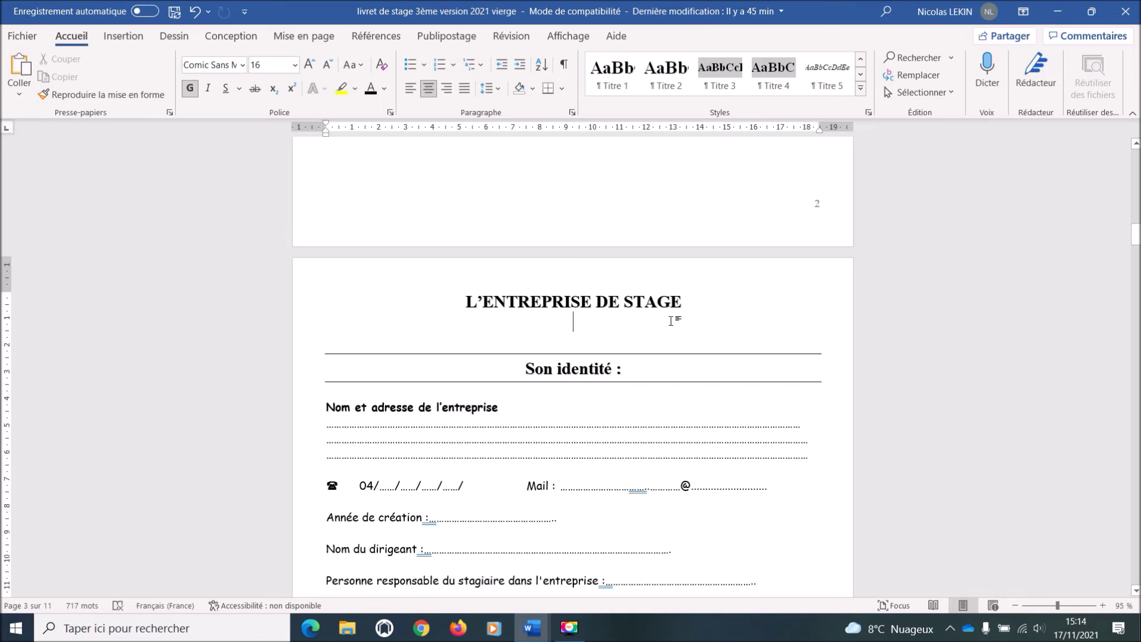
key(Delete)
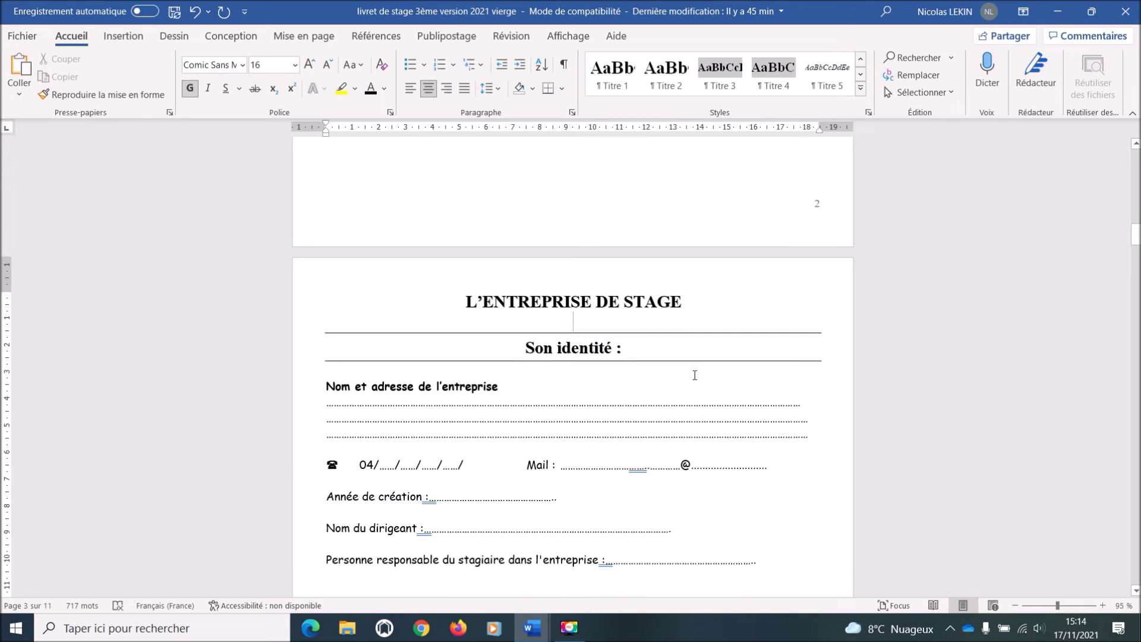
- Delete the blank line above the heading "Sa taille :" so the whole section fits on page 3
scroll(694, 374, down, 8)
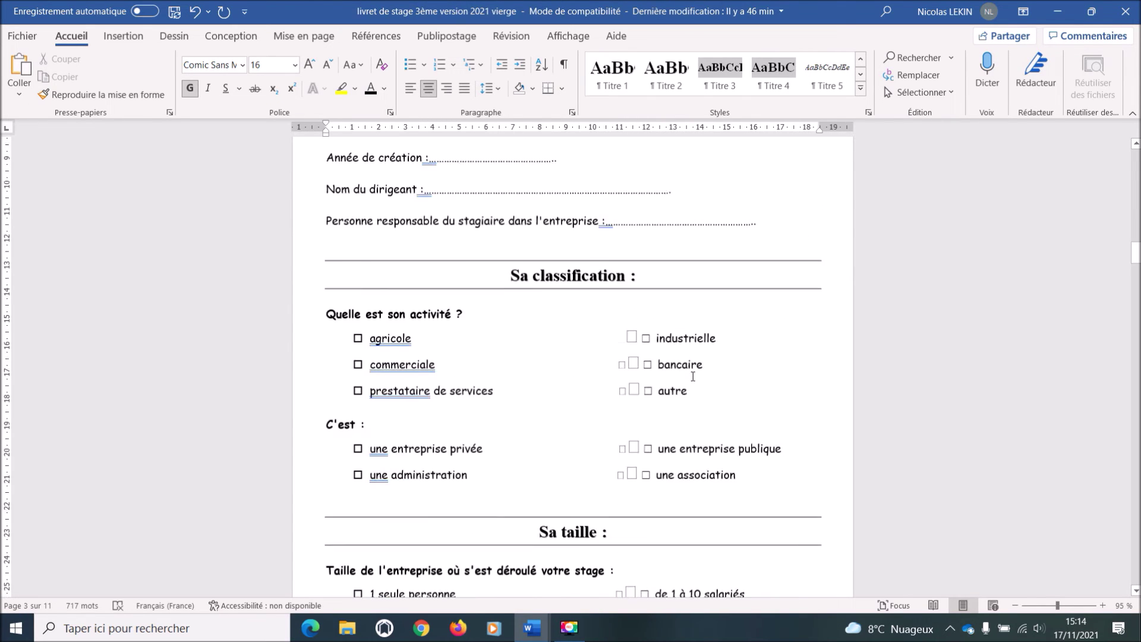
scroll(693, 376, down, 2)
scroll(594, 385, up, 4)
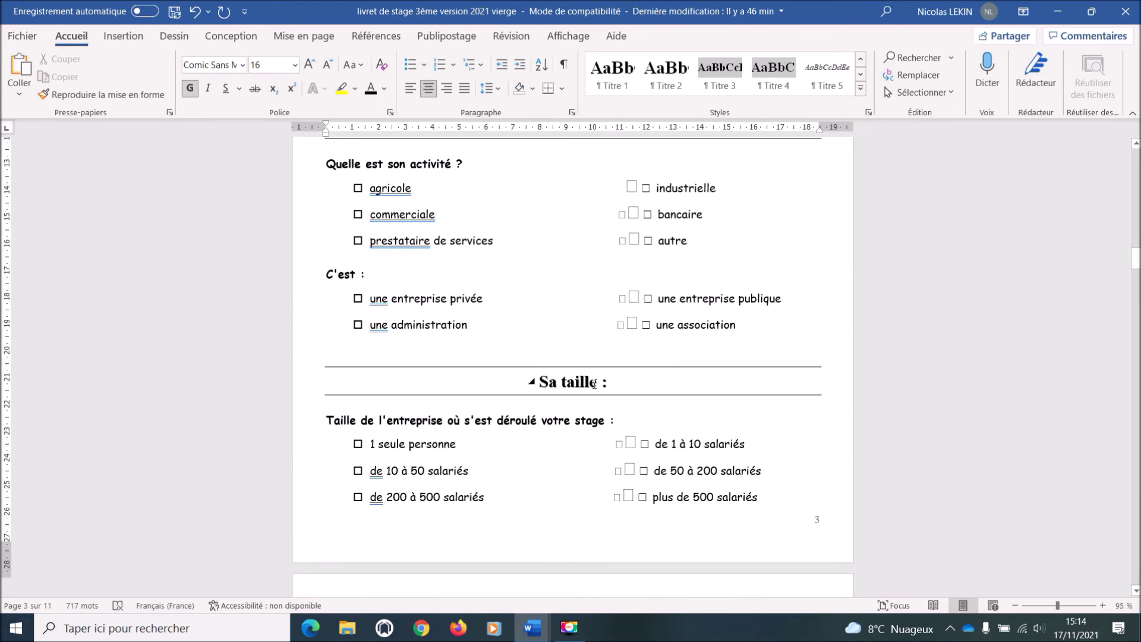
scroll(594, 386, down, 3)
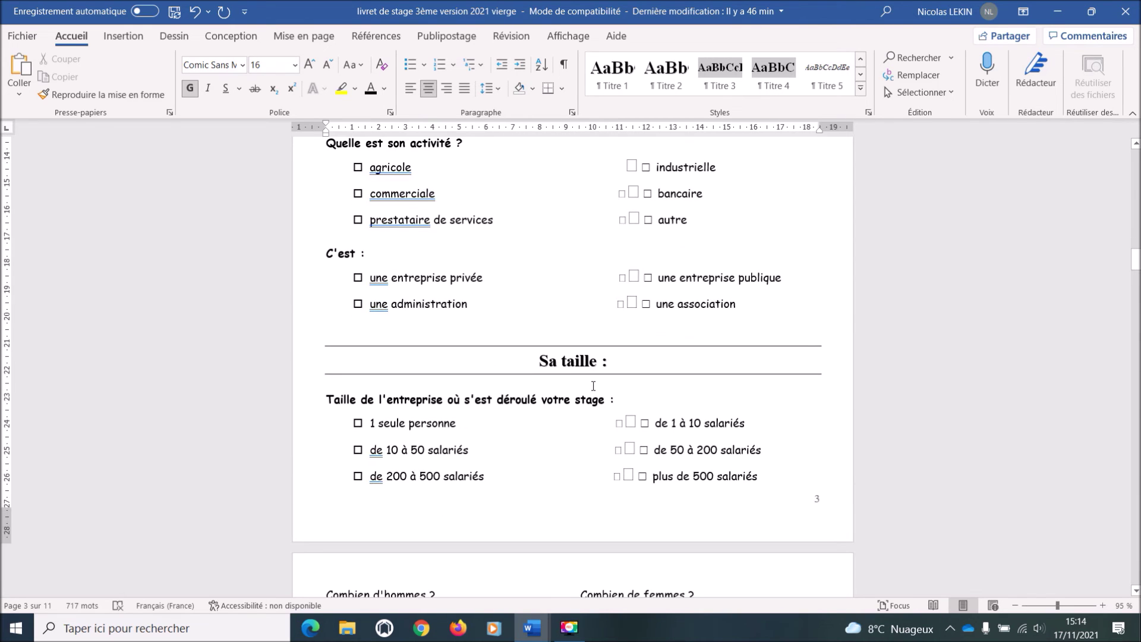
scroll(593, 385, up, 7)
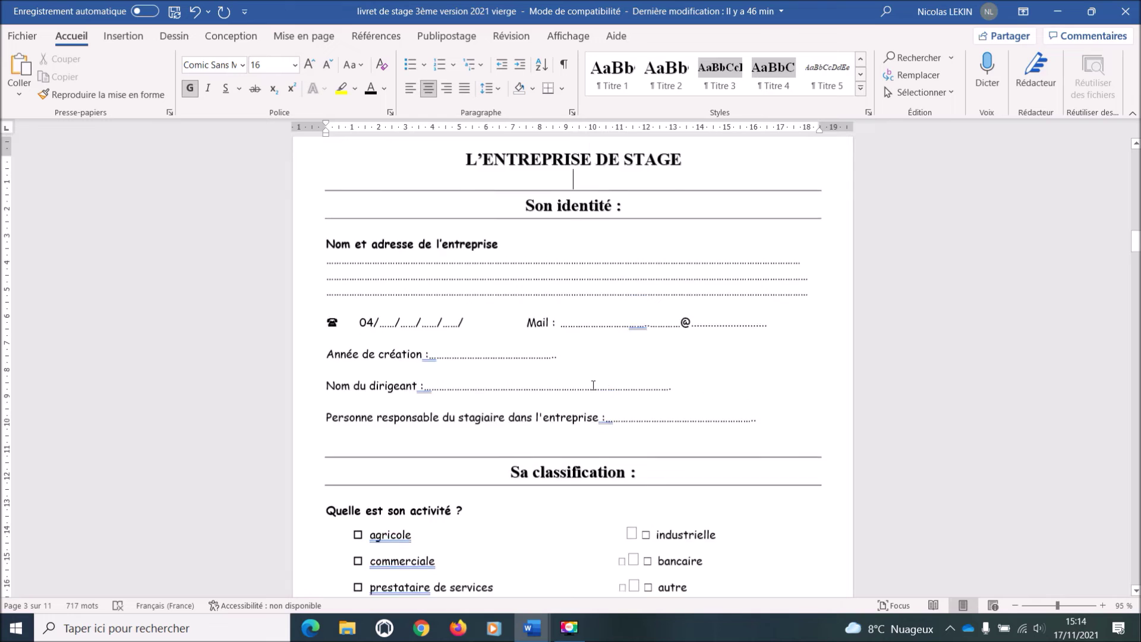
scroll(593, 385, down, 5)
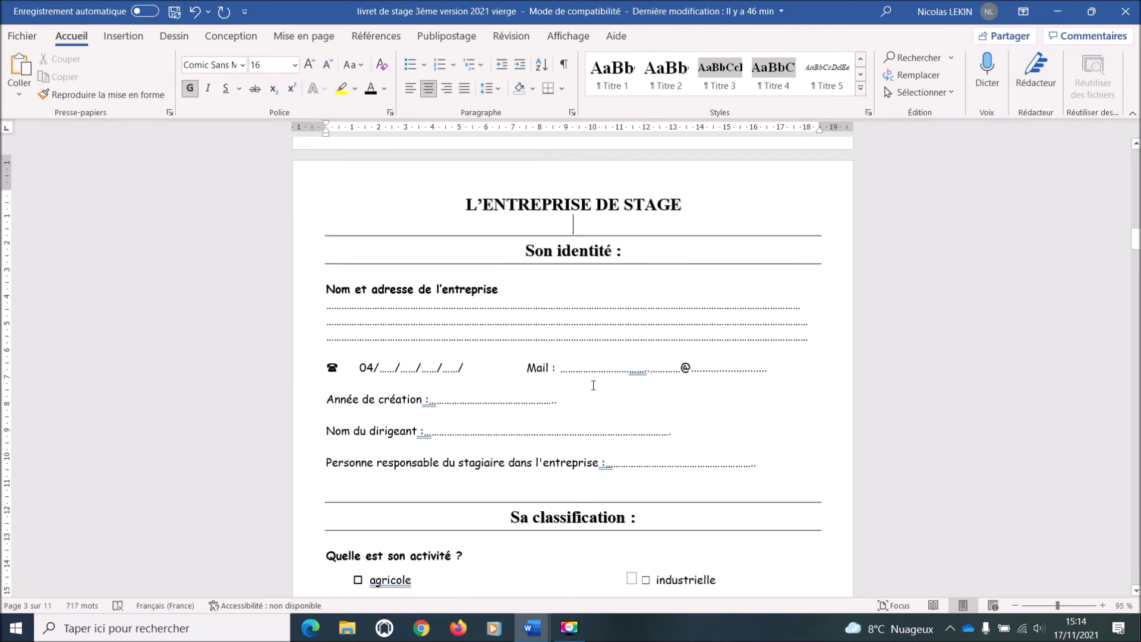
scroll(587, 380, down, 1)
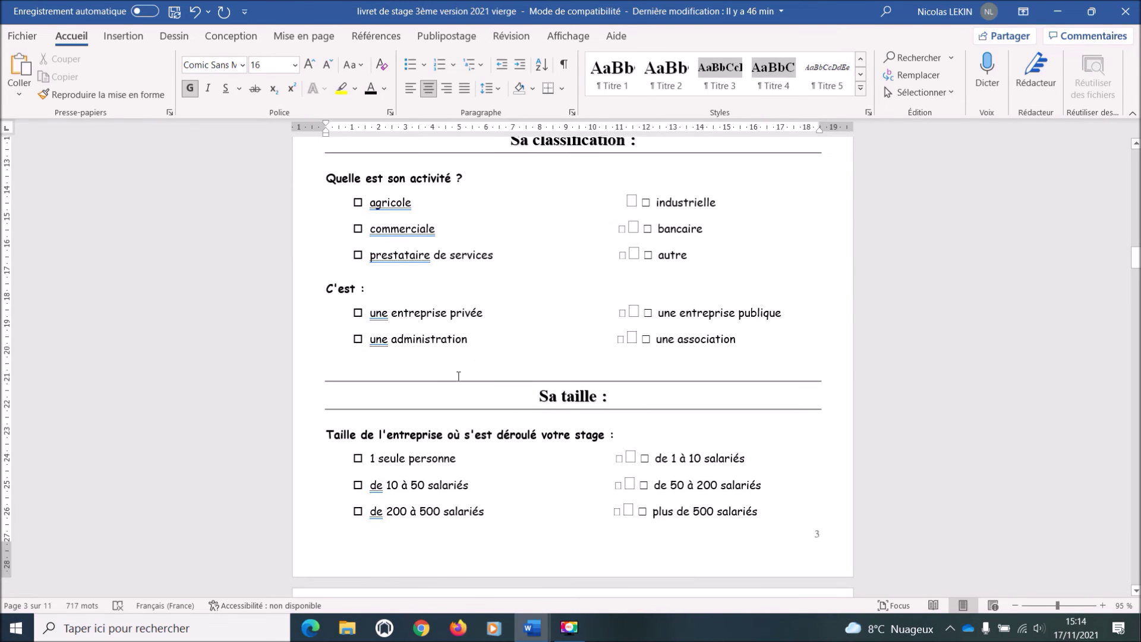
click(475, 367)
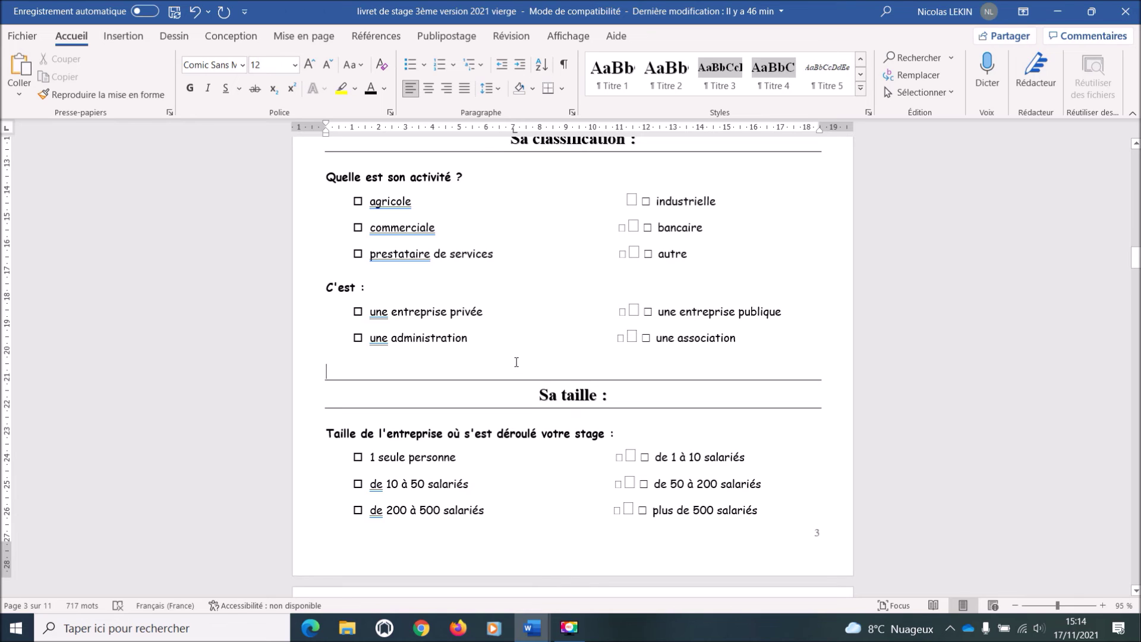
key(Delete)
- Left-align the heading "Nom du métier découvert" under the title "LA DECOUVERTE D'UN METIER"
scroll(616, 394, down, 3)
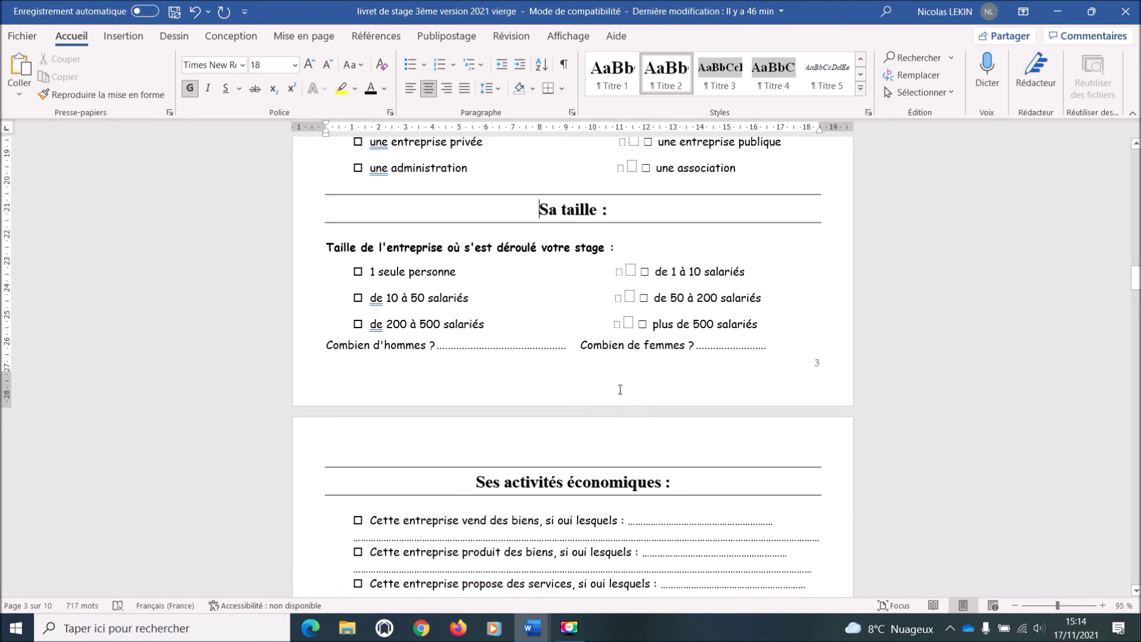
scroll(616, 394, down, 4)
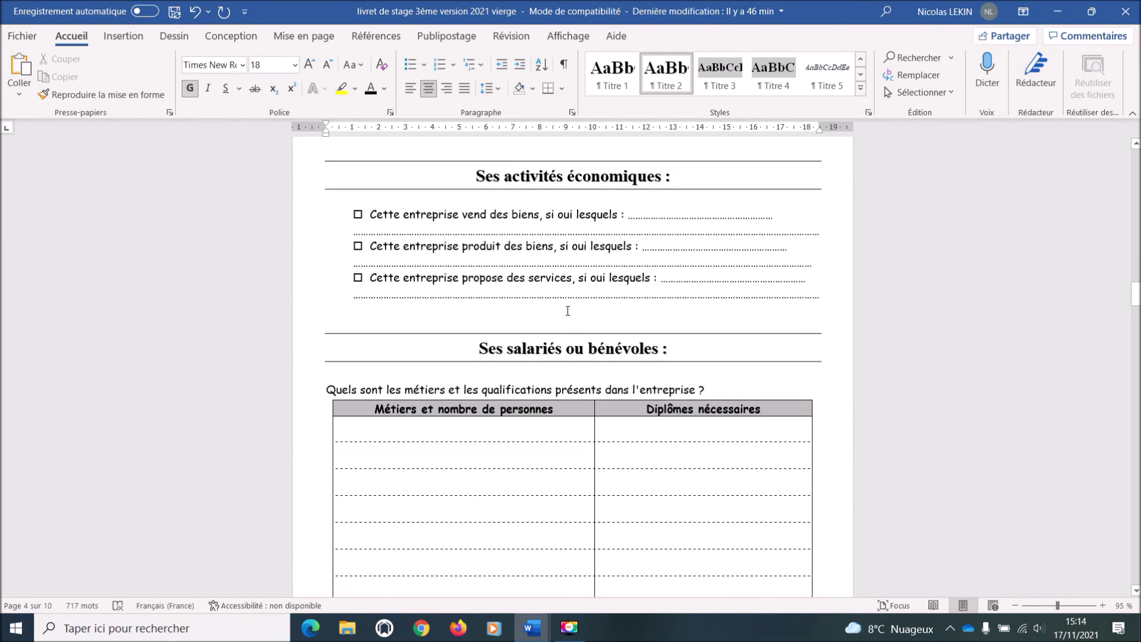
scroll(570, 319, down, 6)
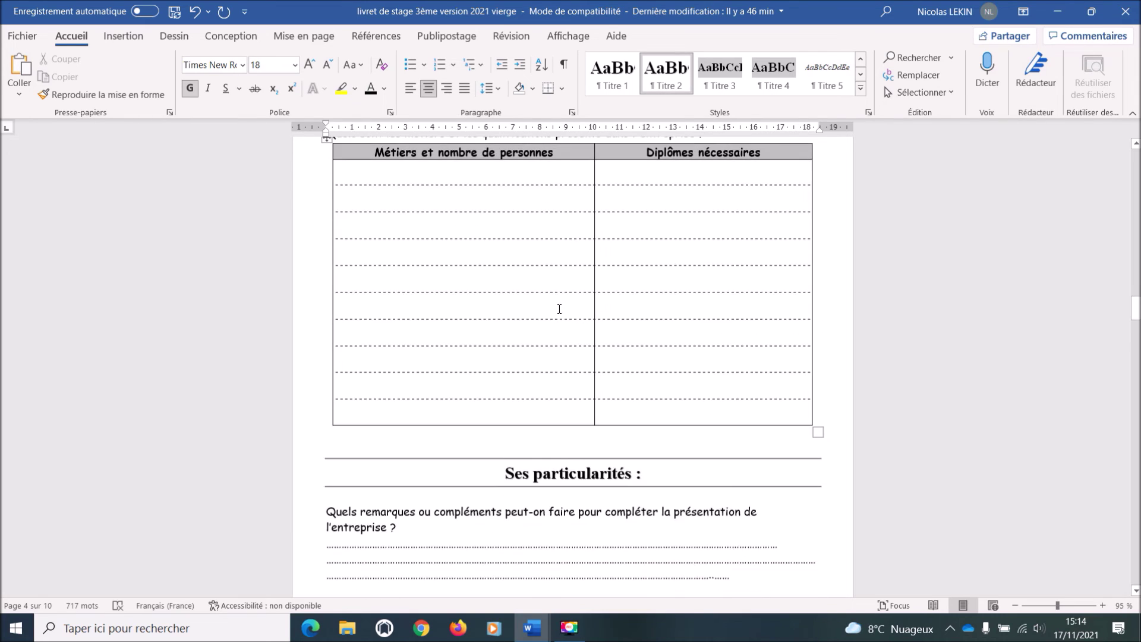
scroll(558, 321, down, 2)
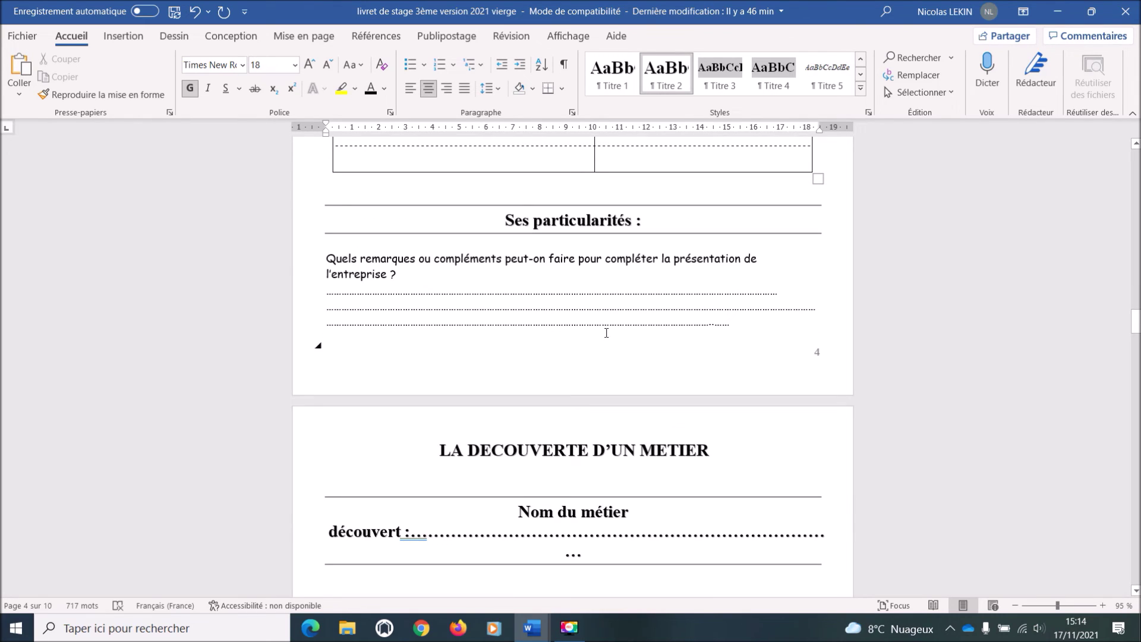
scroll(690, 340, down, 3)
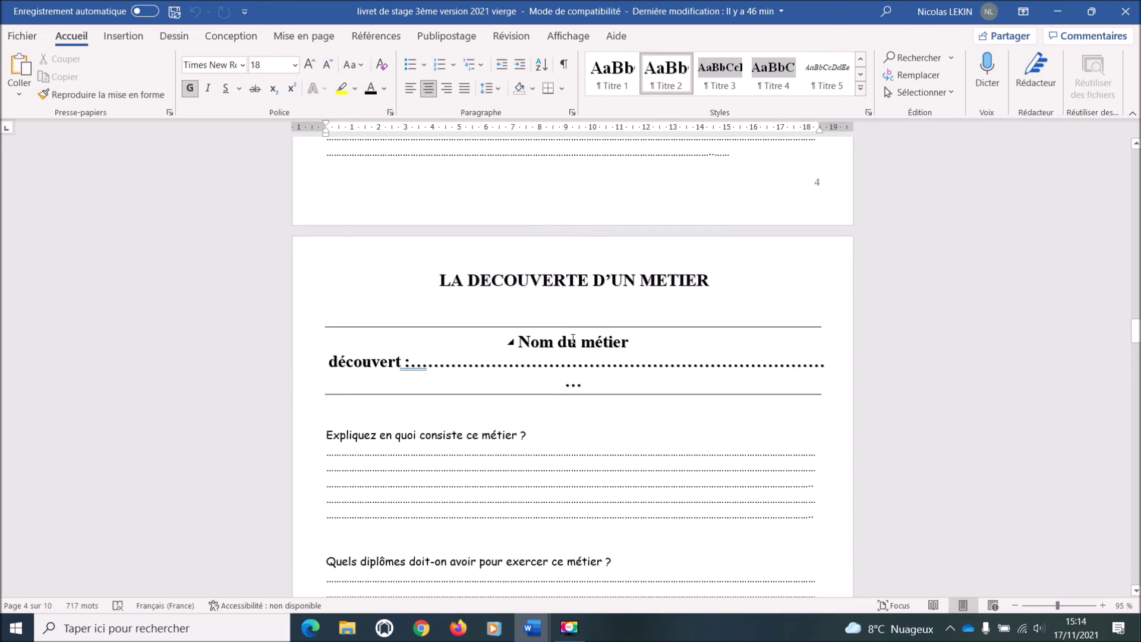
scroll(572, 339, down, 2)
click(521, 238)
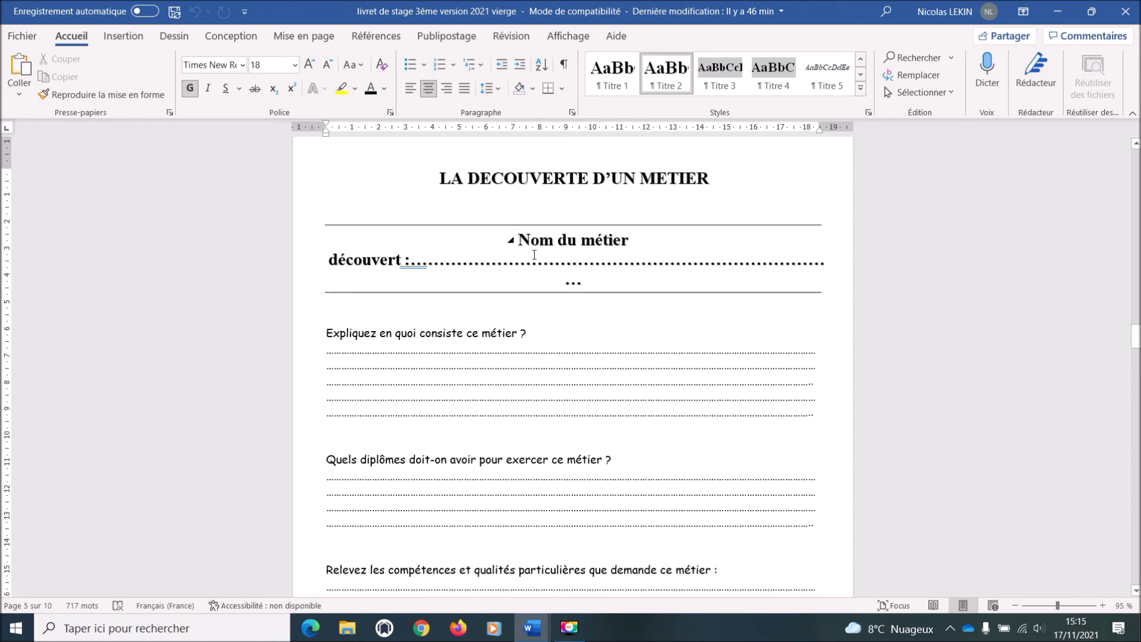
key(ctrl+shift+g)
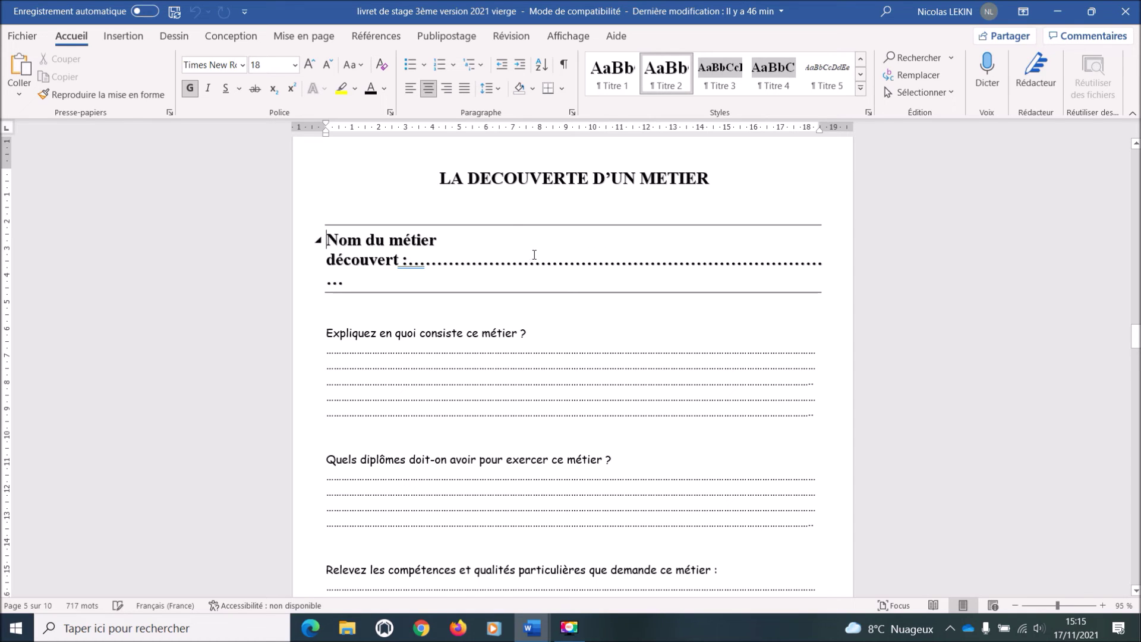
- Shorten the dotted line after "Nom du métier découvert :" so the heading fits on a single line
key(BackSpace)
key(BackSpace)
key(BackSpace)
key(BackSpace)
key(BackSpace)
key(BackSpace)
key(BackSpace)
key(BackSpace)
key(BackSpace)
key(BackSpace)
key(BackSpace)
key(BackSpace)
key(BackSpace)
key(BackSpace)
key(BackSpace)
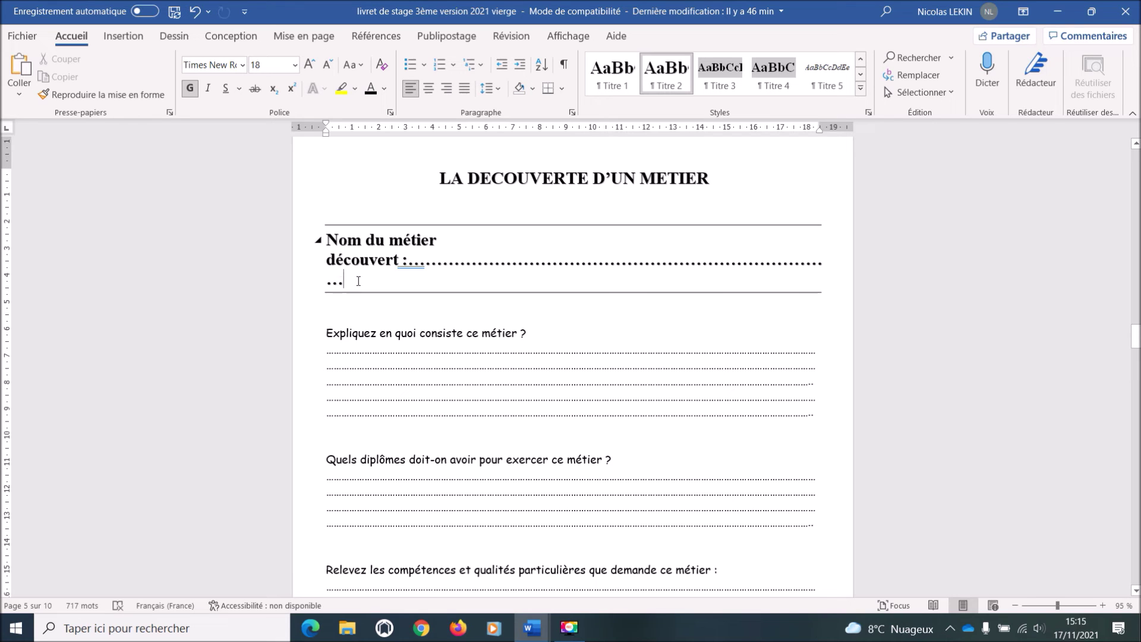
key(BackSpace)
key(BackSpace)
key(BackSpace)
key(BackSpace)
key(BackSpace)
key(BackSpace)
key(BackSpace)
key(BackSpace)
key(BackSpace)
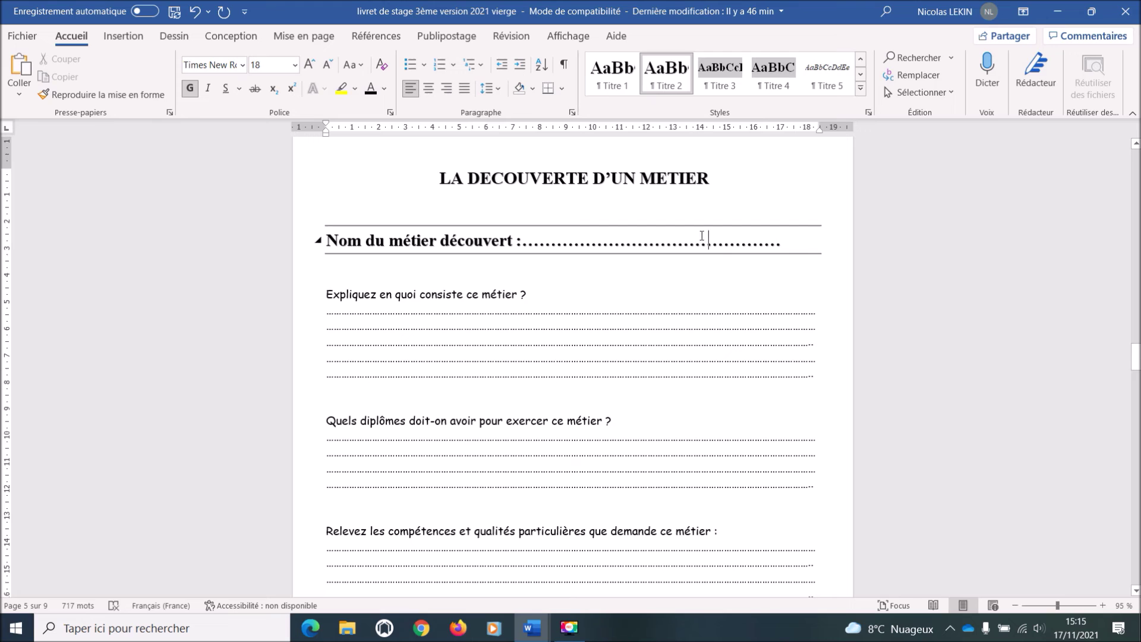
- Delete the colon and the dotted line after the heading "Nom du métier découvert"
double_click(702, 236)
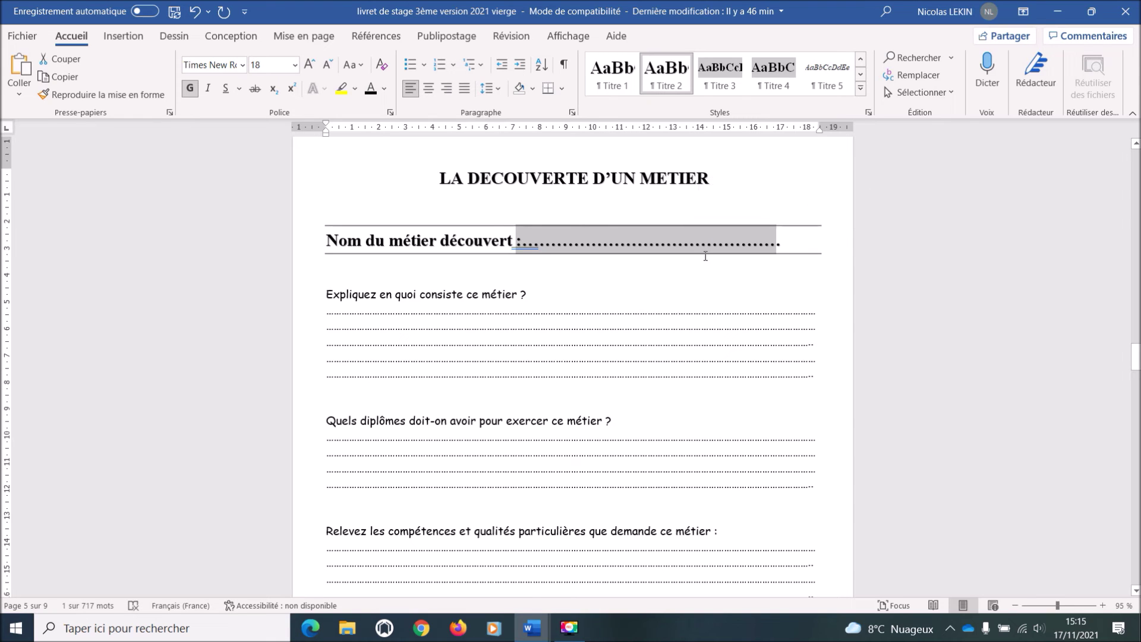
text(/)
key(BackSpace)
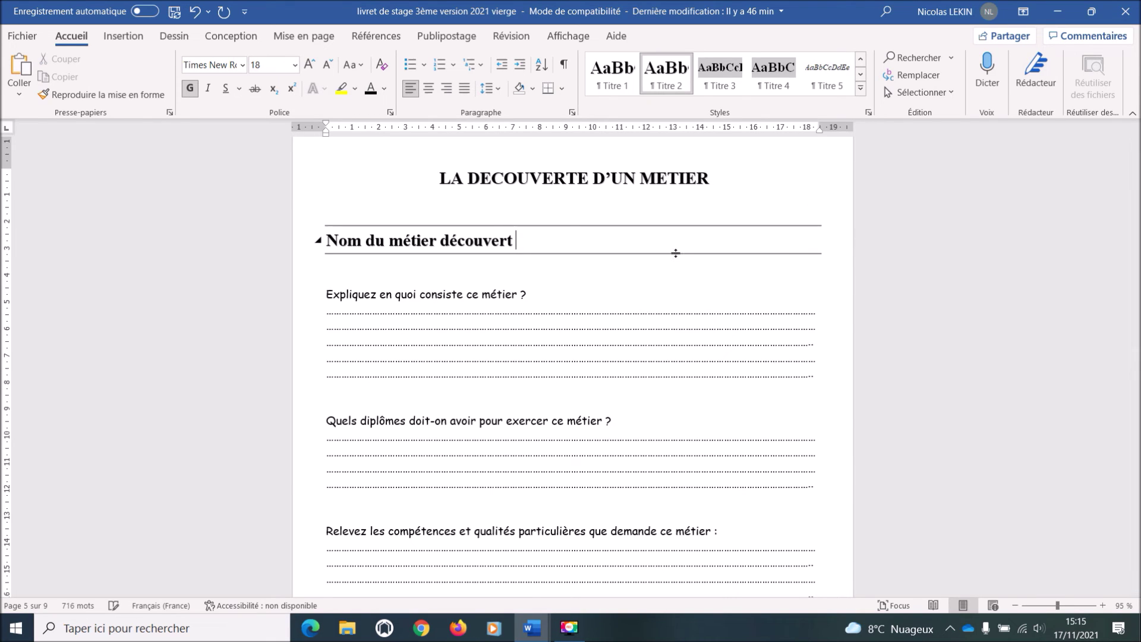
- Review the layout of the remaining booklet pages, from the job discovery page through the final evaluation page
scroll(675, 253, down, 10)
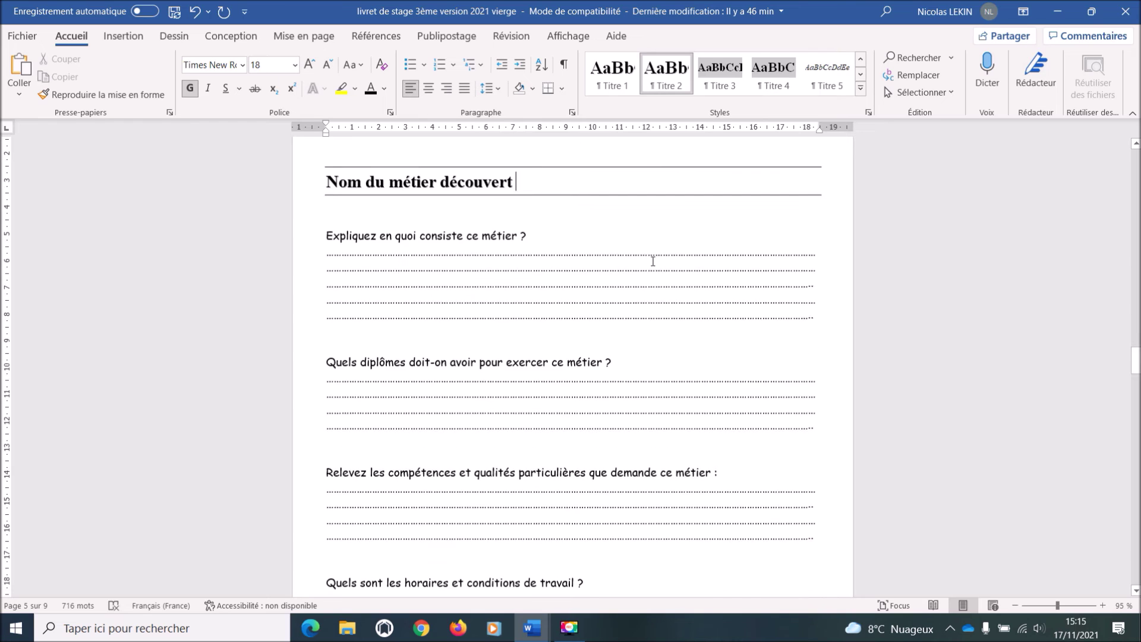
scroll(651, 264, down, 7)
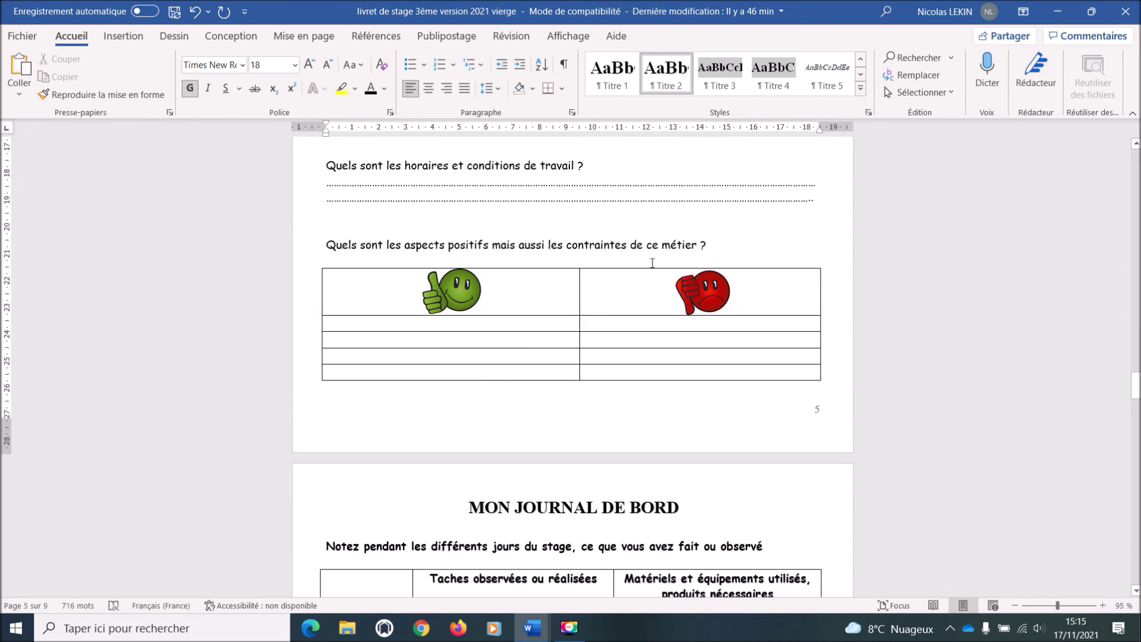
scroll(654, 269, down, 15)
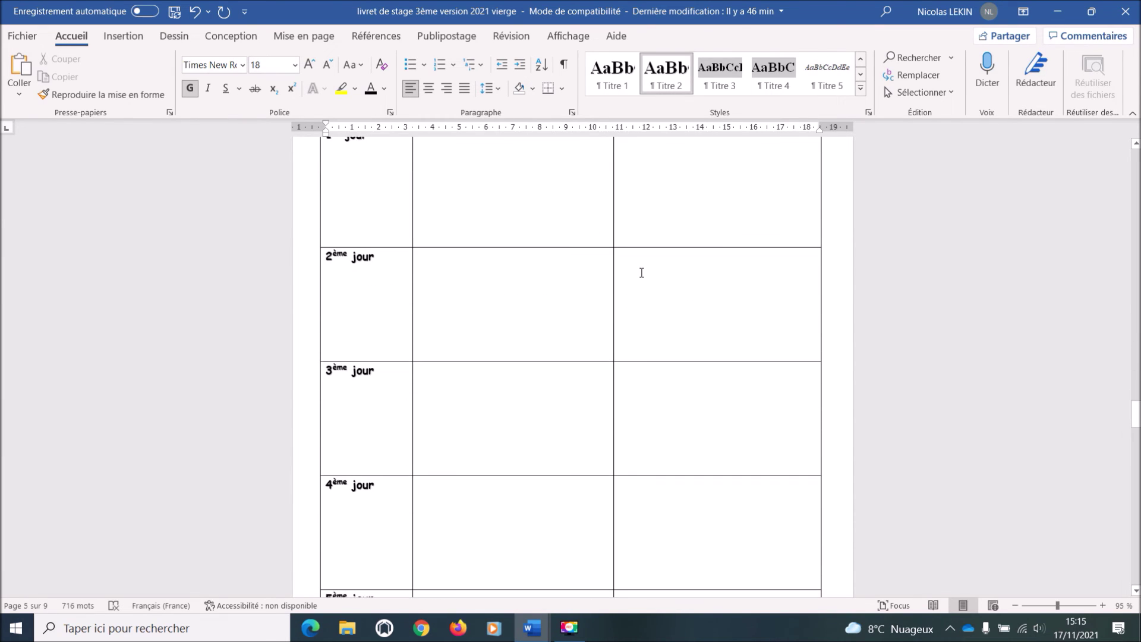
scroll(628, 296, down, 15)
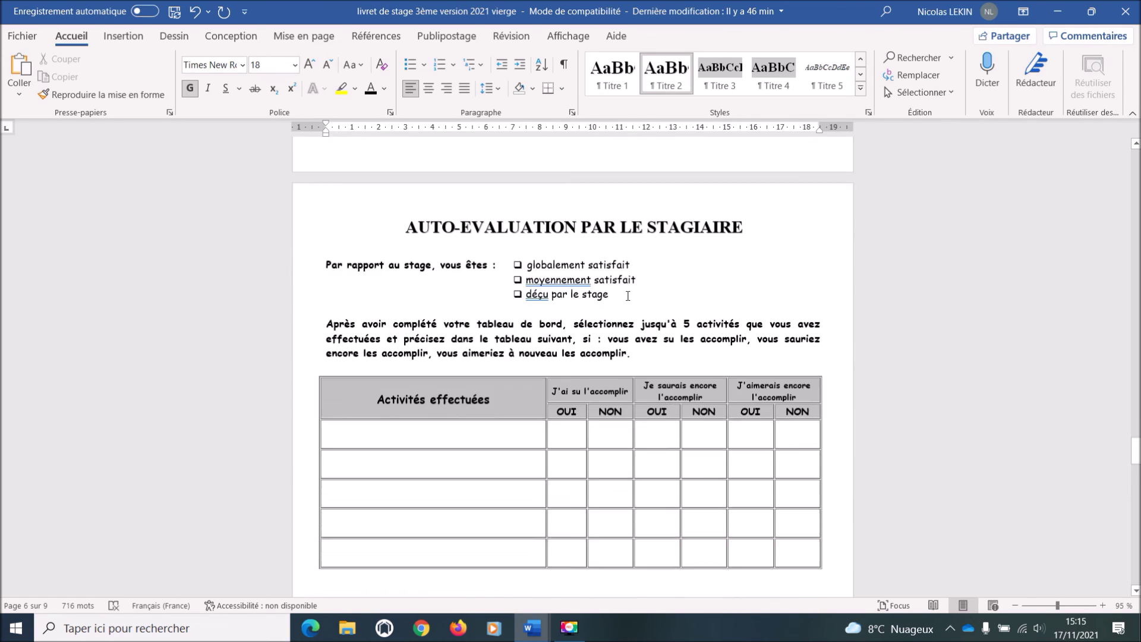
scroll(627, 295, down, 18)
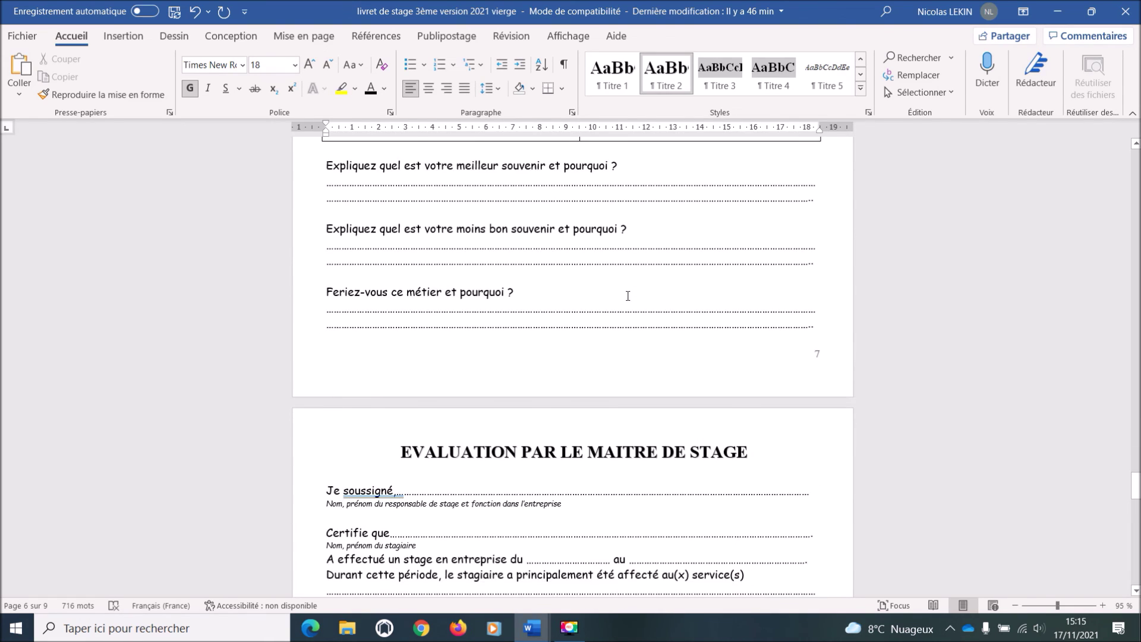
scroll(627, 295, down, 13)
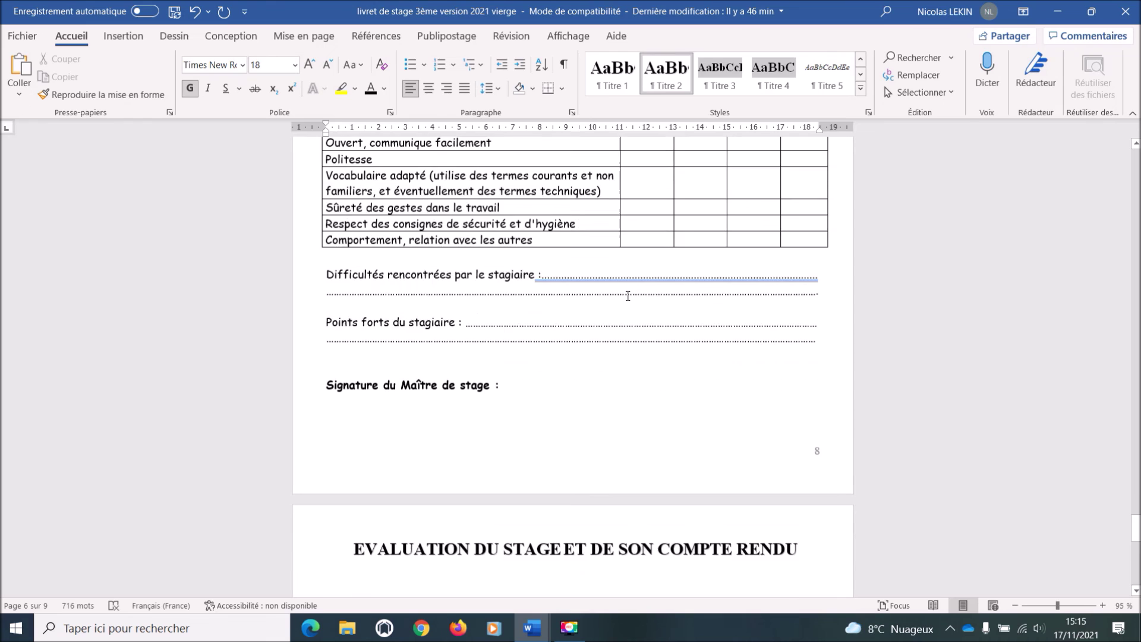
scroll(551, 238, down, 9)
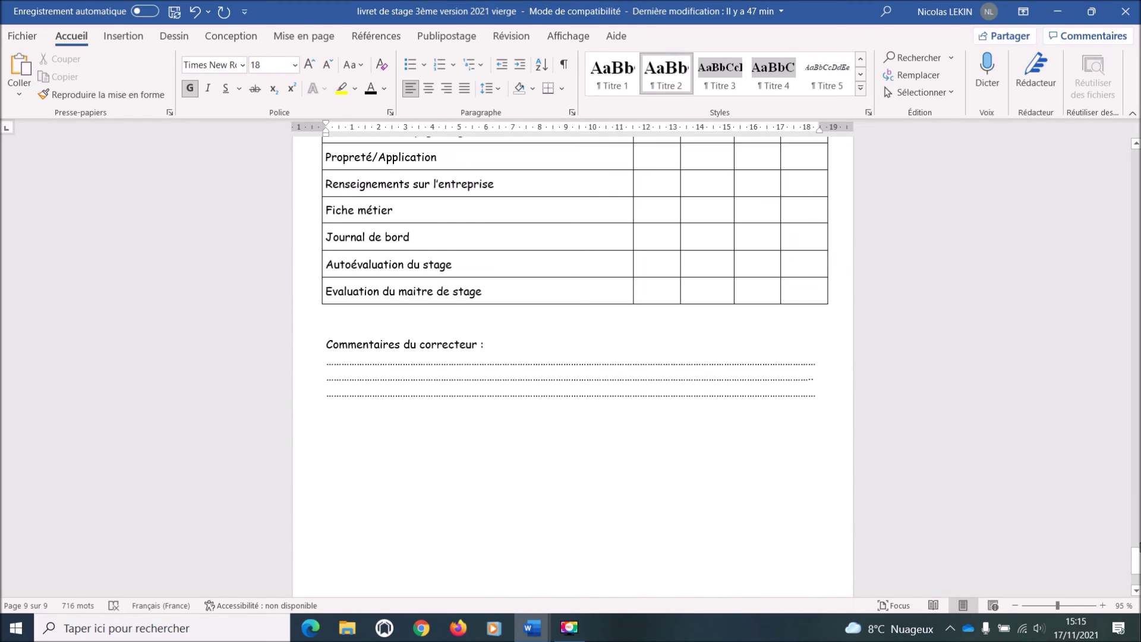
scroll(731, 389, down, 4)
- Update the entire table of contents on page 2, including both its entries and page numbers
drag(1135, 568, 1135, 217)
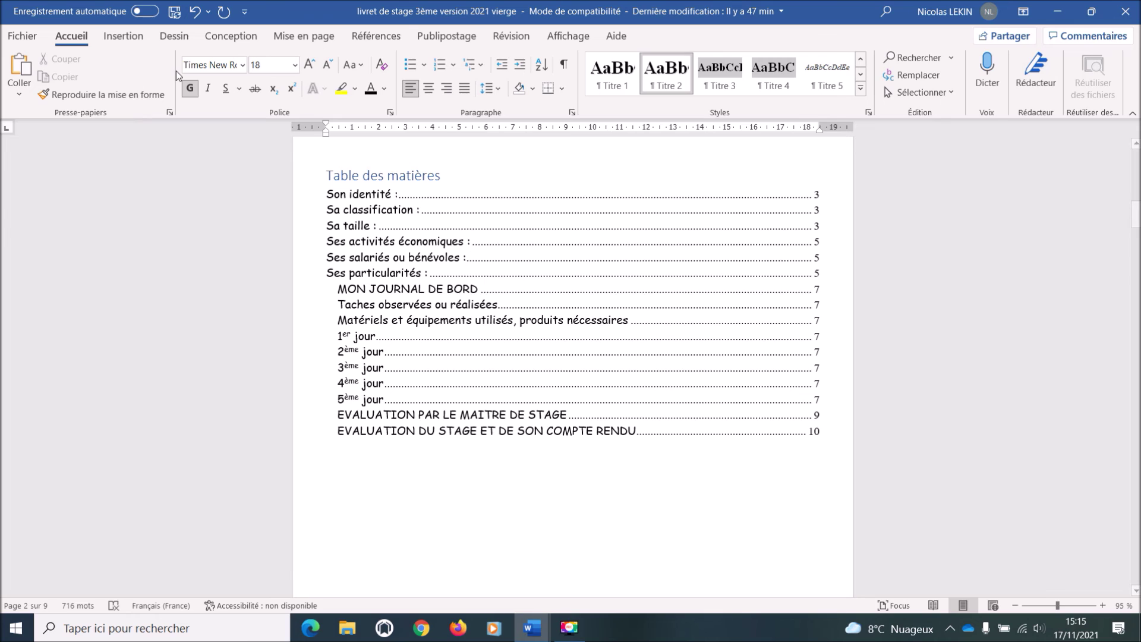
click(384, 39)
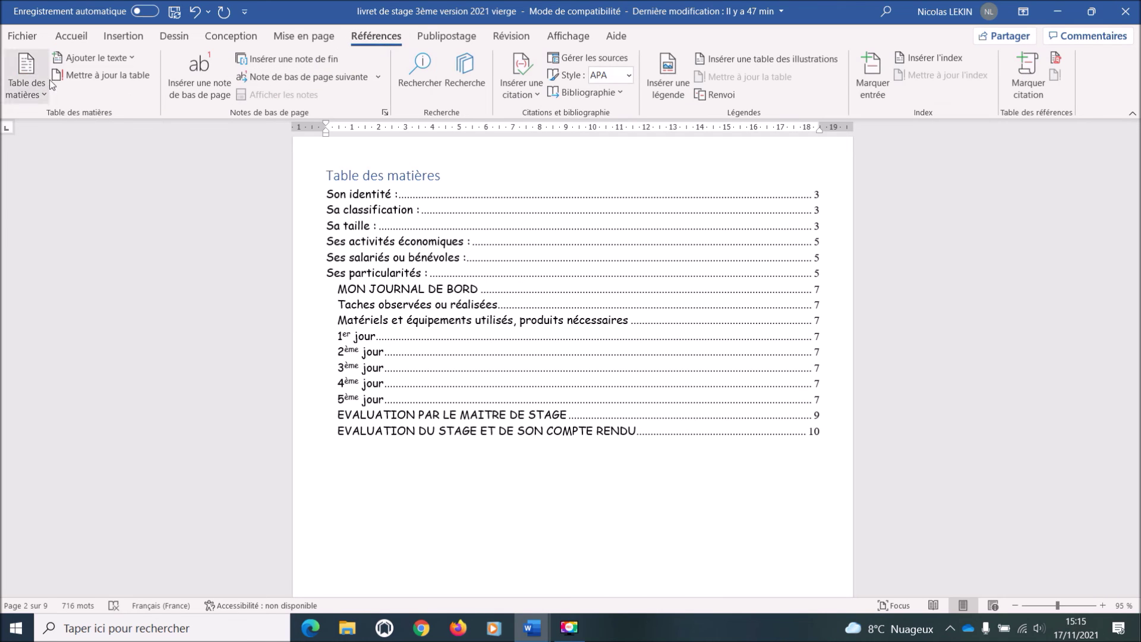
click(122, 80)
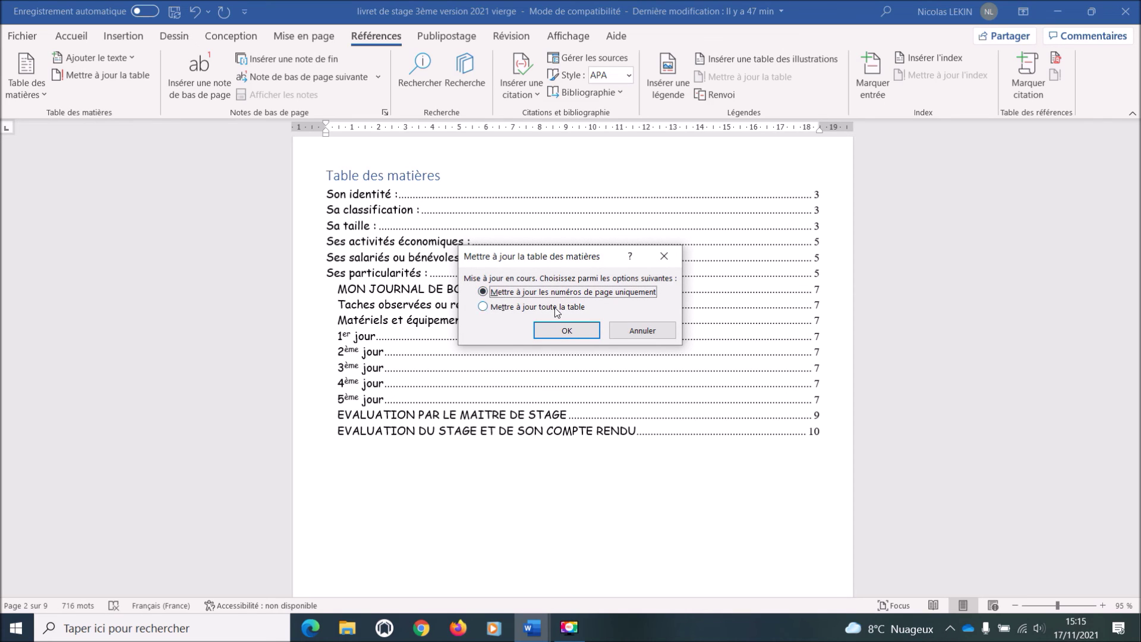
click(557, 310)
click(566, 330)
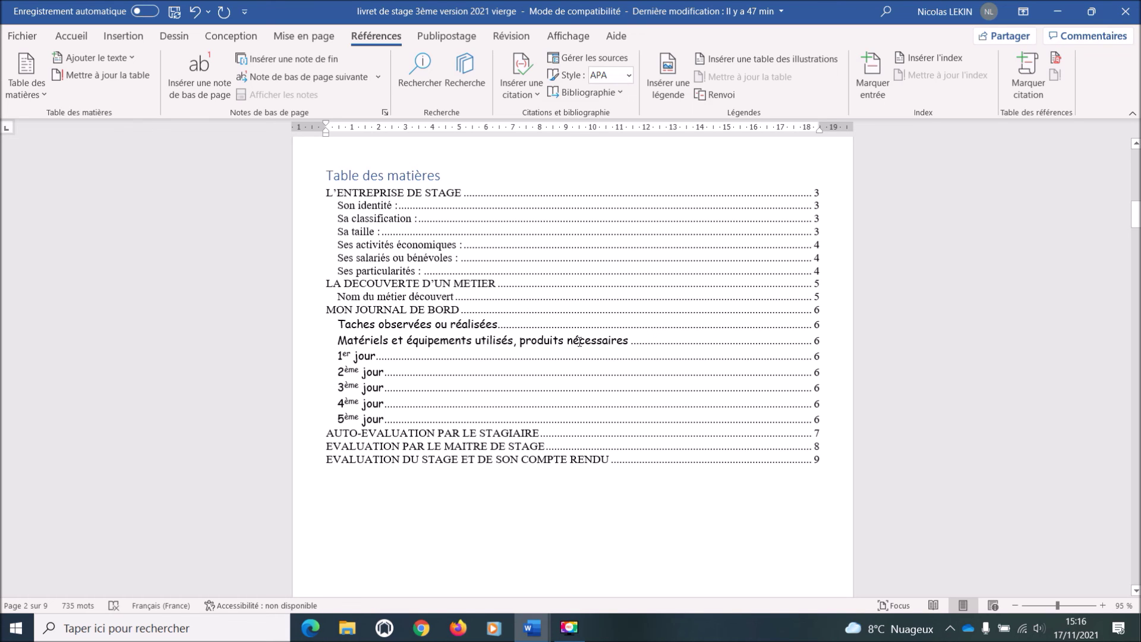
- Set all the table of contents entries to 1.5 line spacing and the Comic Sans MS font
click(666, 397)
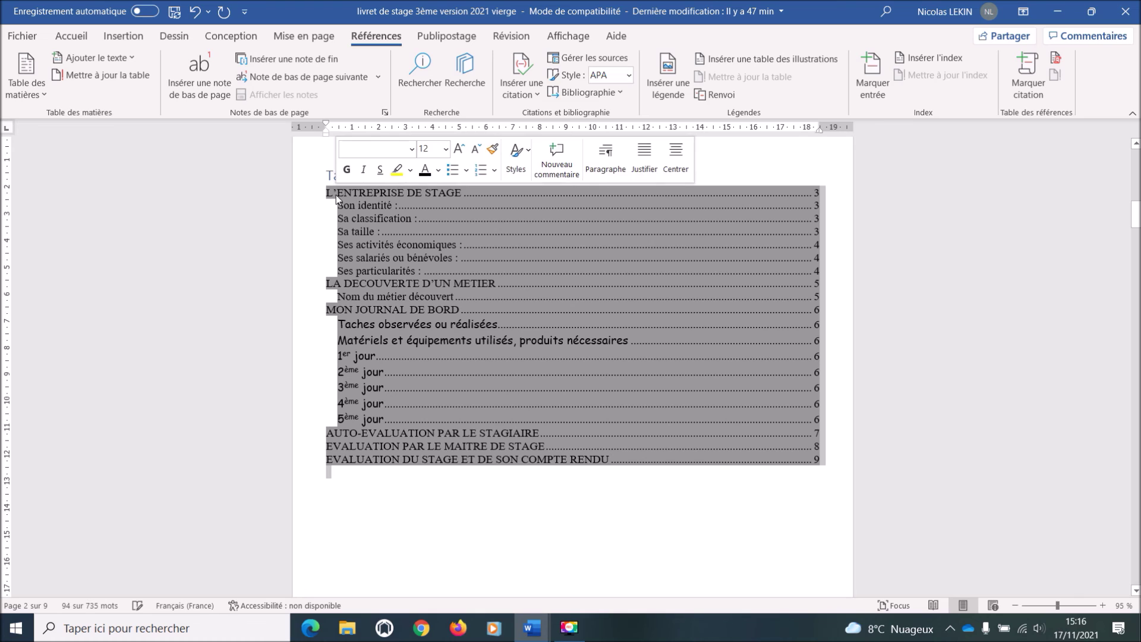
click(70, 39)
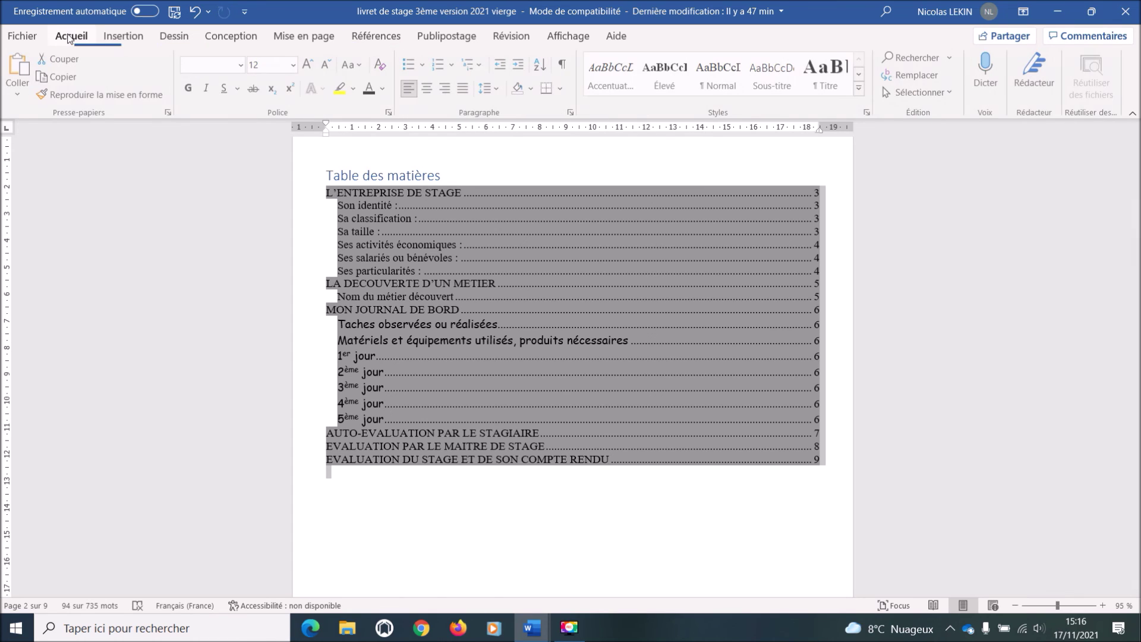
click(571, 113)
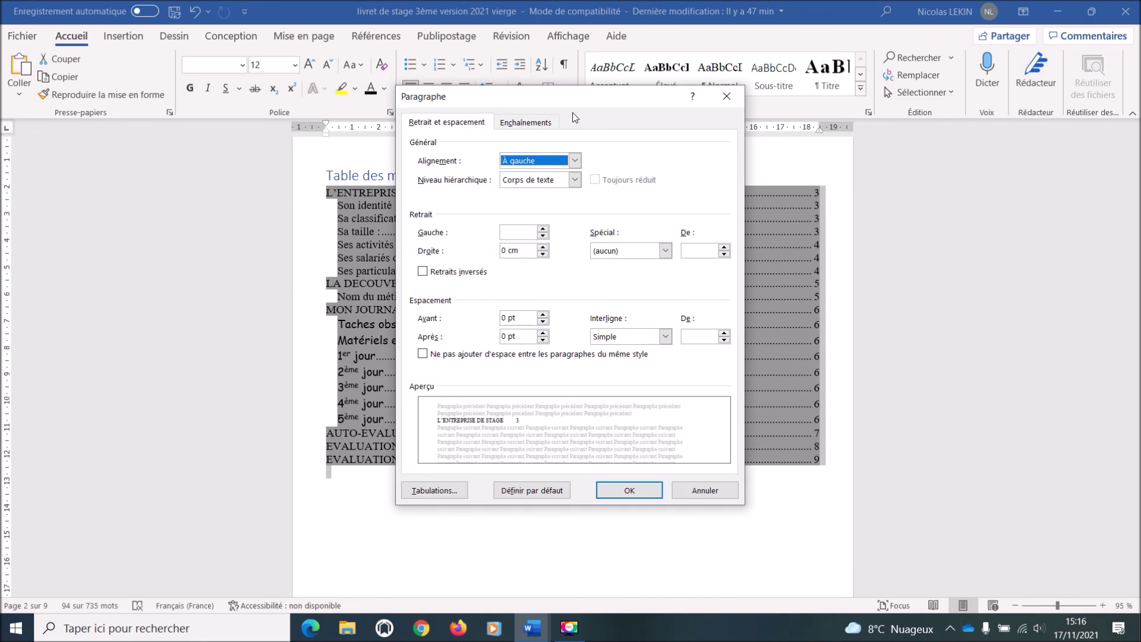
click(664, 337)
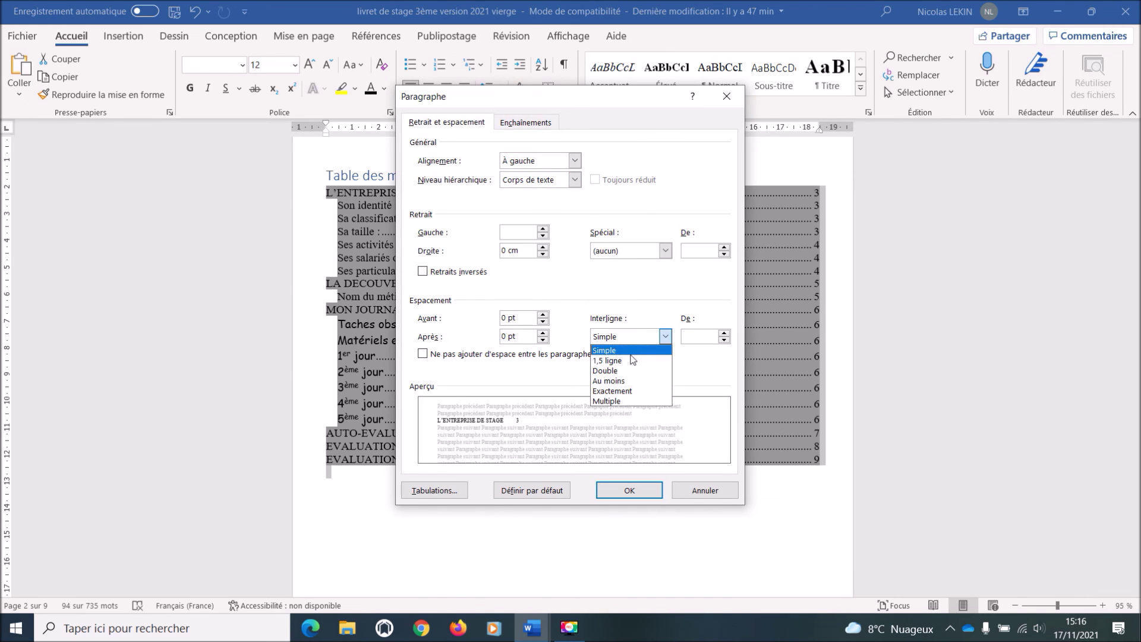
click(633, 360)
click(642, 495)
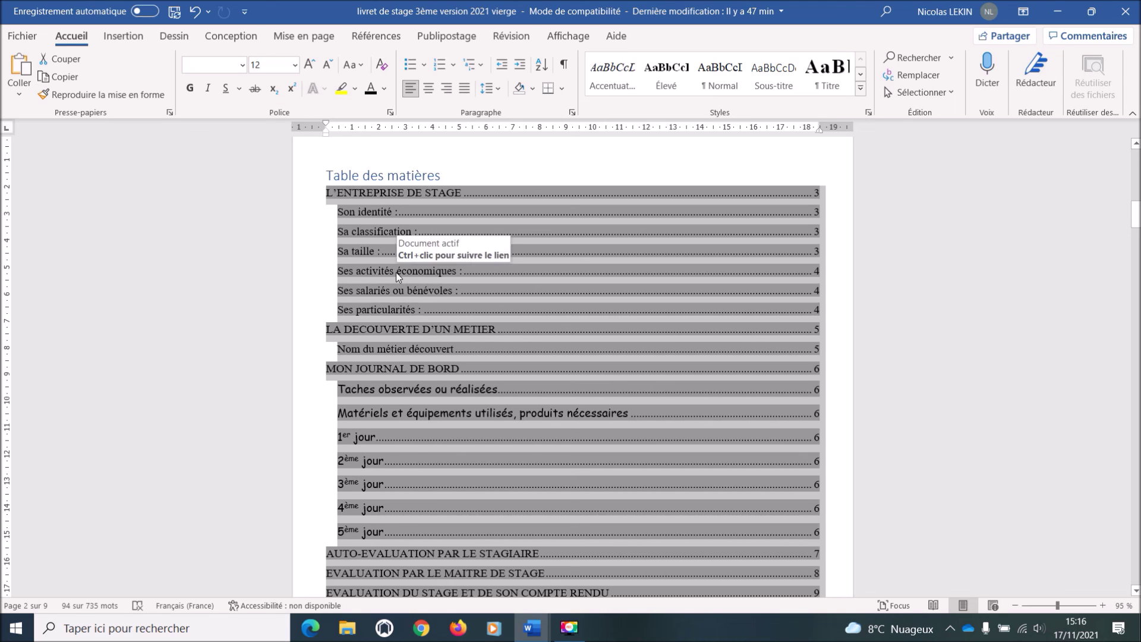
click(242, 64)
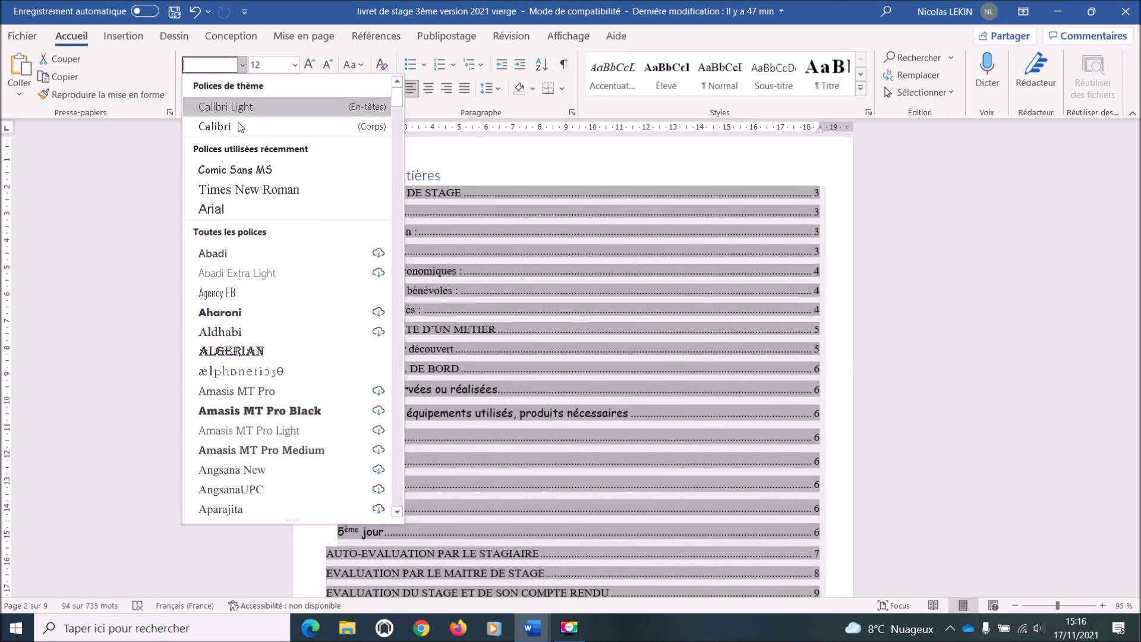
click(237, 169)
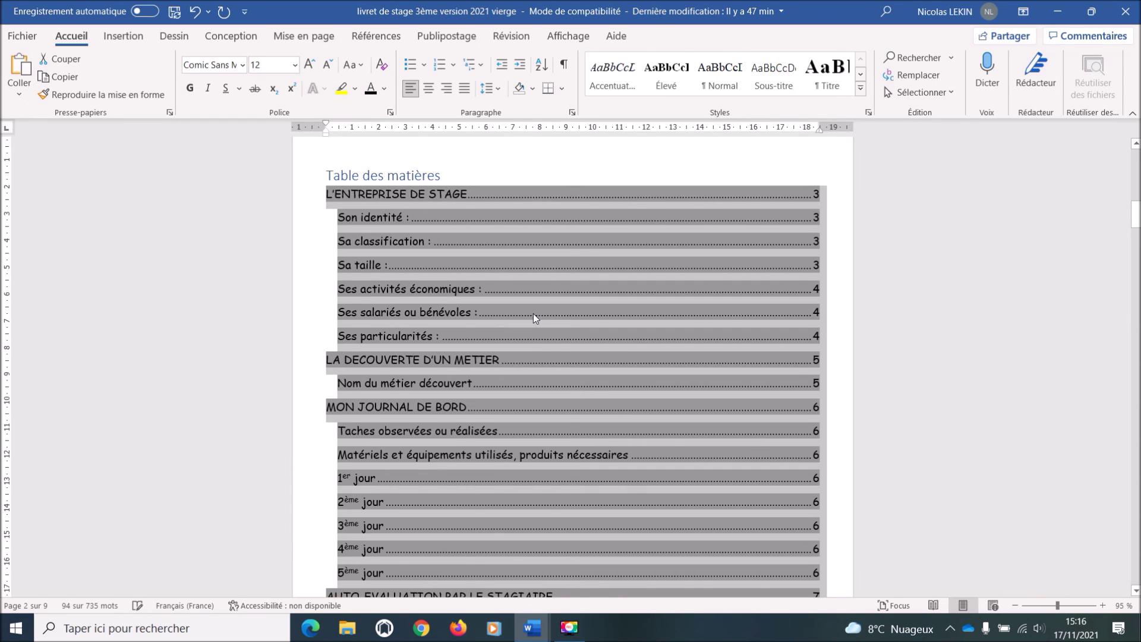
- Insert a blank line between the title "Table des matières" and the entry "L'ENTREPRISE DE STAGE"
click(525, 172)
scroll(603, 306, down, 5)
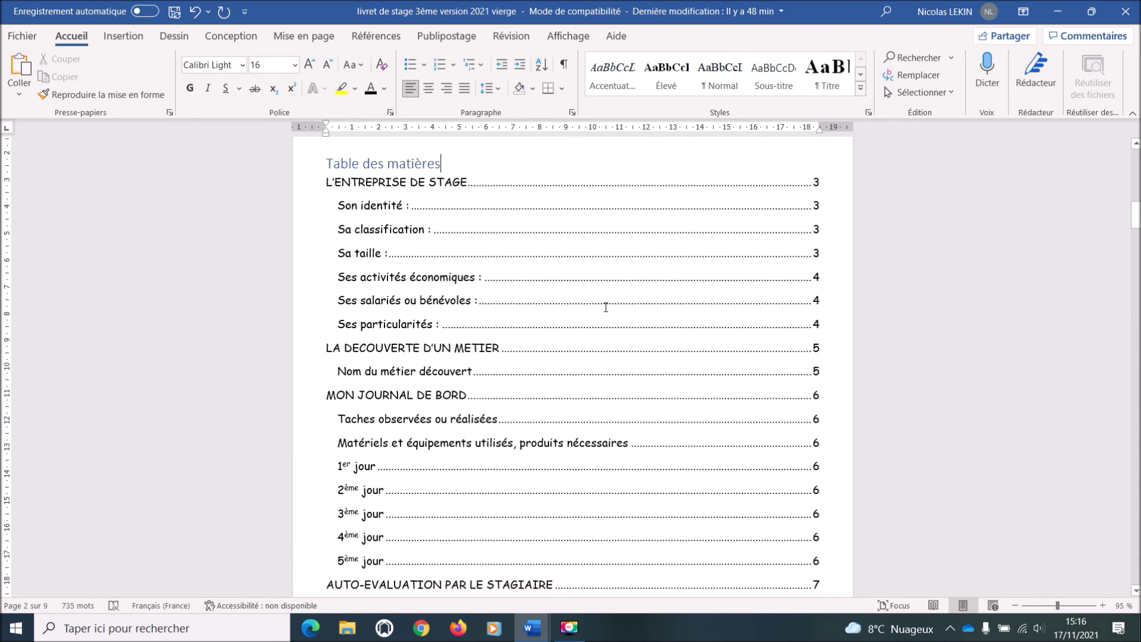
scroll(594, 312, up, 6)
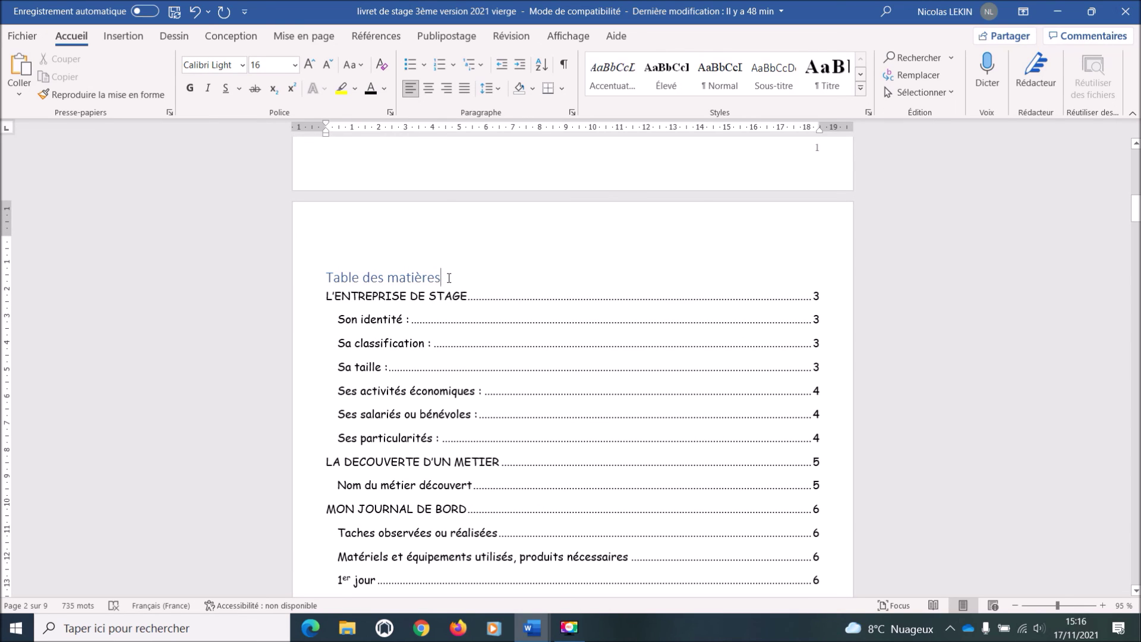
key(Return)
key(BackSpace)
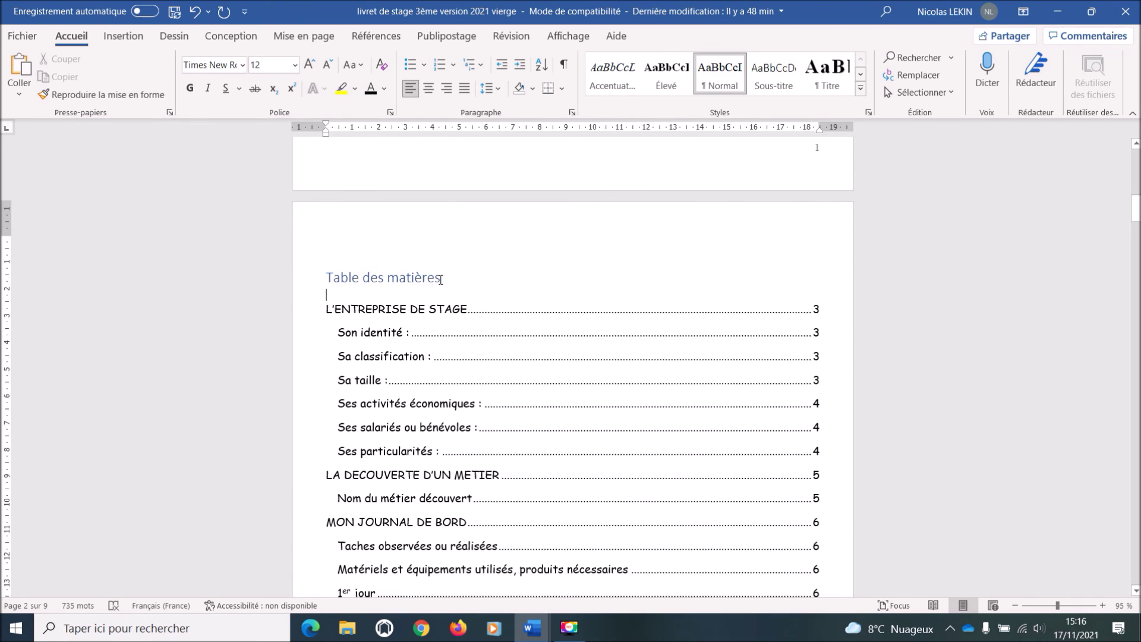
- Change the title "Table des matières" to the Comic Sans MS font in black
triple_click(341, 278)
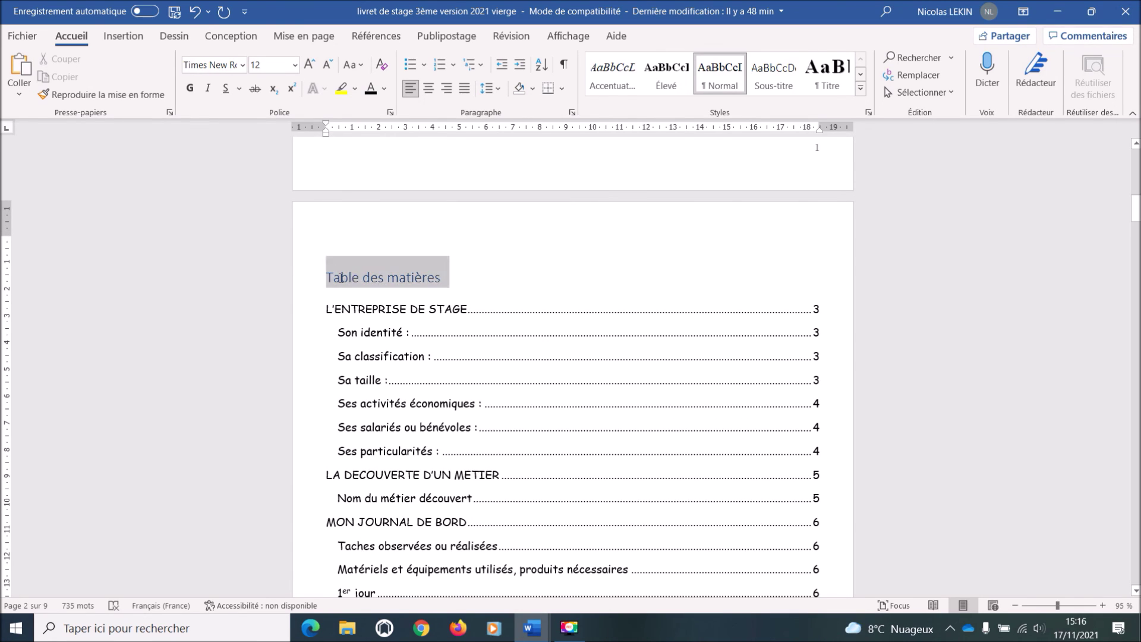
click(243, 65)
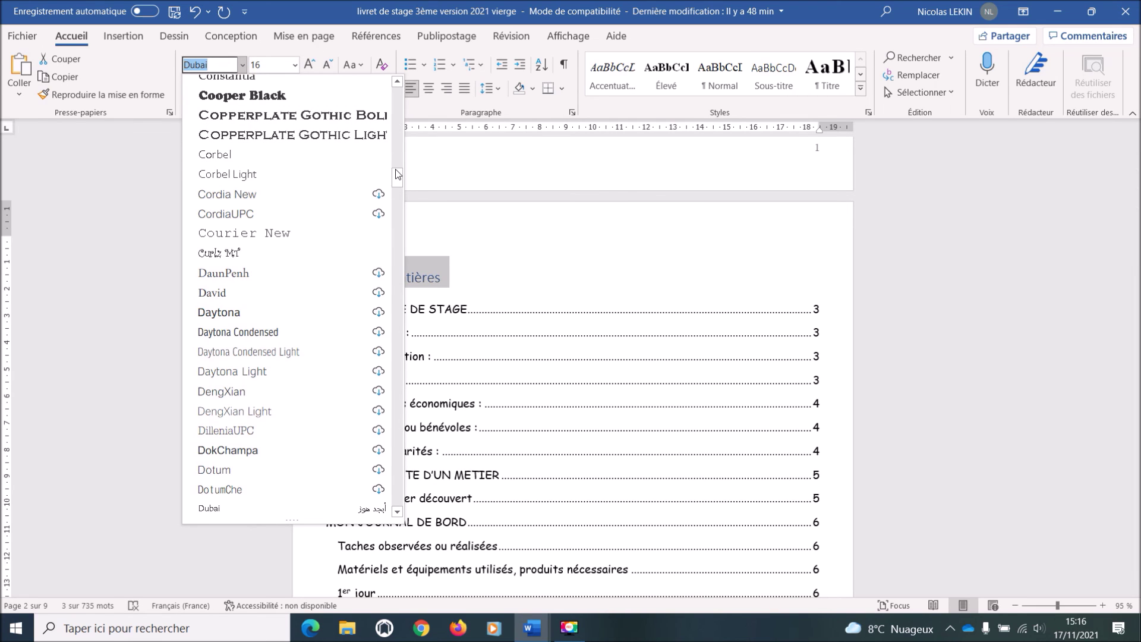
drag(398, 175, 399, 89)
click(313, 170)
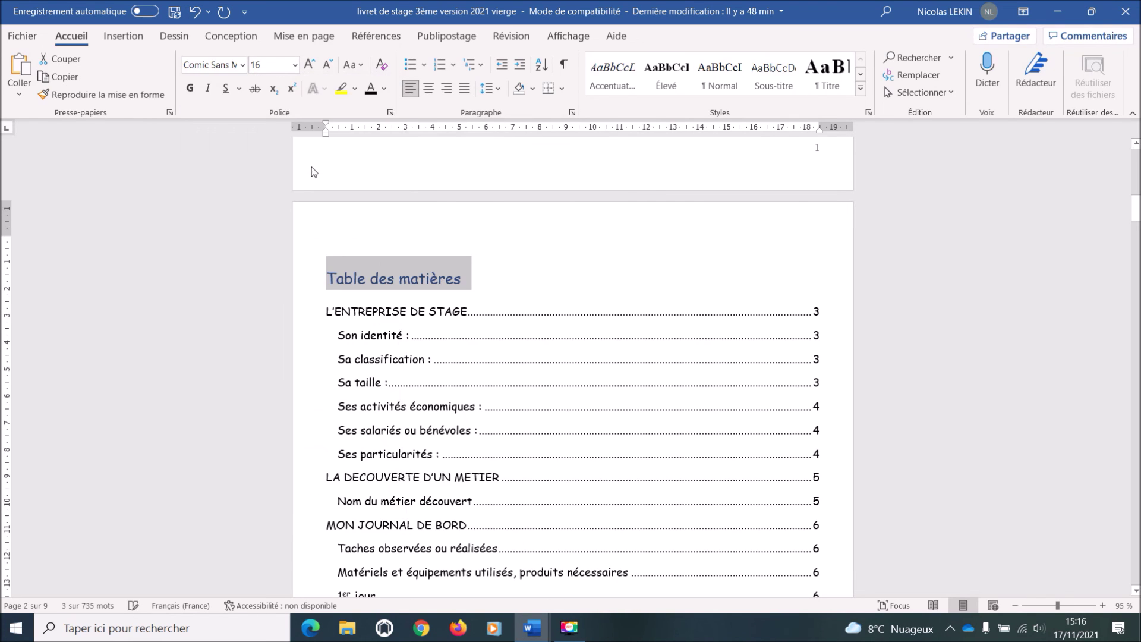
click(370, 89)
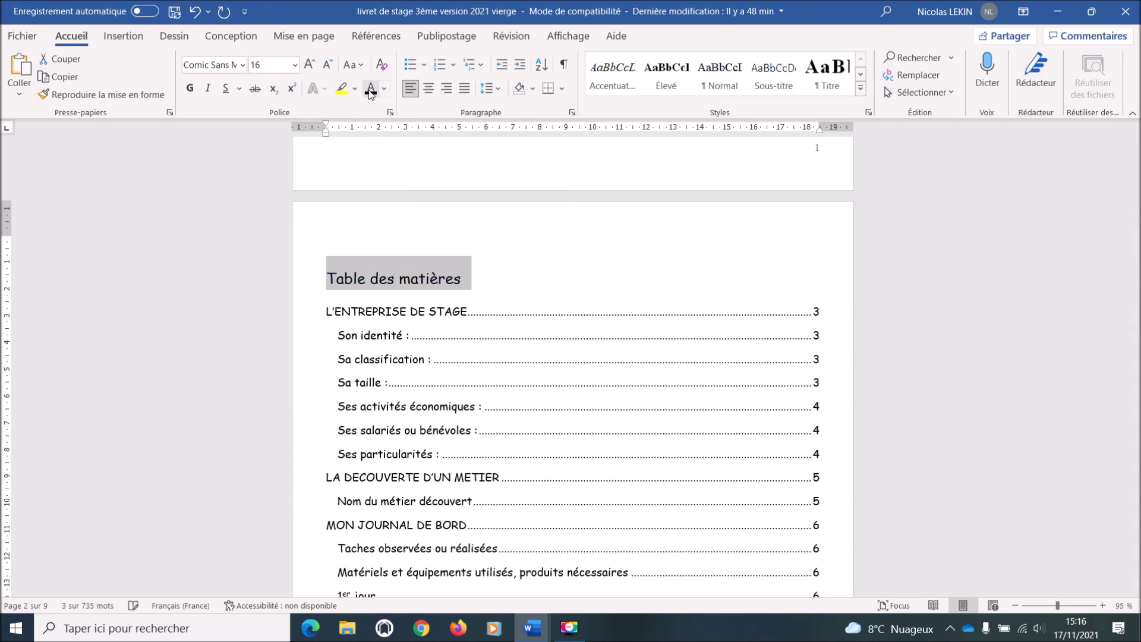
- Make the title "Table des matières" bold and centred, and enlarge its font by three size increments
click(191, 90)
click(427, 88)
click(310, 64)
click(310, 64)
click(310, 64)
click(668, 376)
- Check the table of contents and follow its "MON JOURNAL DE BORD" entry to examine the linked page and the one after it
scroll(667, 376, down, 5)
scroll(684, 390, down, 3)
scroll(711, 433, up, 3)
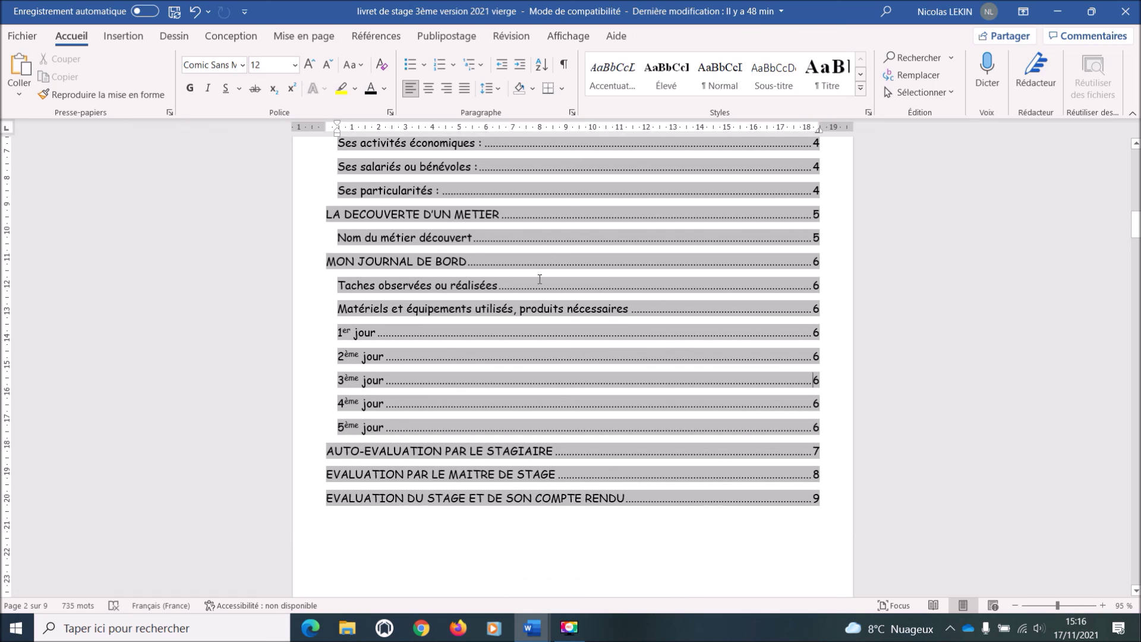
scroll(540, 279, up, 3)
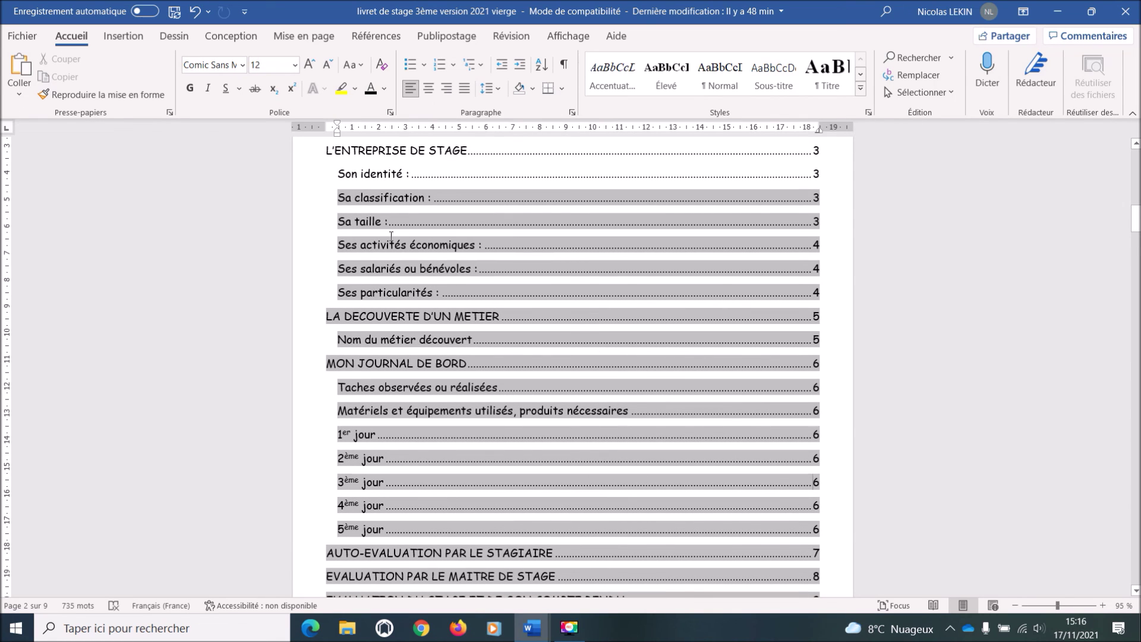
click(438, 363)
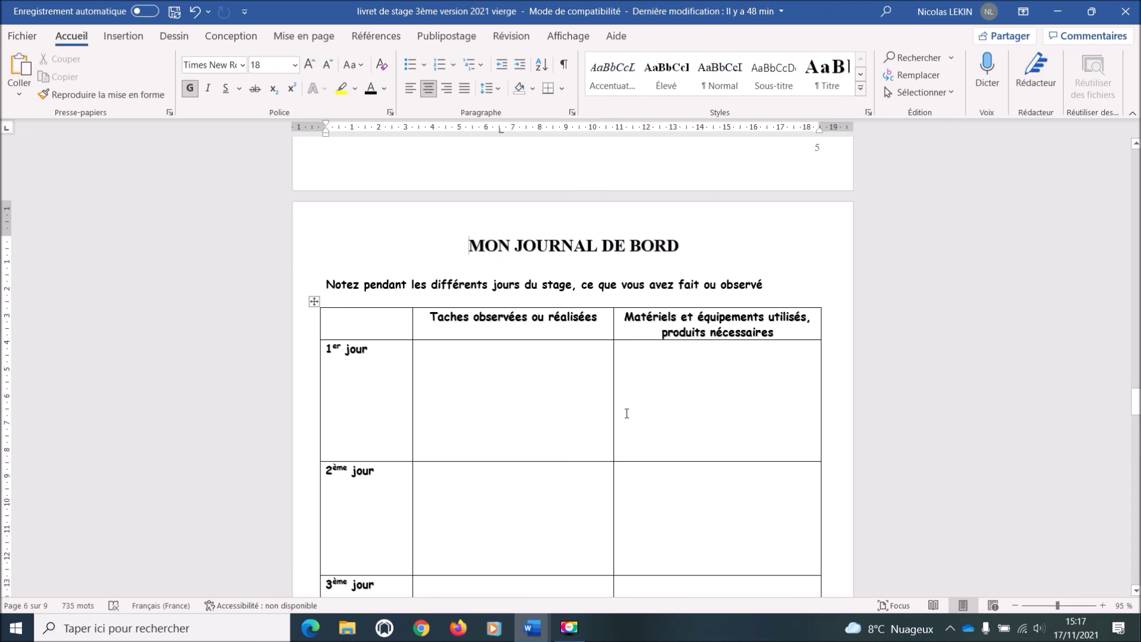
scroll(627, 412, down, 10)
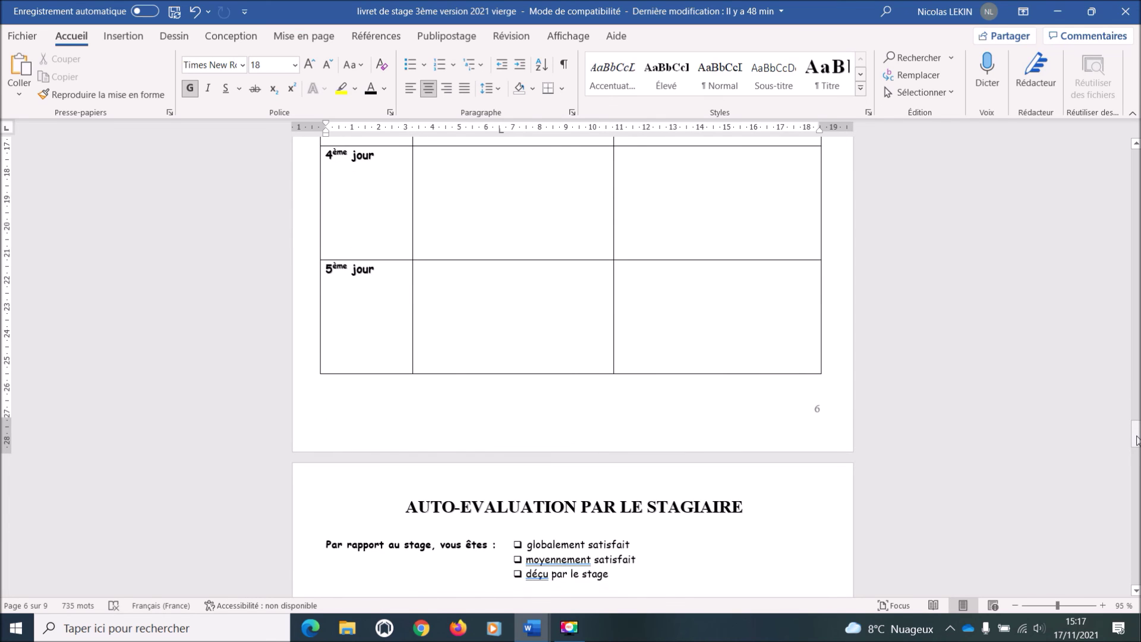
drag(1136, 440, 1136, 450)
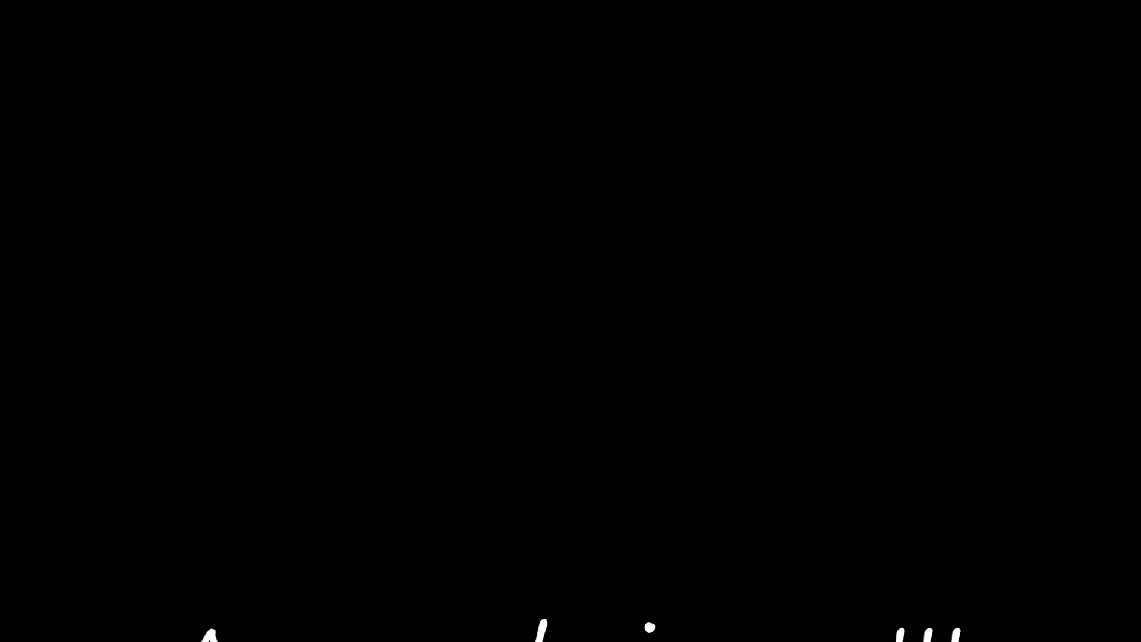